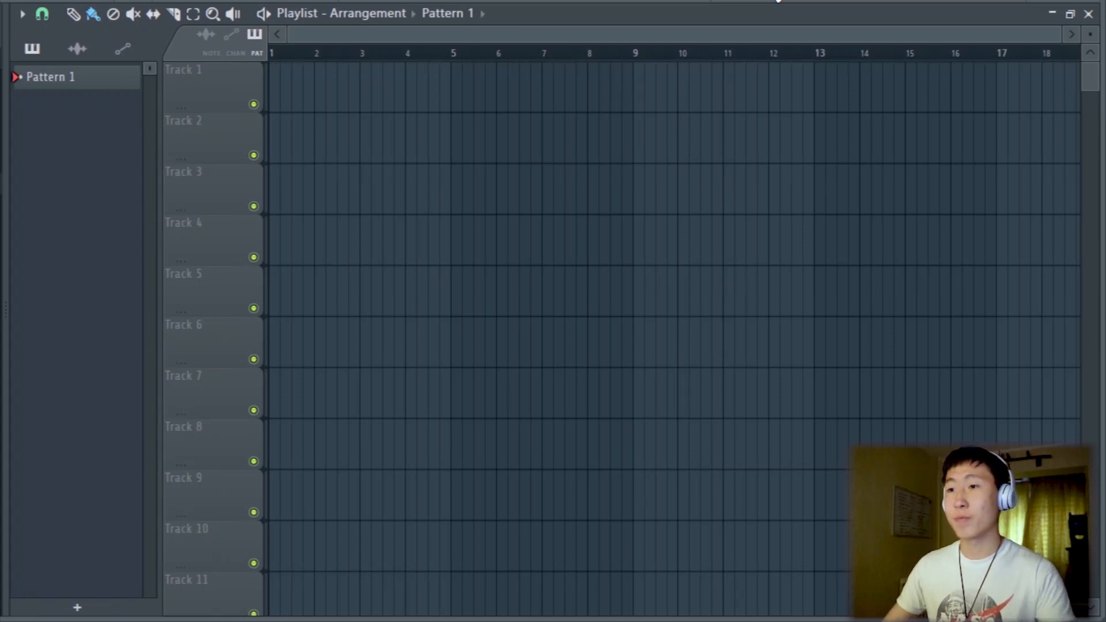
- Enter a four-bar melody in the Guitar piano roll with one-bar notes G6, D6, D#6 and C6 in sequence
key("F6")
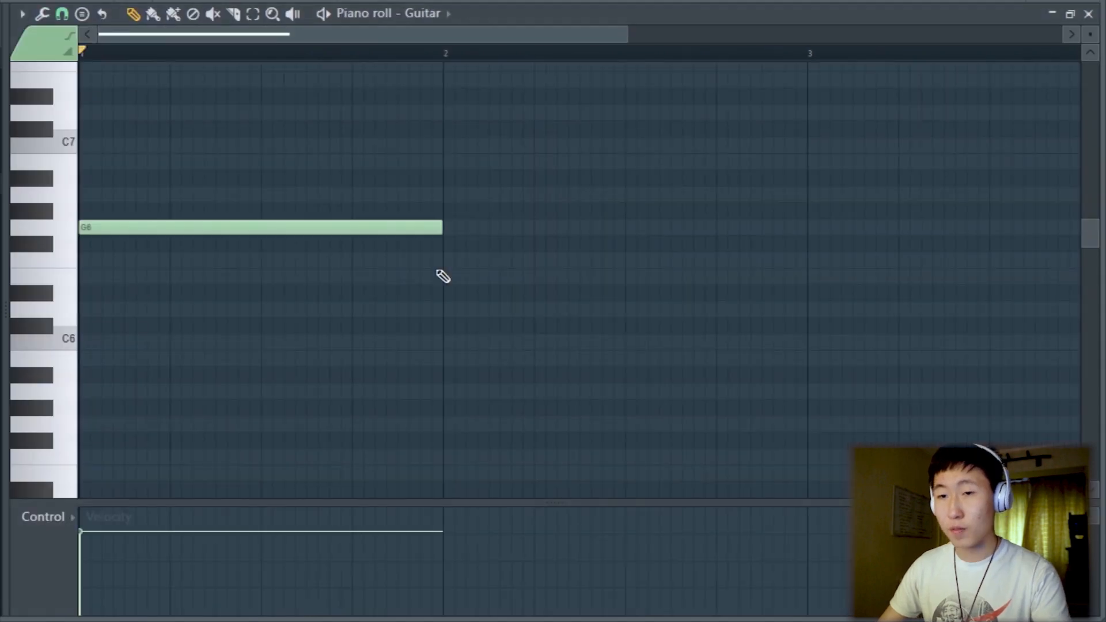
scroll(225, 210, "down", 2)
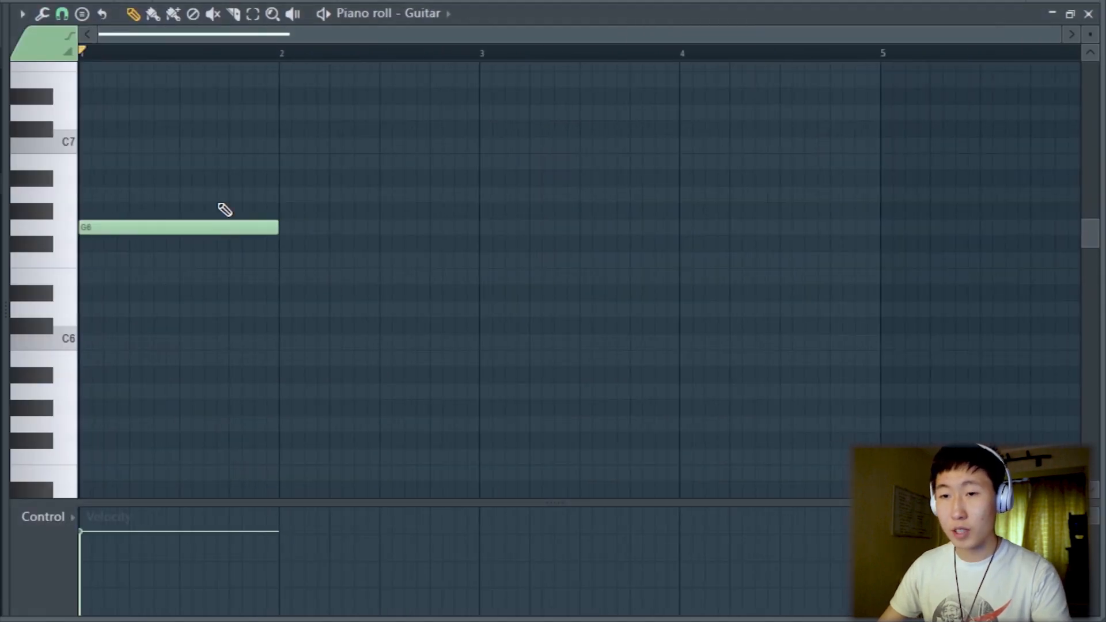
left_click(192, 224)
left_click_drag(165, 227, 538, 296)
key("space")
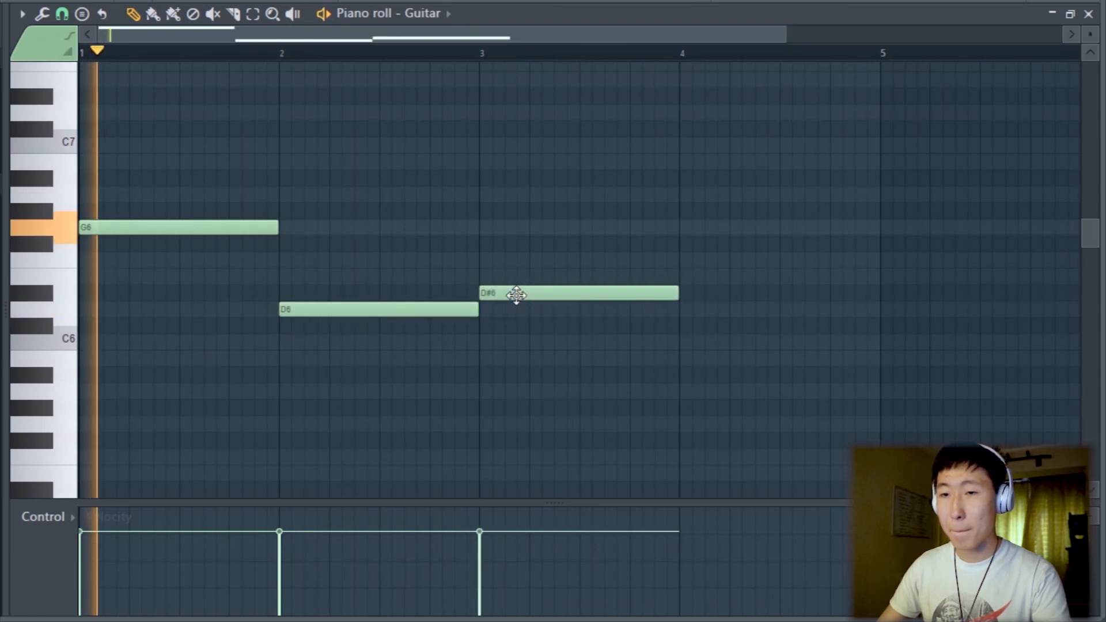
scroll(447, 279, "down", 3)
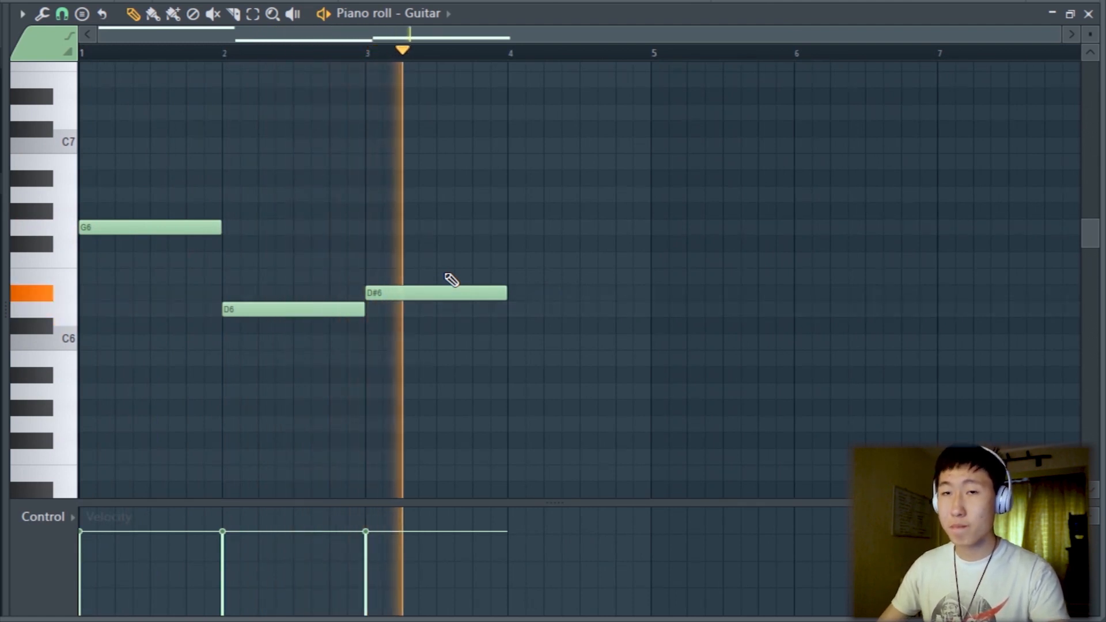
mouse_move(490, 293)
left_mouse_down()
mouse_move(538, 311)
mouse_move(541, 345)
left_mouse_up()
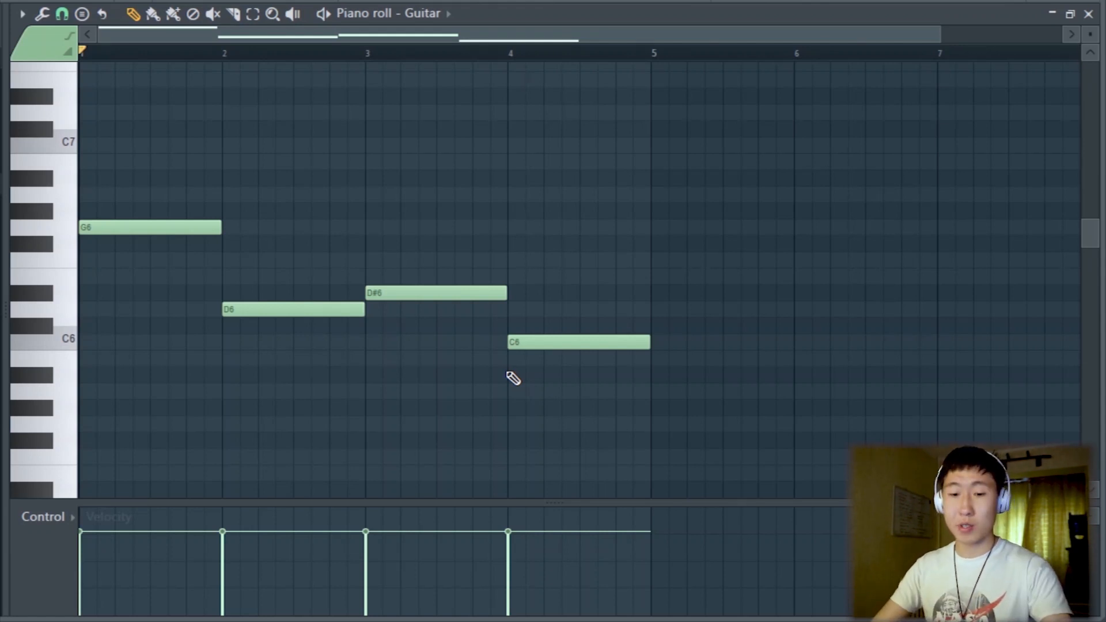
- Transpose all four Guitar notes down one octave to G5, D5, D#5 and C5
key("ctrl+a")
key("ctrl+Down")
scroll(441, 376, "down", 3)
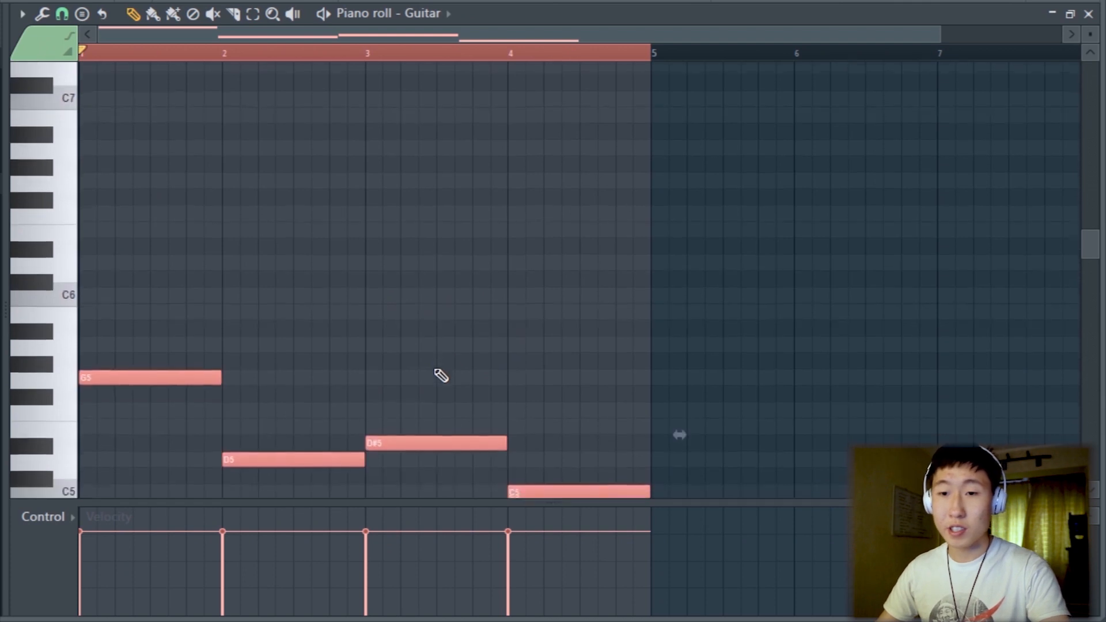
key("space")
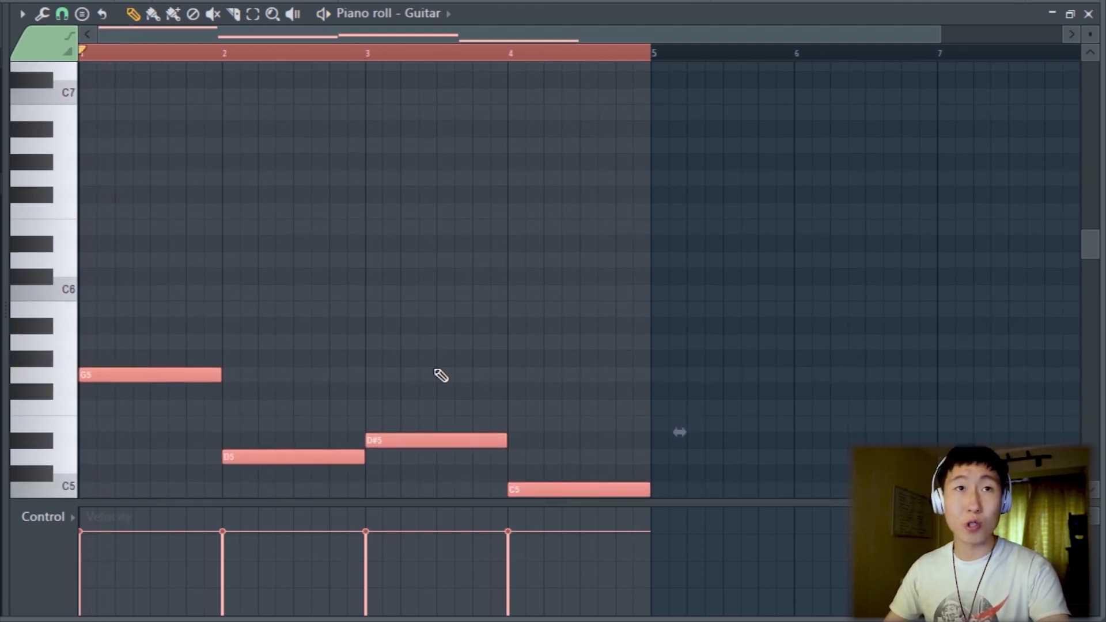
- Stack D6, G6 and A#6 over bar 1's G5, each starting one grid step later and ending with the bar, and audition them
left_click_drag(128, 292, 119, 260)
mouse_move(224, 263)
left_mouse_down()
mouse_move(192, 260)
mouse_move(222, 263)
left_mouse_up()
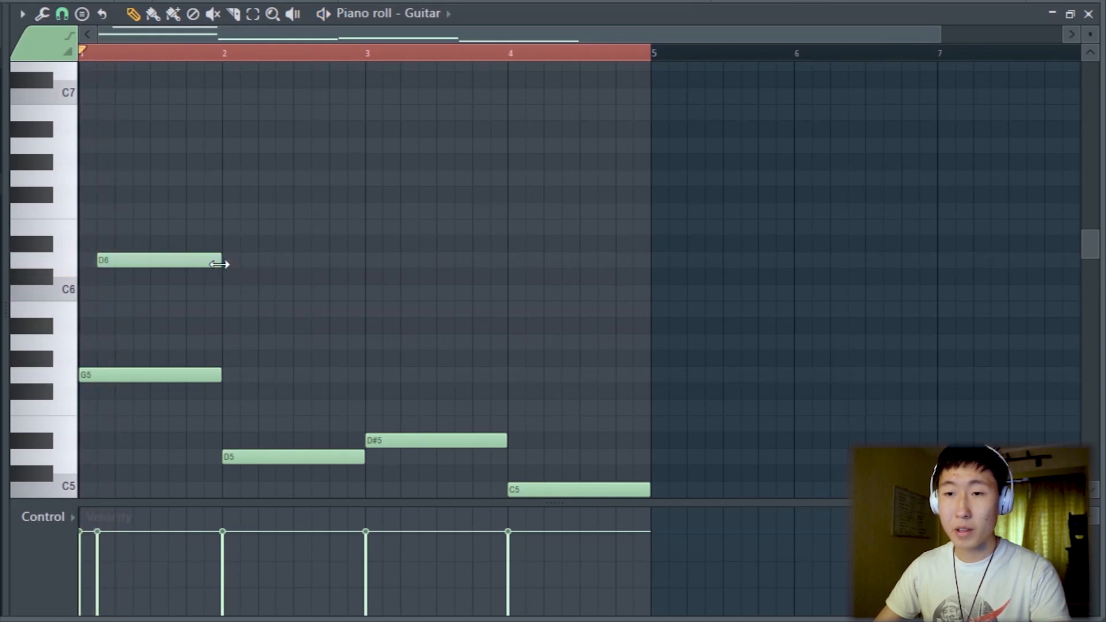
left_click(114, 209)
left_click_drag(154, 208, 160, 128)
key("space")
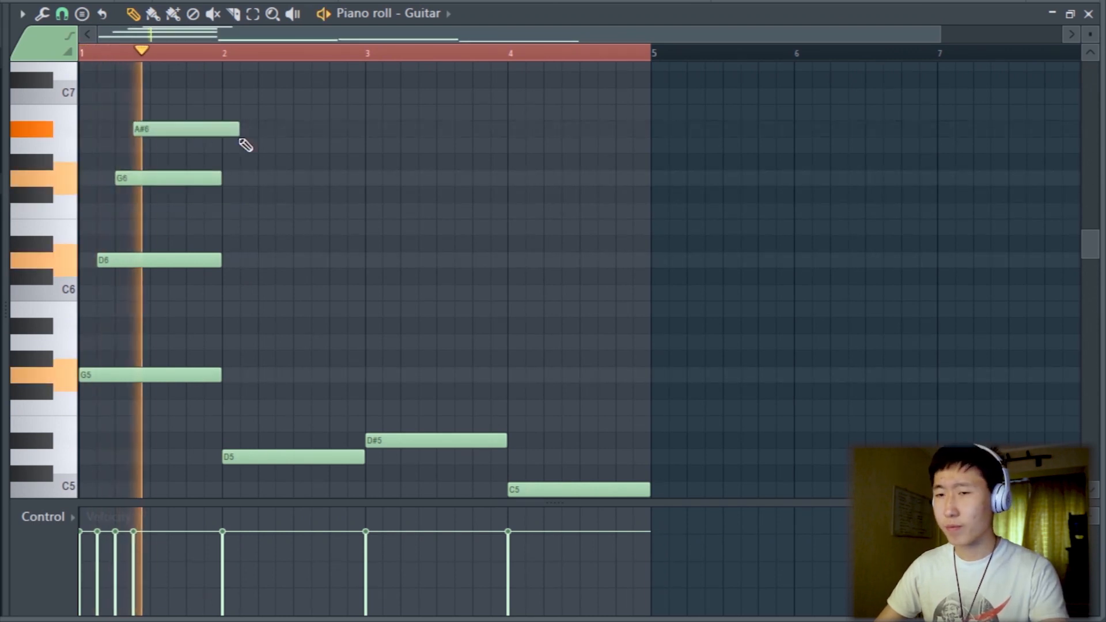
key("space")
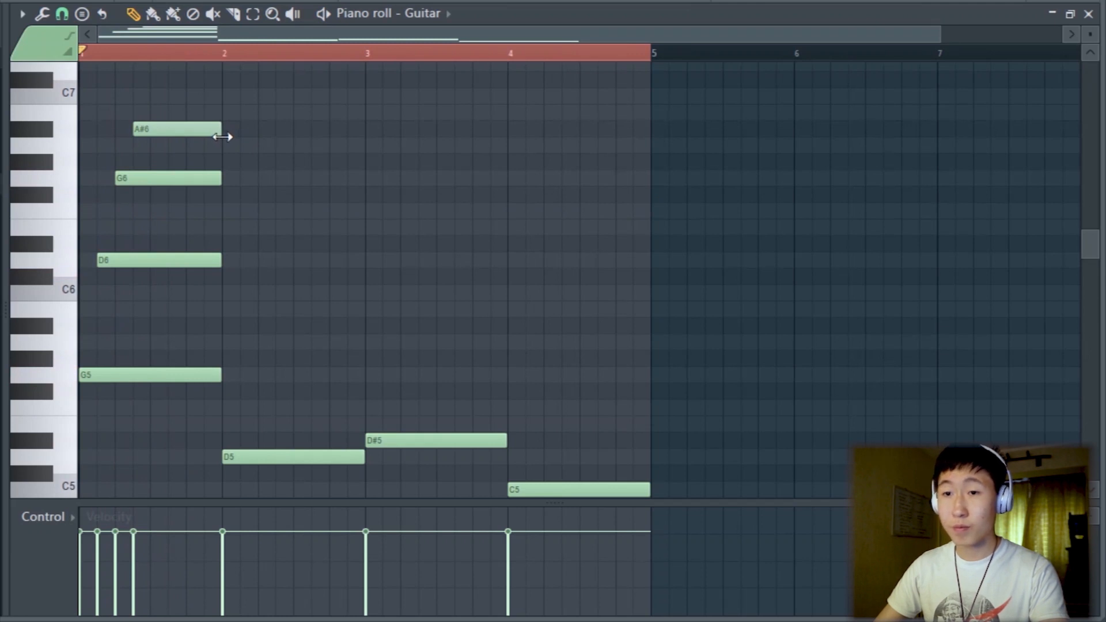
key("space")
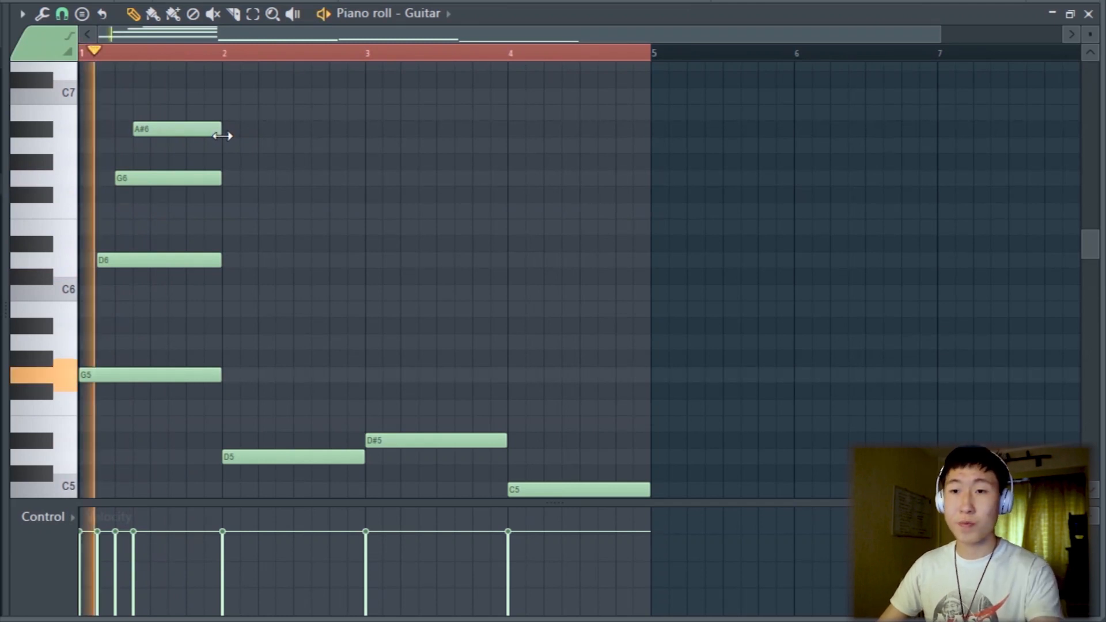
key("space")
- Stack staggered A5, C6 and D#6 notes over the D5 in bar 2, ending with the bar, and play them back
left_click_drag(279, 283, 173, 122)
left_click_drag(140, 254, 282, 321)
left_click_drag(282, 177, 278, 340)
key("space")
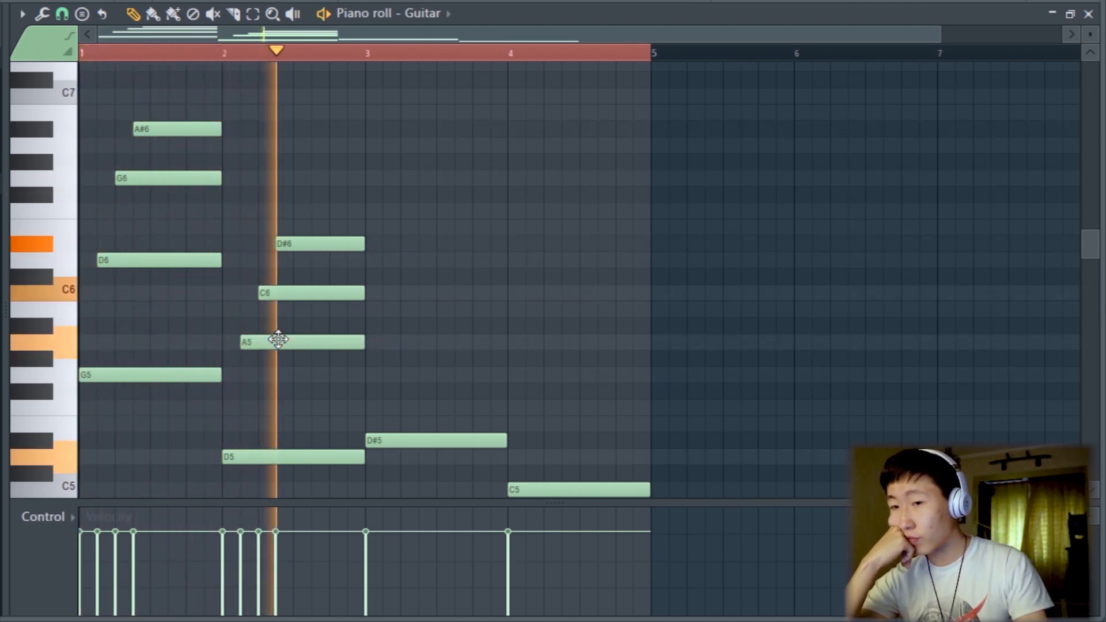
key("space")
- Shorten bar 2's D#6 by one grid step and fill the gap at the bar's end with a short D6
left_click(311, 244)
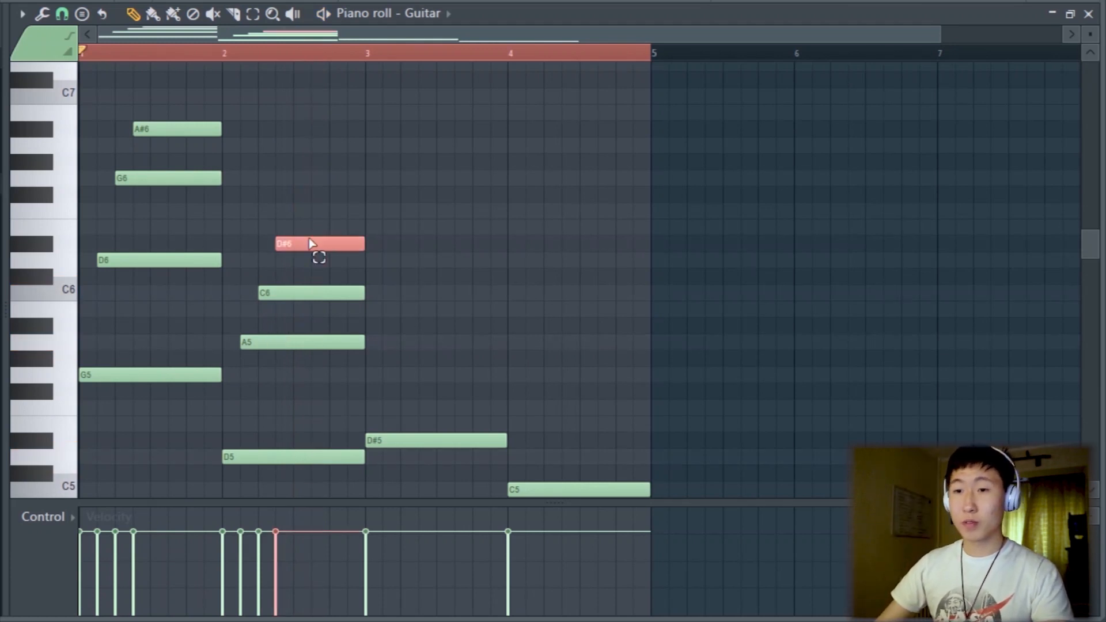
key("space")
left_click_drag(364, 244, 379, 268)
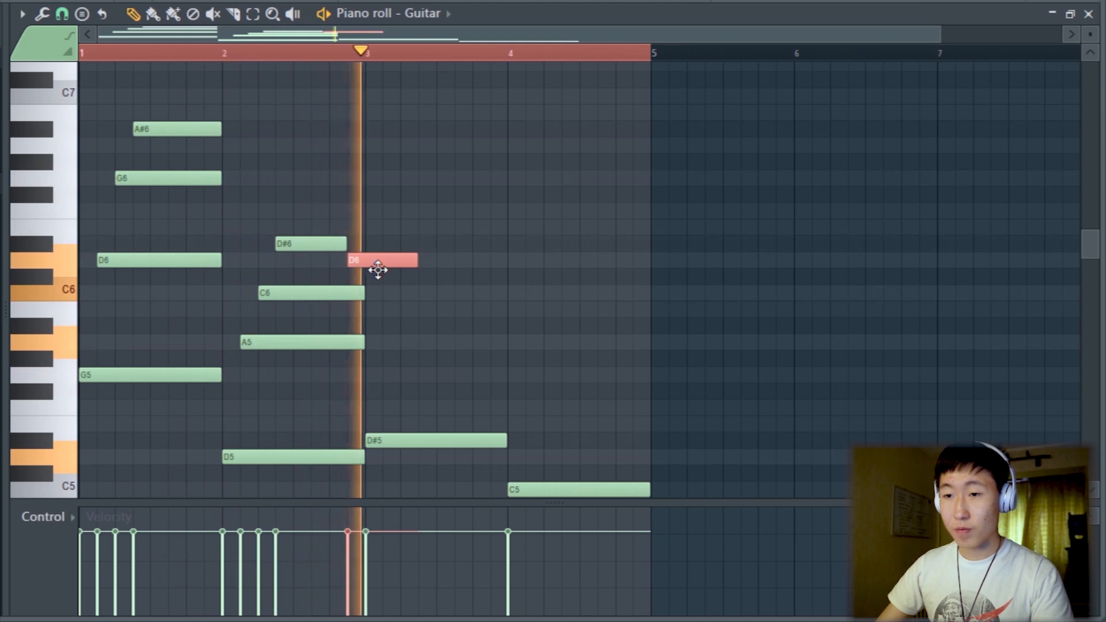
key("space")
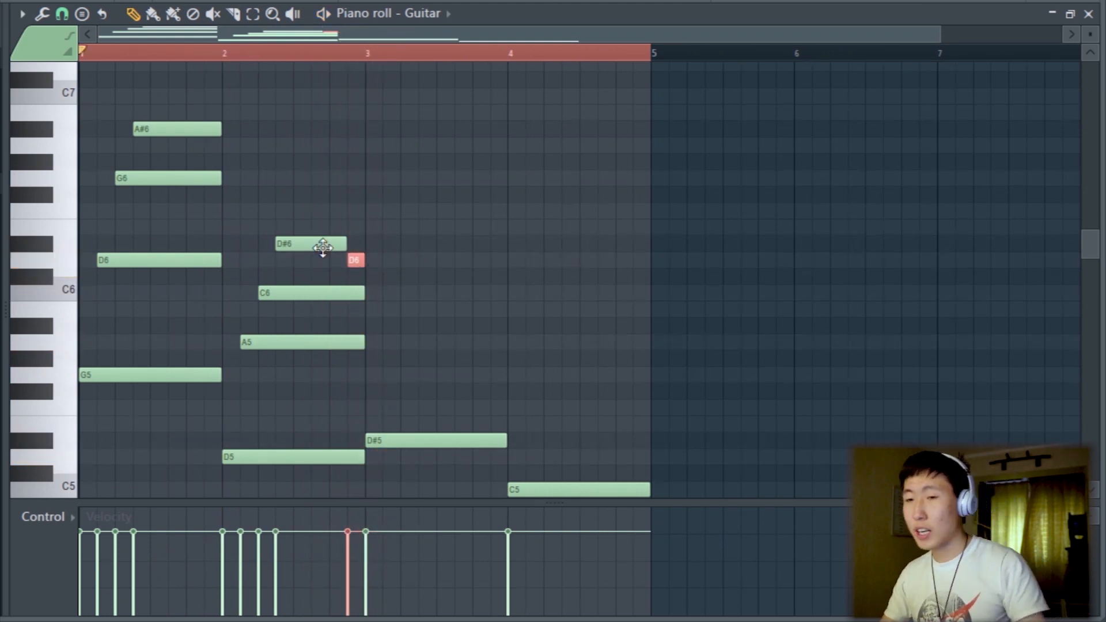
- Stack staggered A#5, D#6 and G6 notes over the D#5 in bar 3, ending with the bar, and play them back
left_click_drag(149, 111, 440, 344)
left_click(450, 199)
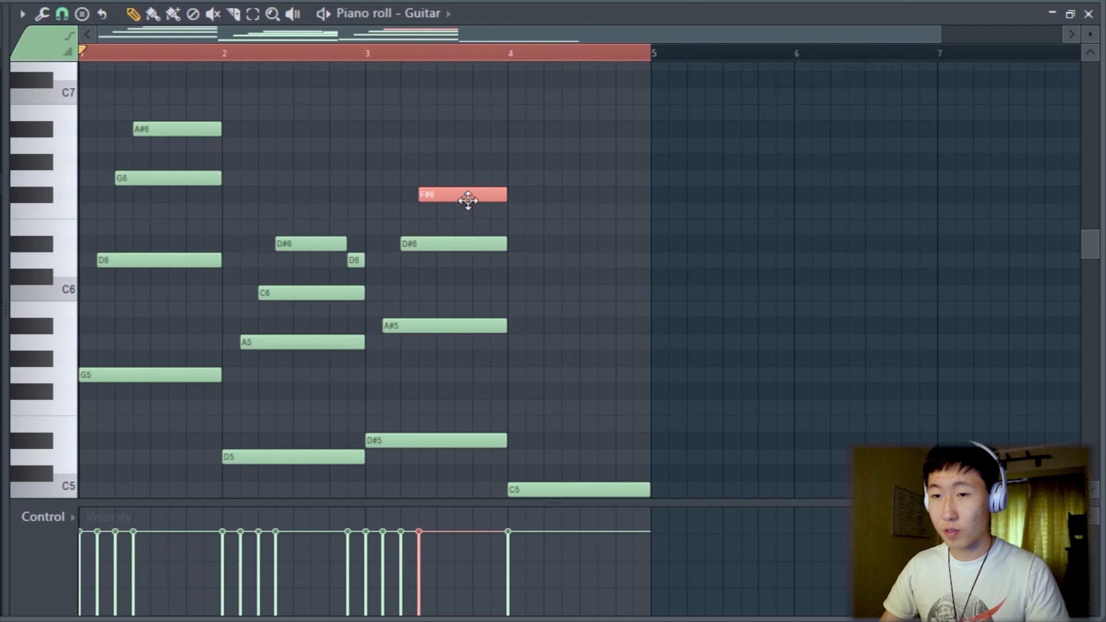
left_click_drag(465, 187, 464, 171)
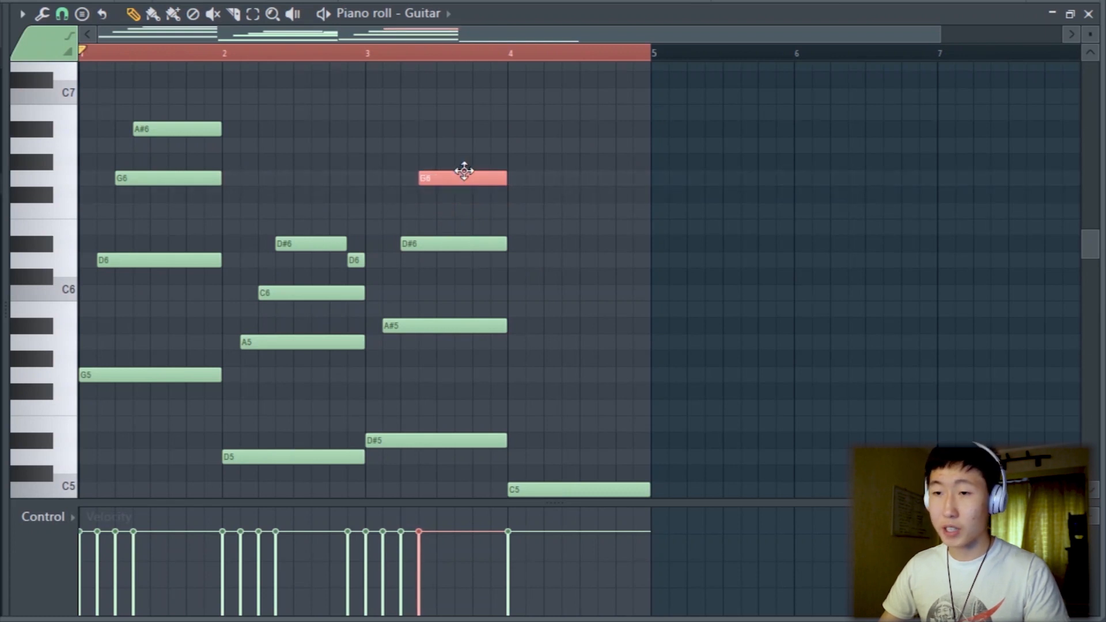
key("space")
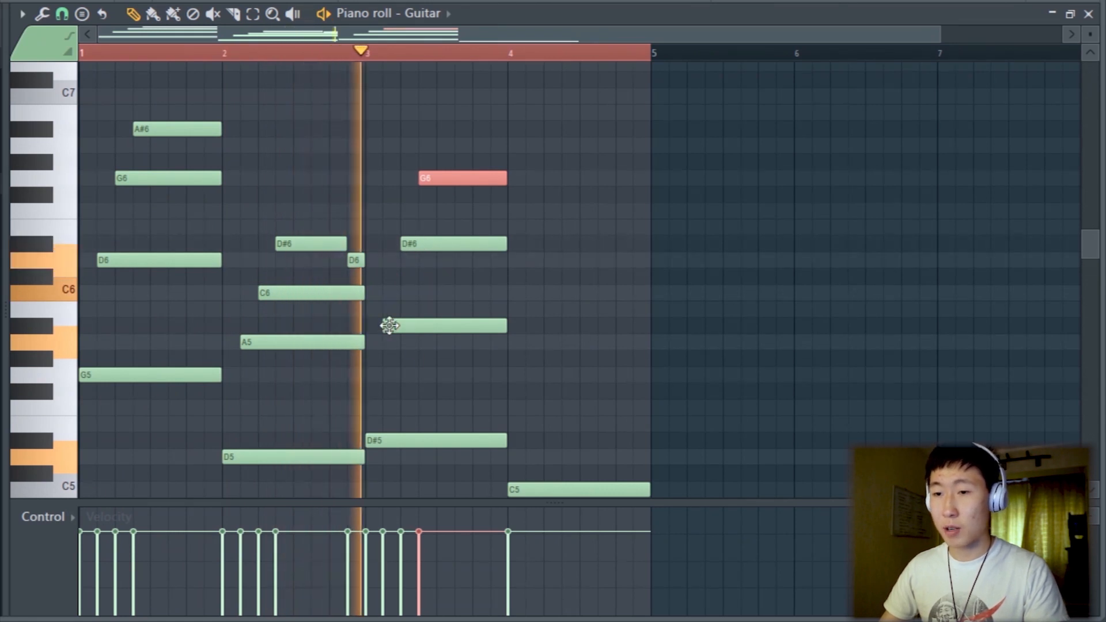
key("space")
- Stack staggered G5, C6 and D#6 notes over the C5 in bar 4, auditioning the chord to settle its second note
left_click_drag(321, 236, 572, 365)
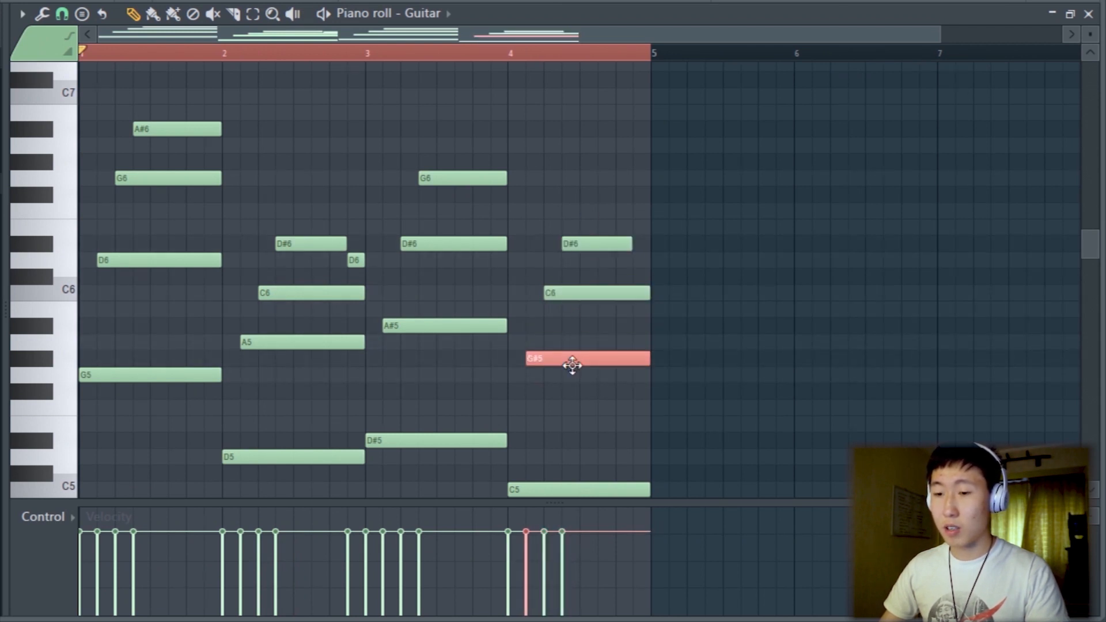
key("space")
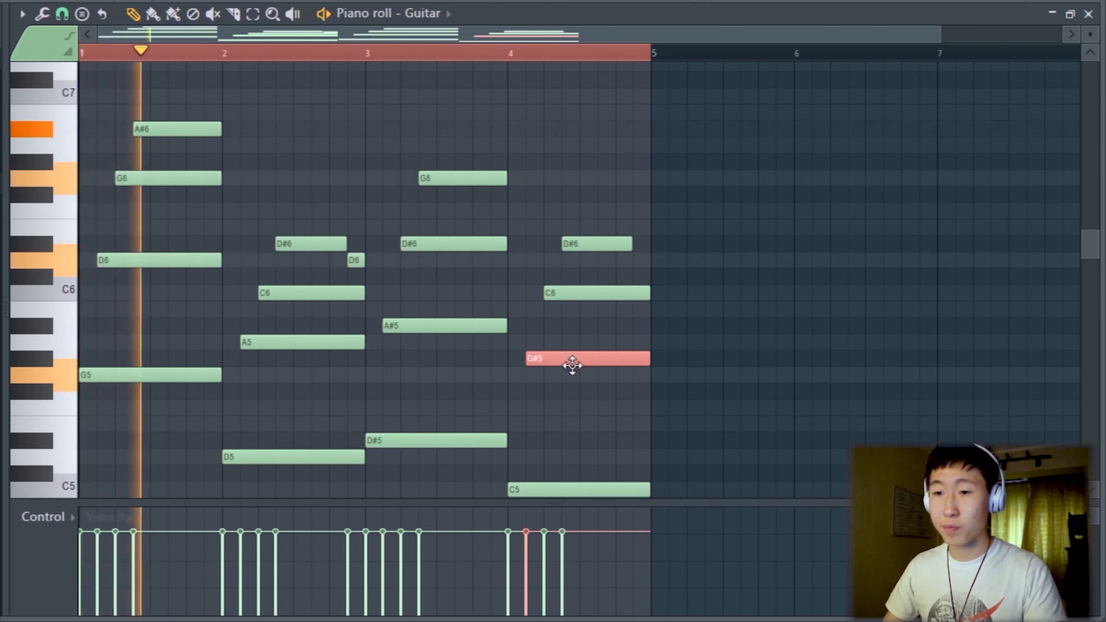
left_click_drag(572, 365, 579, 373)
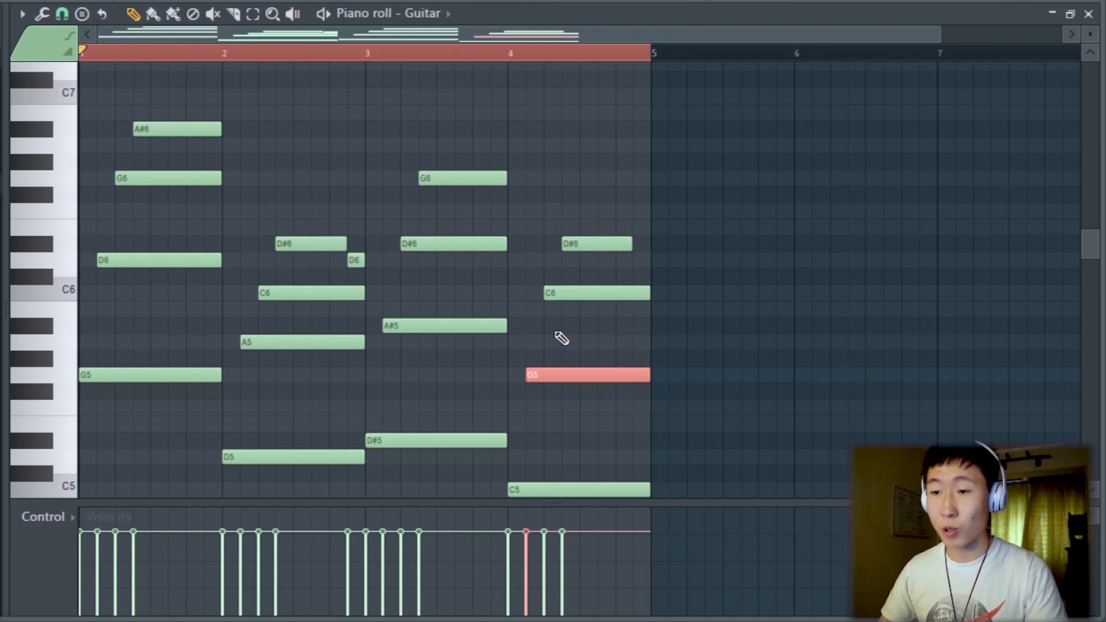
- Add a roll of eight very short, adjacent D#6 notes directly after the long D#6 in bar 4
scroll(559, 337, "down", 3)
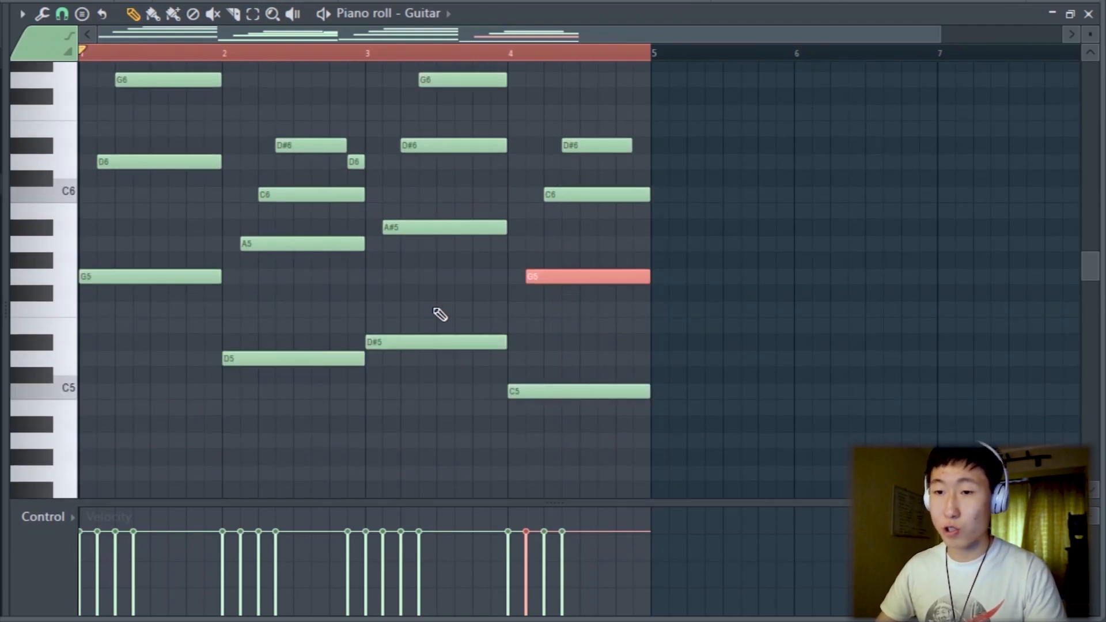
scroll(489, 293, "up", 3)
scroll(657, 253, "up", 3)
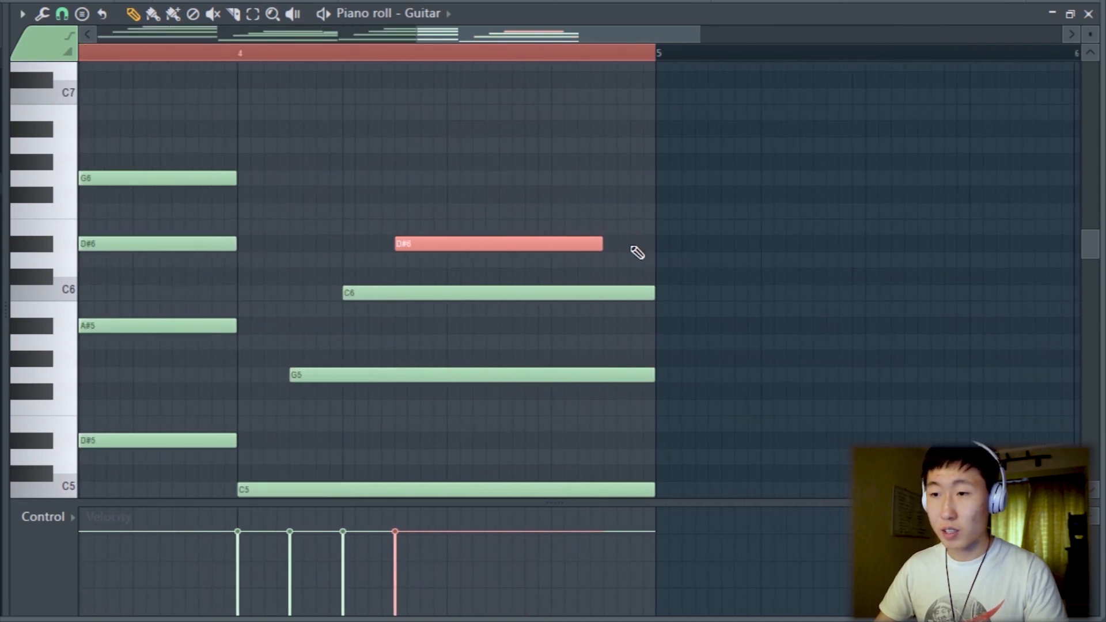
left_click(557, 244)
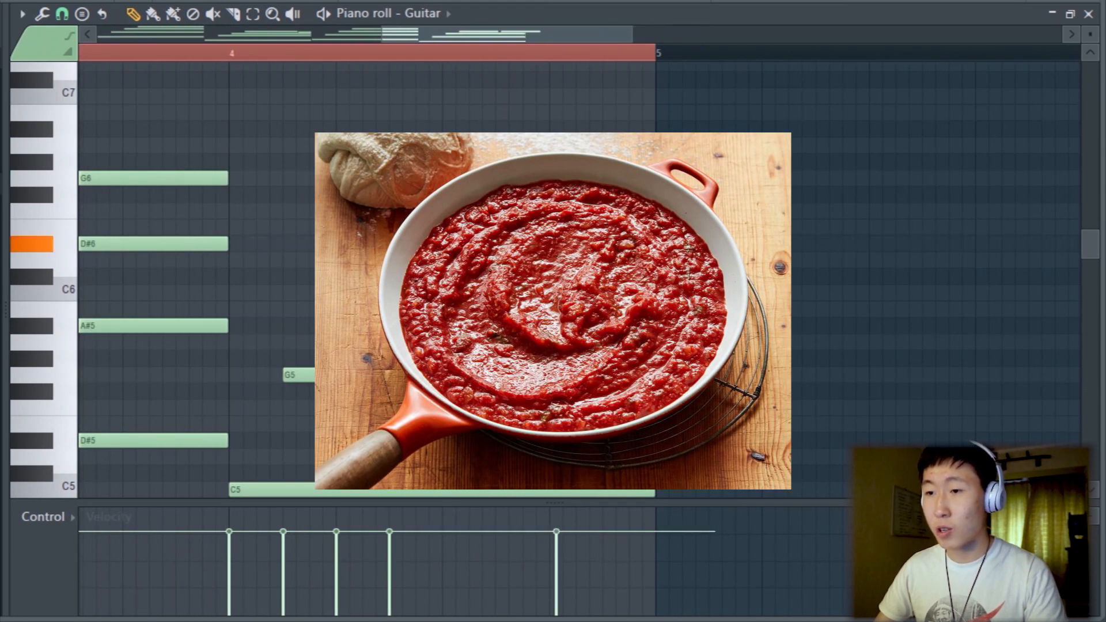
scroll(556, 242, "up", 2)
left_click(548, 245)
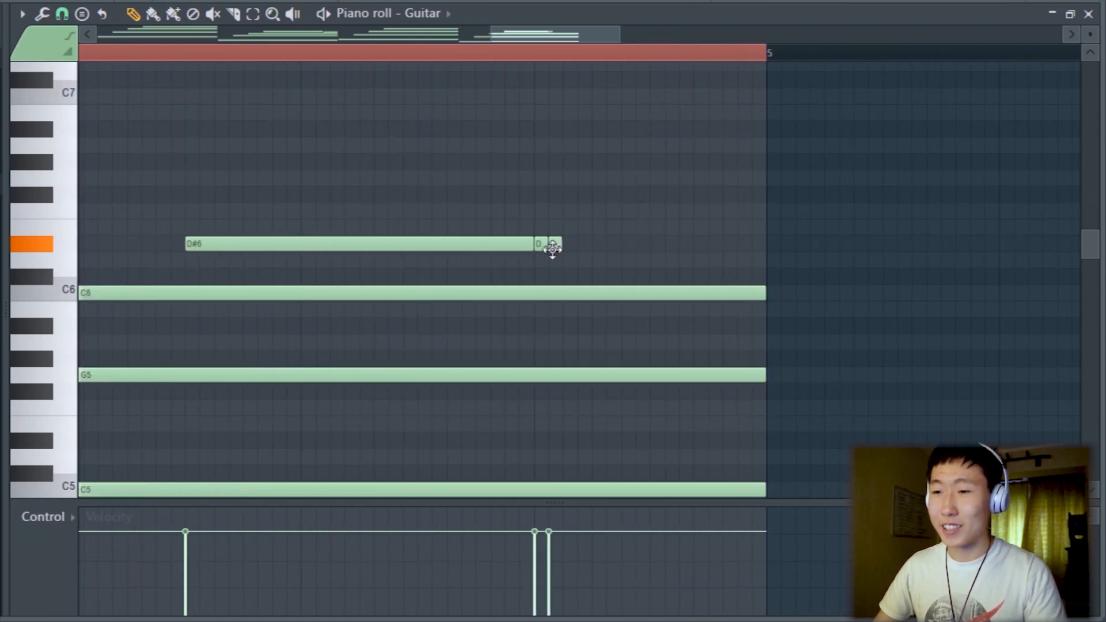
left_click(564, 245)
left_click(567, 247)
left_click(580, 246)
left_click(594, 248)
left_click(629, 248)
left_click_drag(631, 252, 617, 249)
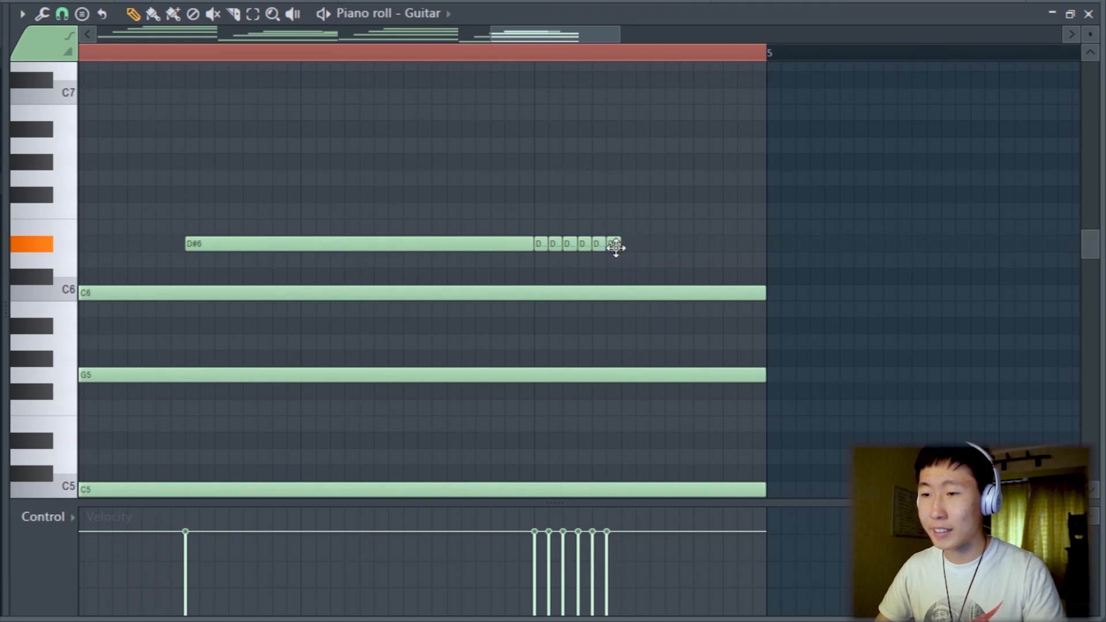
left_click(626, 248)
left_click(624, 248)
- Place a D6 note after the D#6 roll and lengthen it to the end of bar 4
left_click(651, 261)
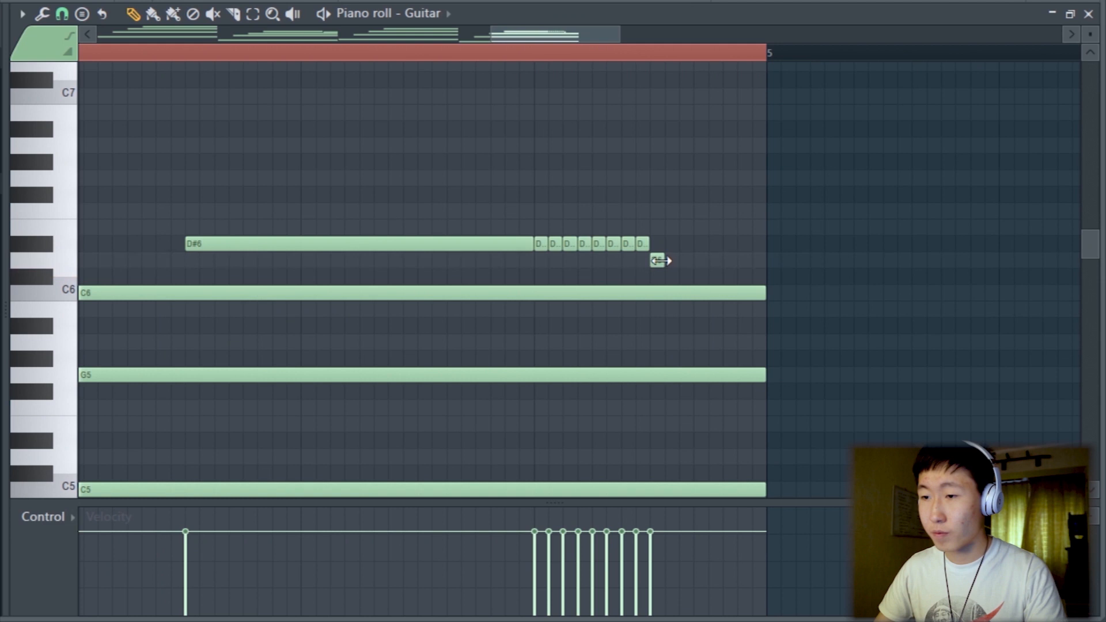
left_click_drag(663, 259, 758, 279)
scroll(660, 318, "down", 1)
scroll(659, 319, "down", 3)
- Play back the full four-bar guitar pattern to check how it sounds
key("space")
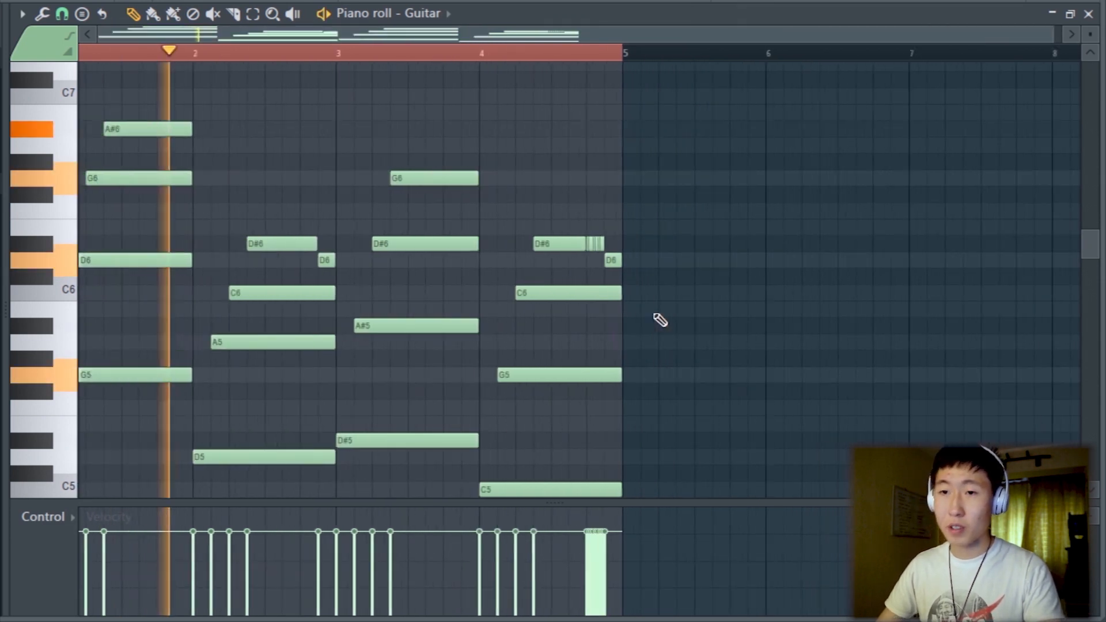
scroll(660, 320, "down", 1)
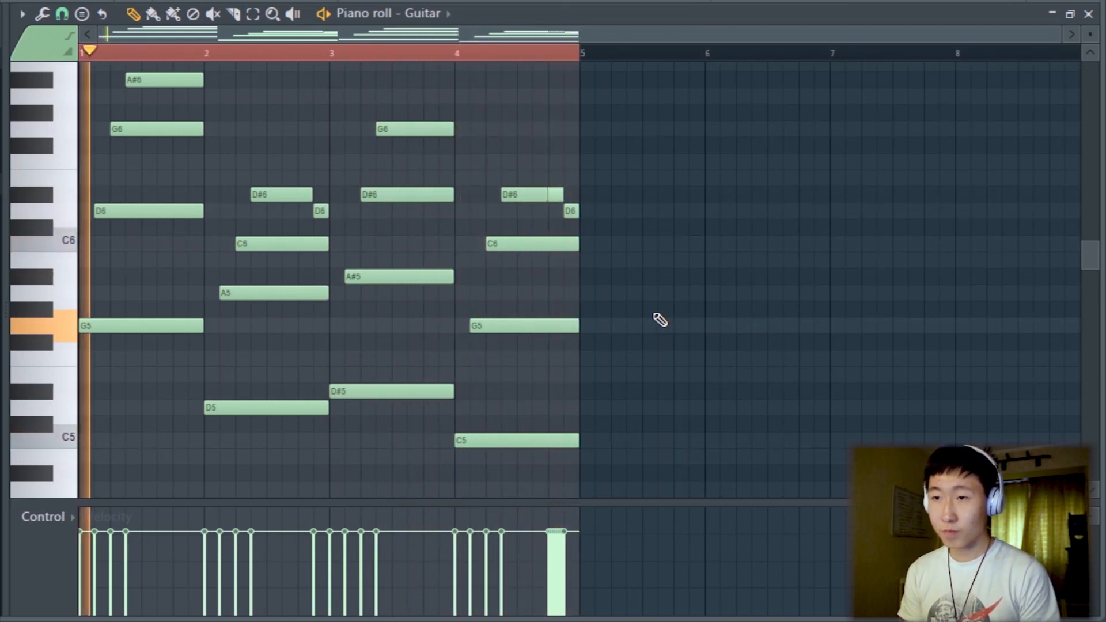
key("space")
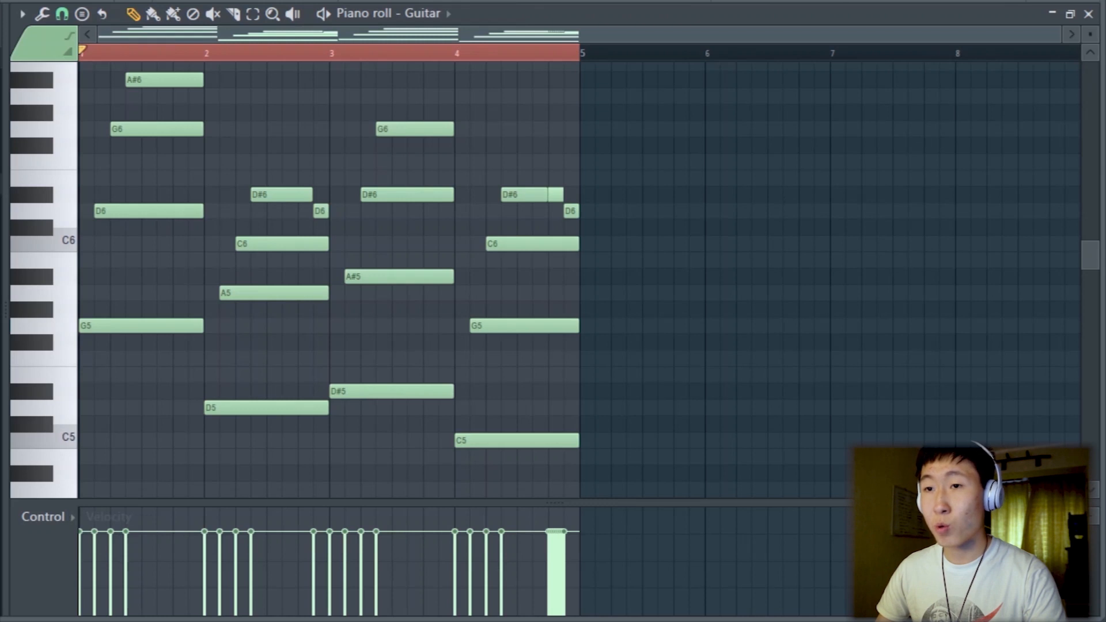
key("space")
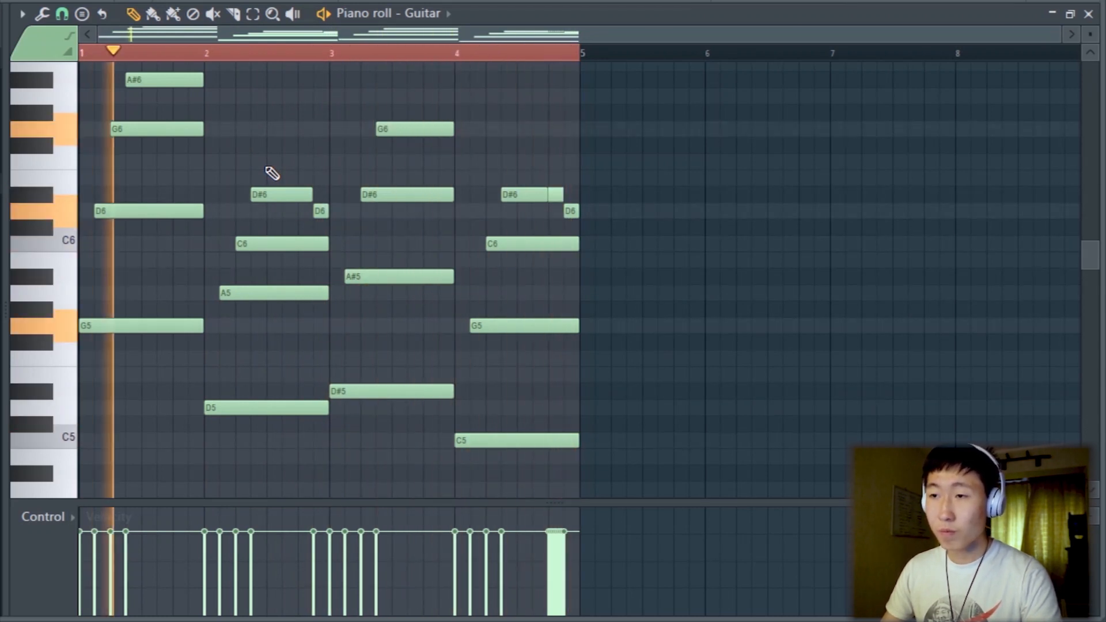
key("space")
- Cut the guitar's highs with Fruity parametric EQ 2 by lowering band 7 to -18 dB, steepening its slope and moving it to about 4429 Hz
key("F6")
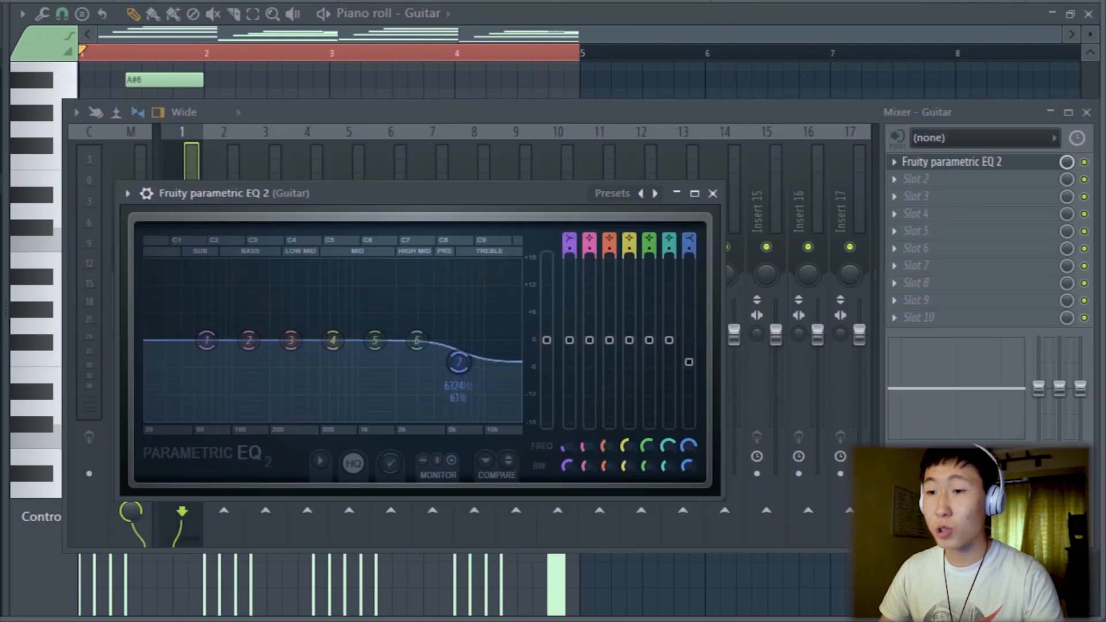
left_click_drag(688, 340, 689, 422)
left_click_drag(691, 253, 691, 247)
key("space")
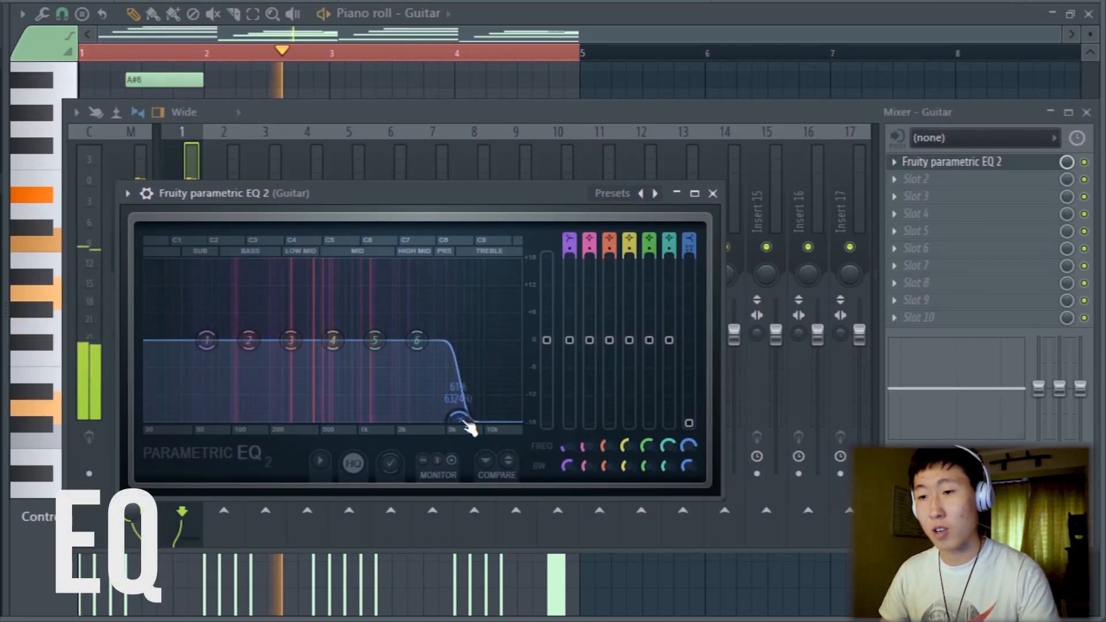
left_click_drag(466, 425, 447, 424)
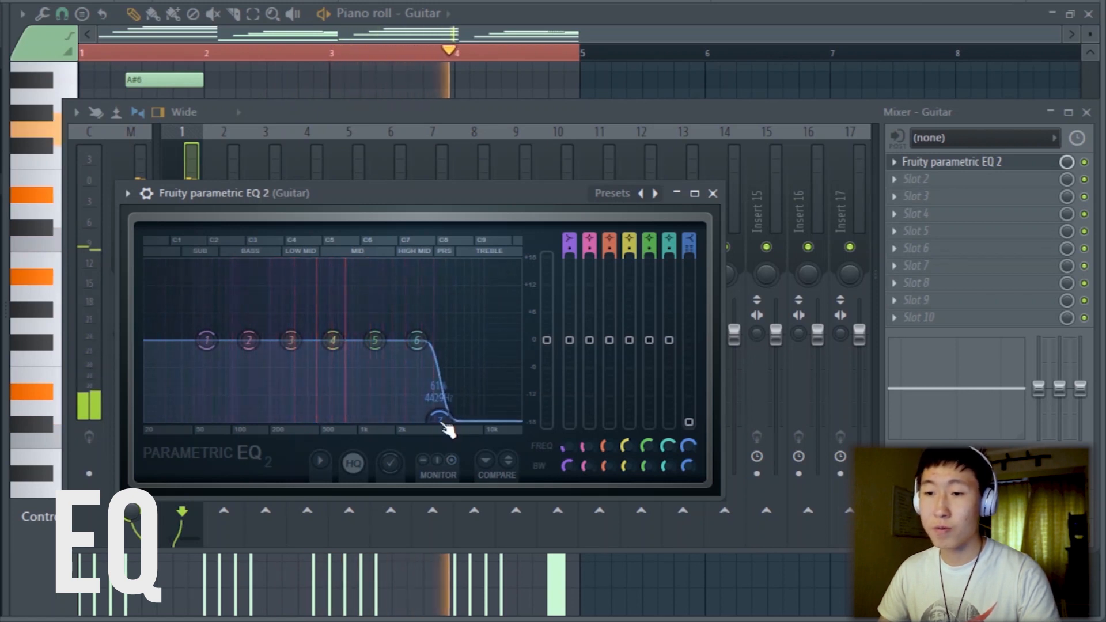
key("space")
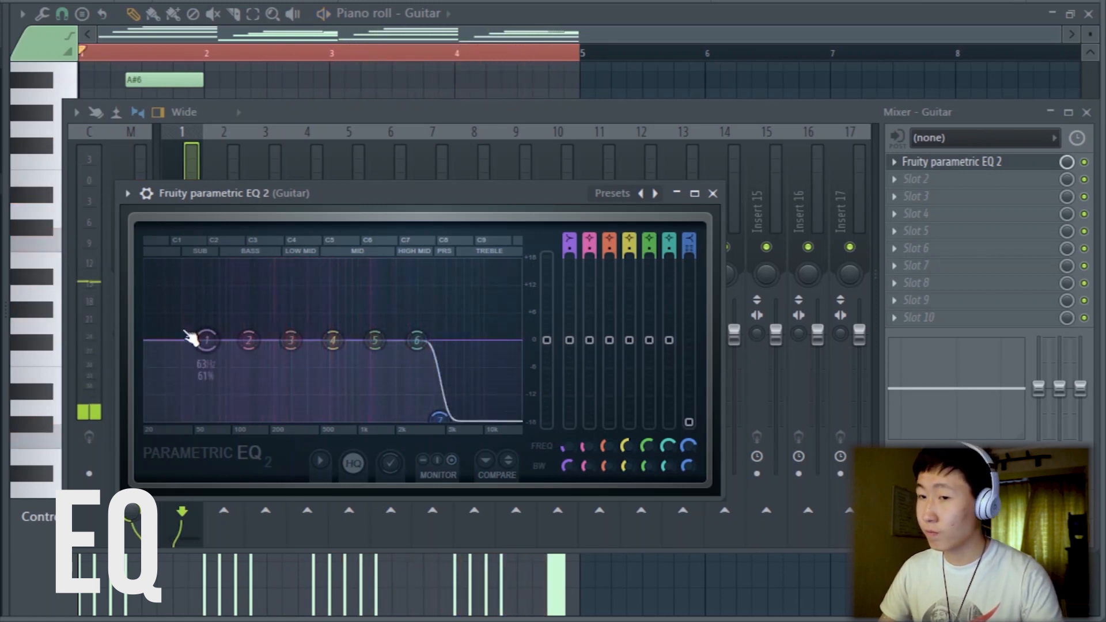
- Close the equalizer window and play back the guitar pattern to check the filtered sound
left_click(360, 115)
key("space")
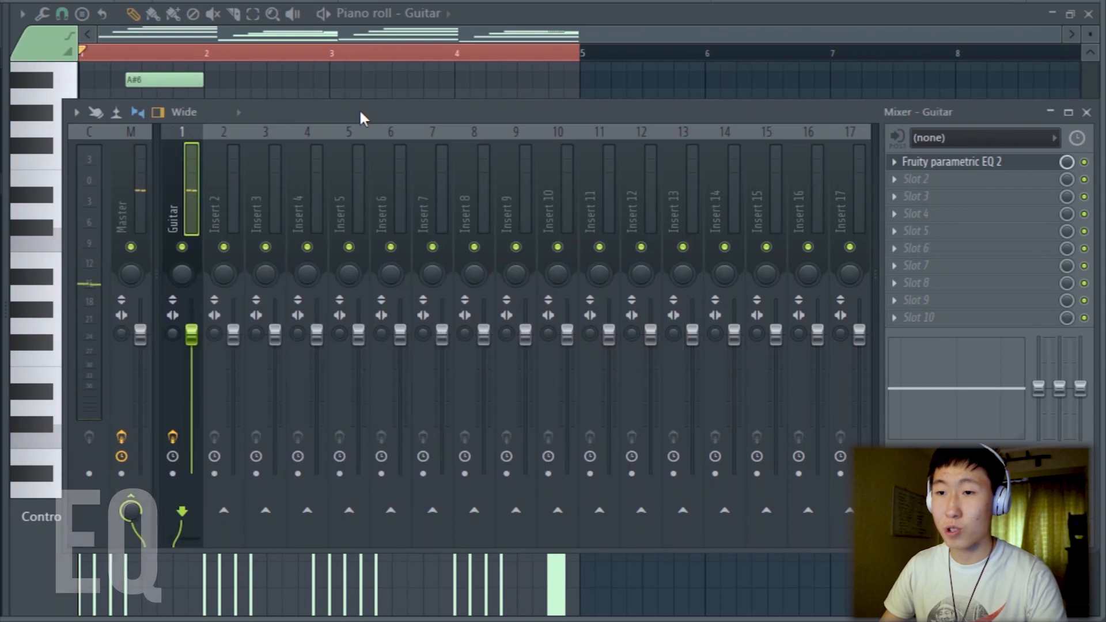
key("F6")
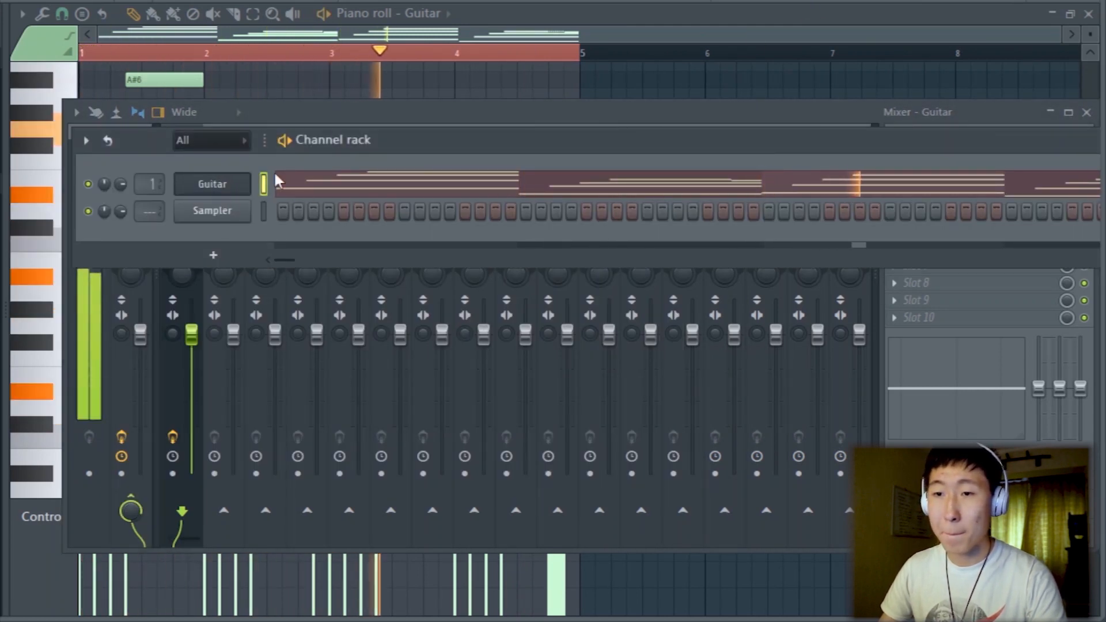
- In the guitar's piano roll, shorten bar 3's G6 and follow it with short C7, A6 and G6 notes running into bar 4
left_click(368, 186)
left_click(411, 192)
scroll(479, 240, "up", 1)
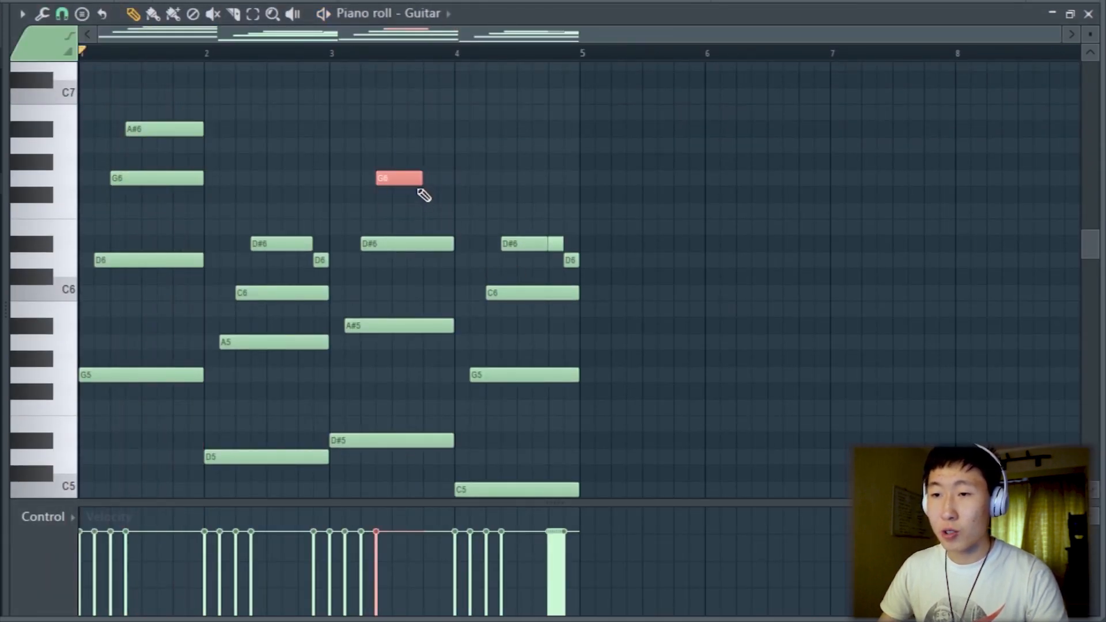
scroll(441, 160, "up", 1)
left_click(427, 145)
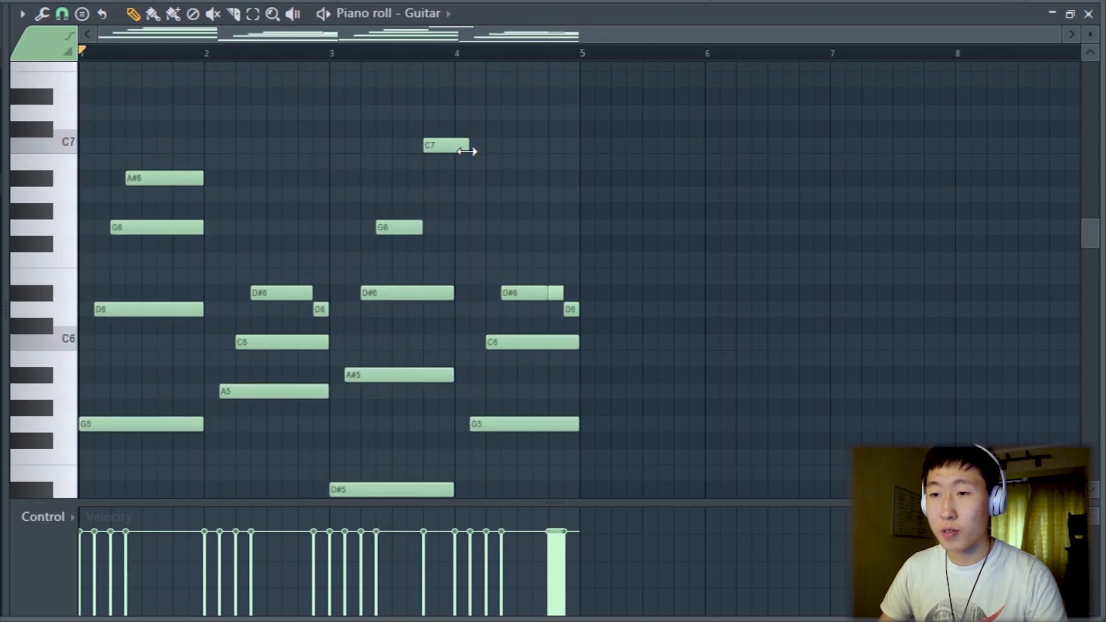
left_click(441, 195)
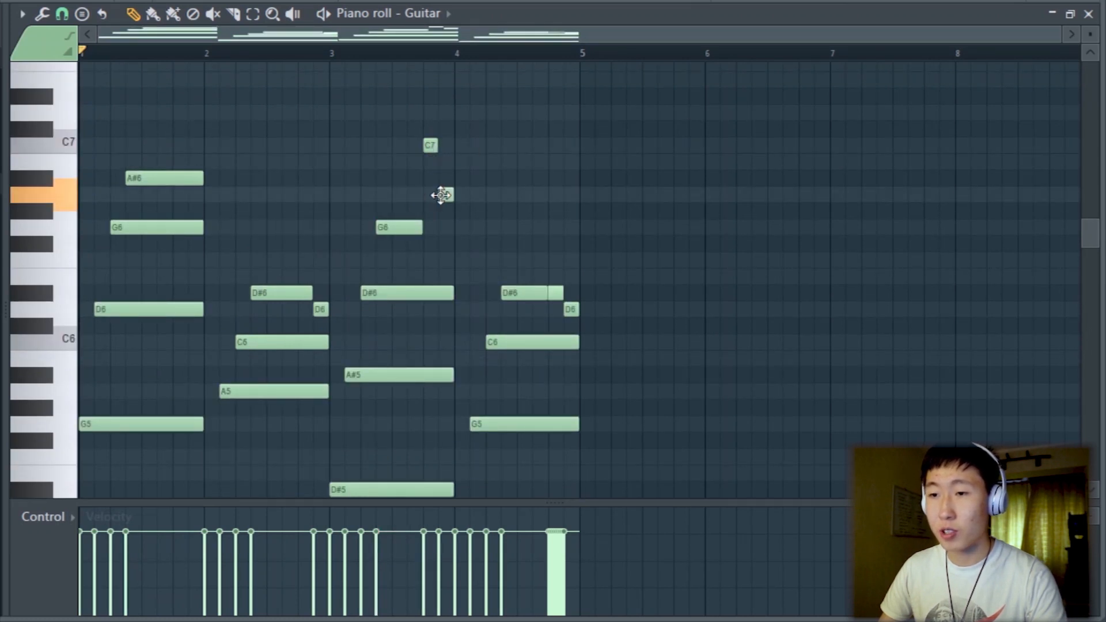
left_click(456, 226)
scroll(469, 250, "up", 5)
left_click_drag(460, 225, 452, 226)
- Play back the new guitar run and raise its short A6 note to A#6
key("space")
scroll(453, 227, "down", 4)
scroll(446, 239, "down", 1)
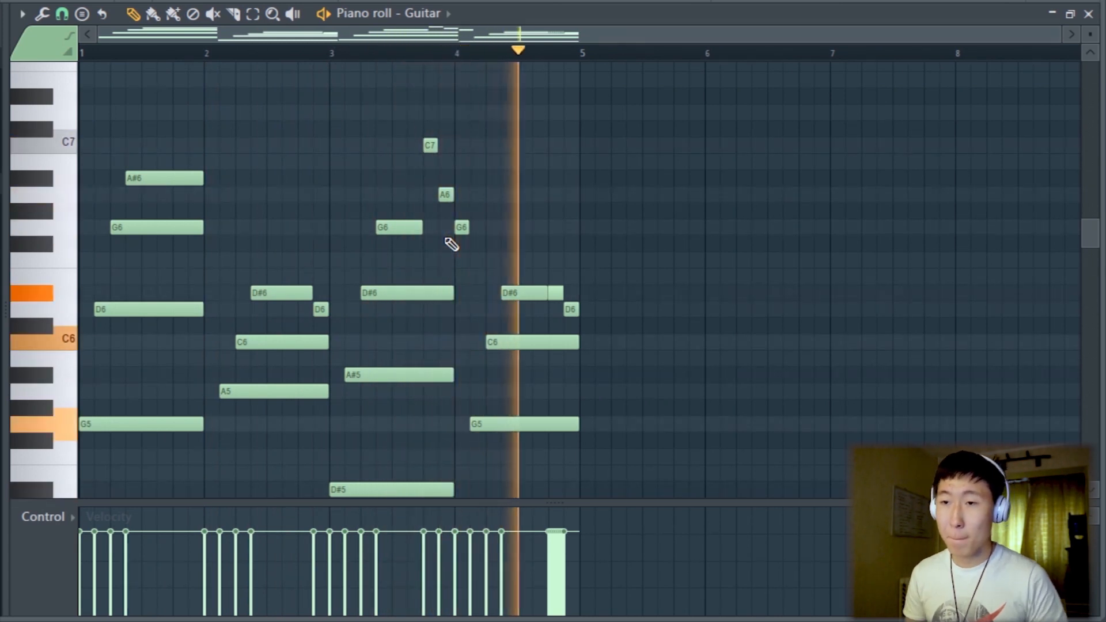
left_click(446, 194)
key("shift+Up")
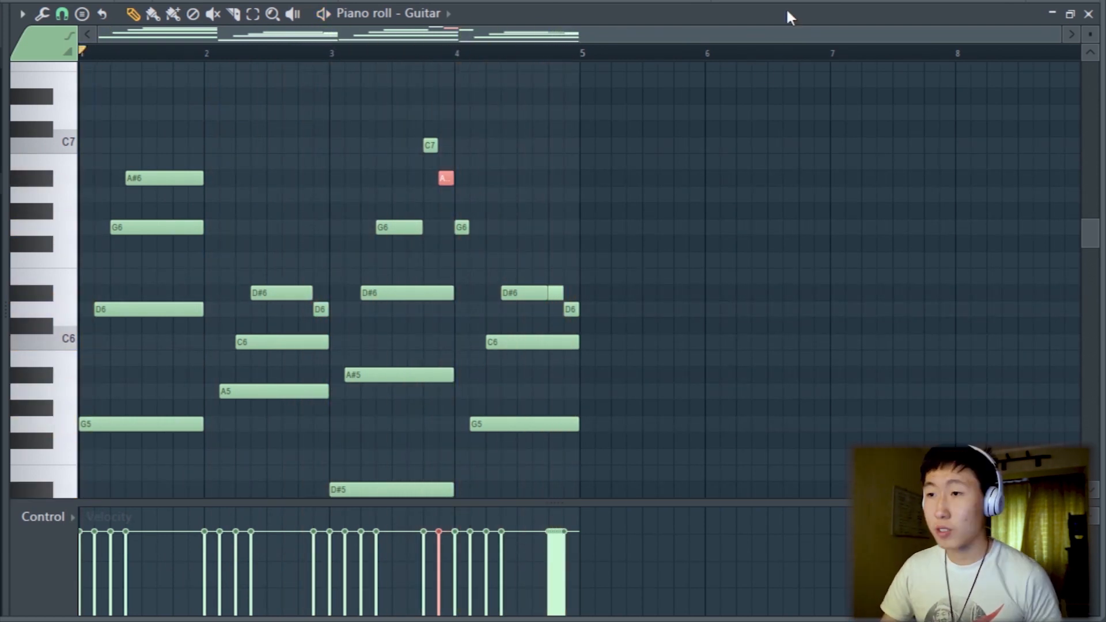
- Copy the two C5 claps in bars 1 and 3 to beat 3 of bars 2 and 4
key("F6")
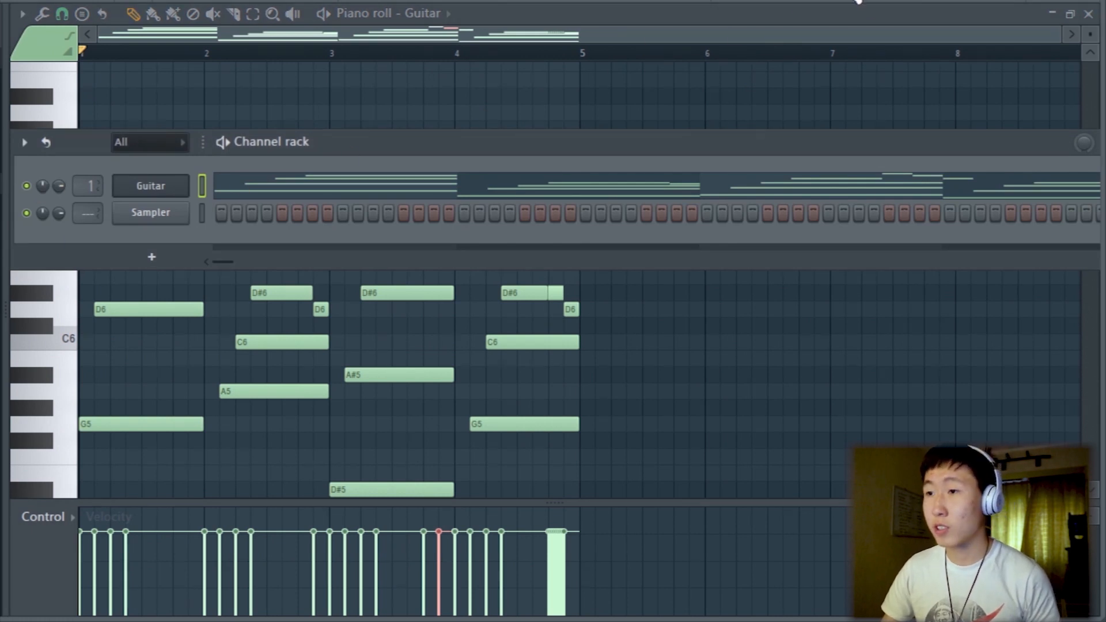
key("F9")
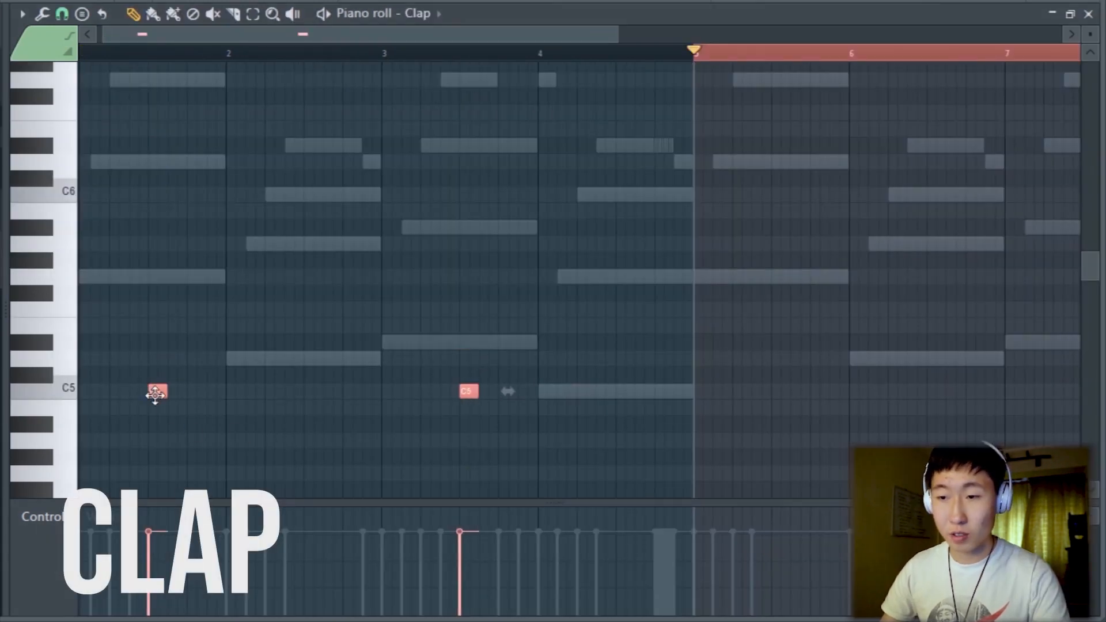
left_click_drag(158, 393, 311, 390)
- Copy the four claps from bars 1 to 4 into bars 5 to 8, keeping the copies on C5
mouse_move(831, 432)
left_mouse_down()
mouse_move(200, 340)
mouse_move(126, 316)
left_mouse_up()
scroll(259, 407, "down", 2)
left_click_drag(127, 399, 457, 447)
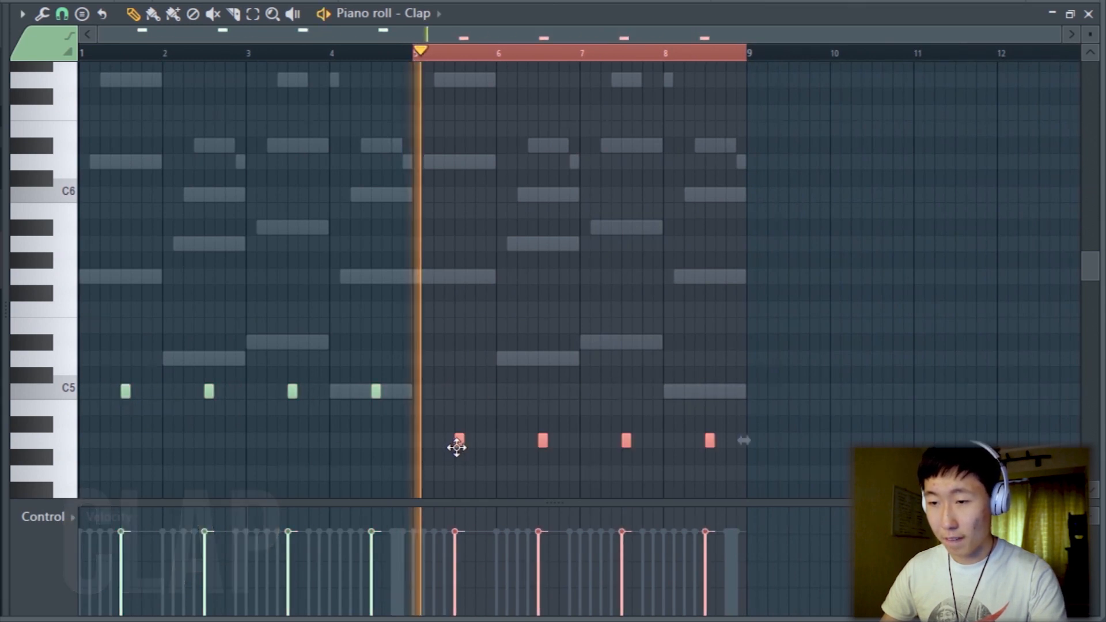
key("shift+Up")
key("shift+Up")
key("shift+Up")
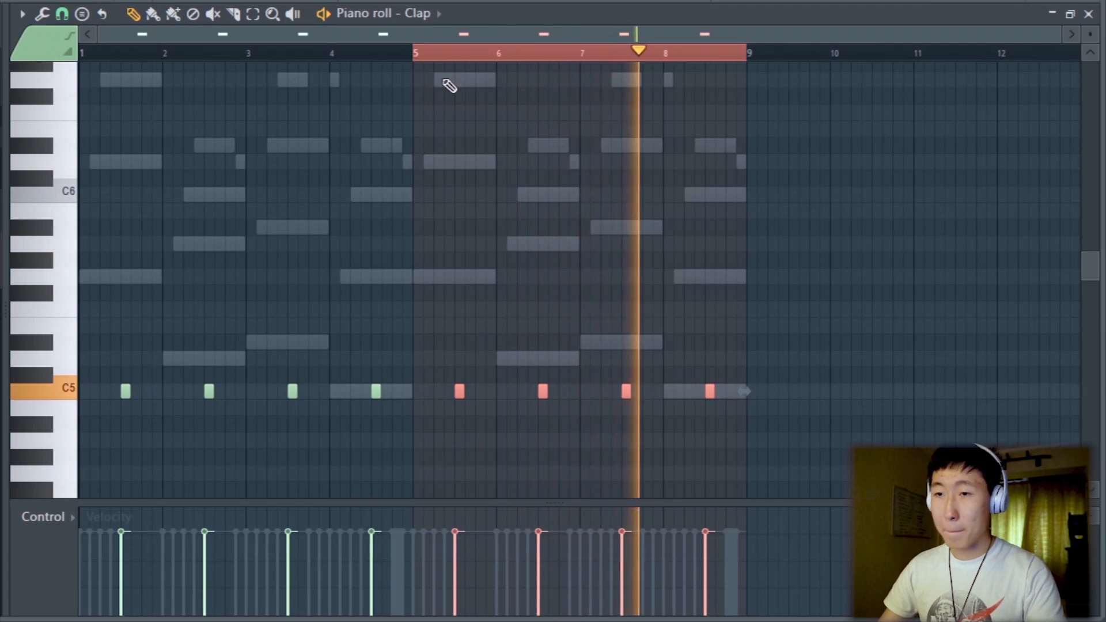
- Deselect the claps and play the arrangement from bar 1 to check the clap pattern
key("ctrl+d")
key("space")
left_click(82, 53)
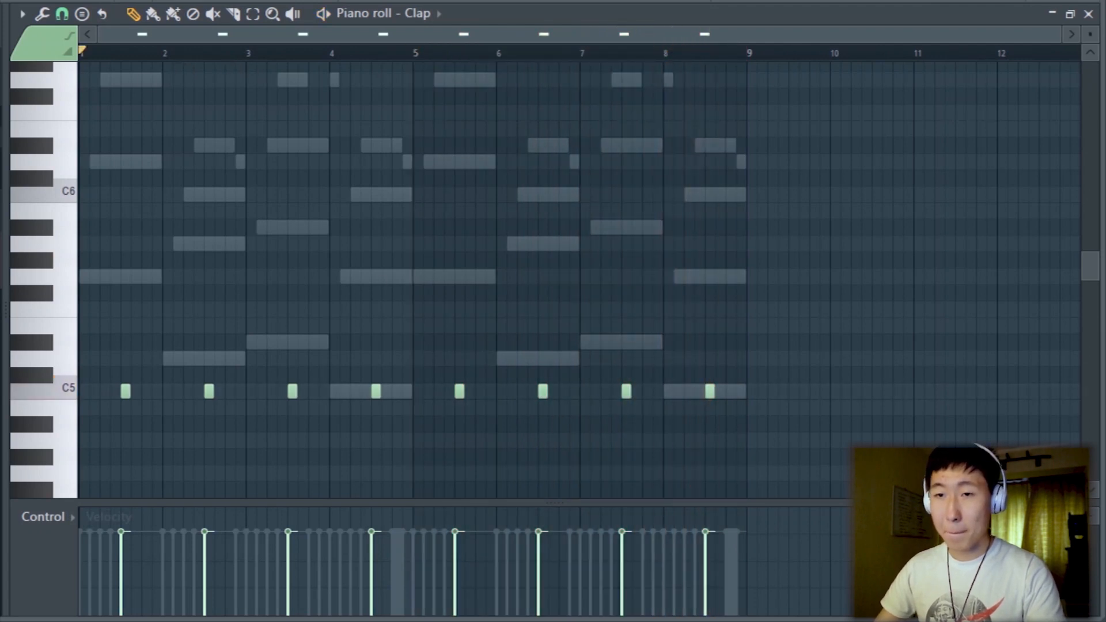
key("space")
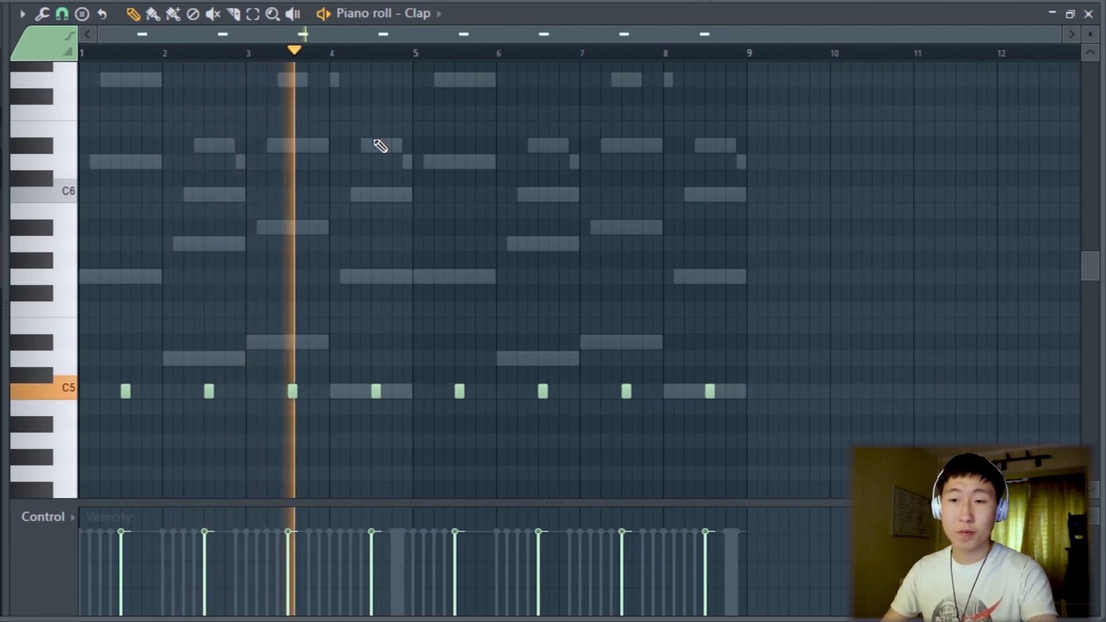
key("space")
- Add a roll of eight very short, adjacent C5 claps directly before the bar 8 clap, with velocities rising up to that clap
scroll(683, 388, "up", 6)
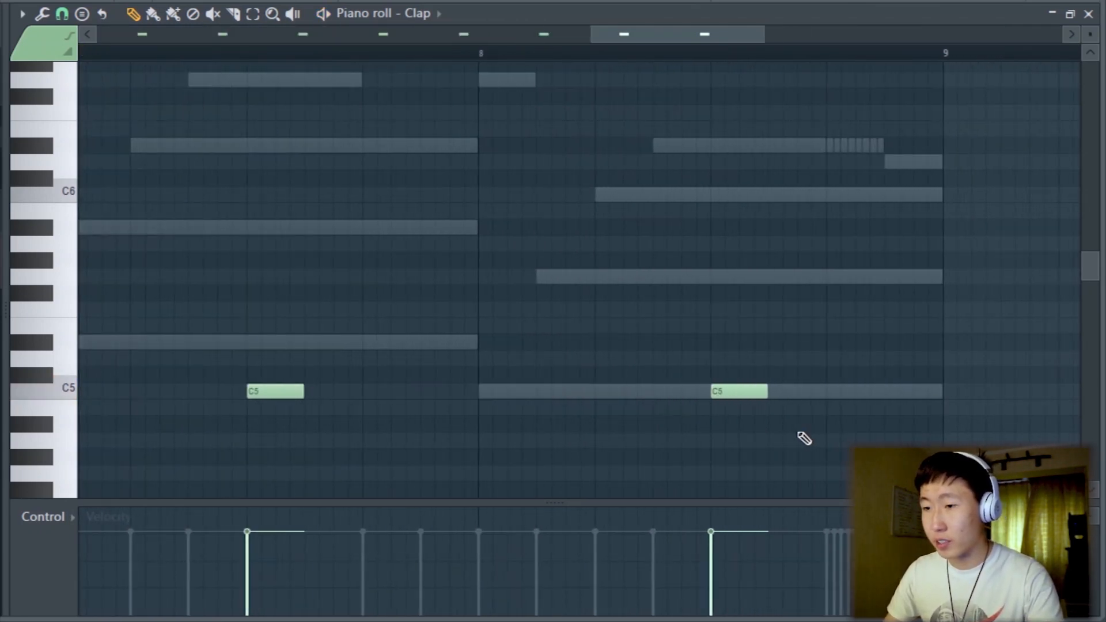
left_click(686, 394)
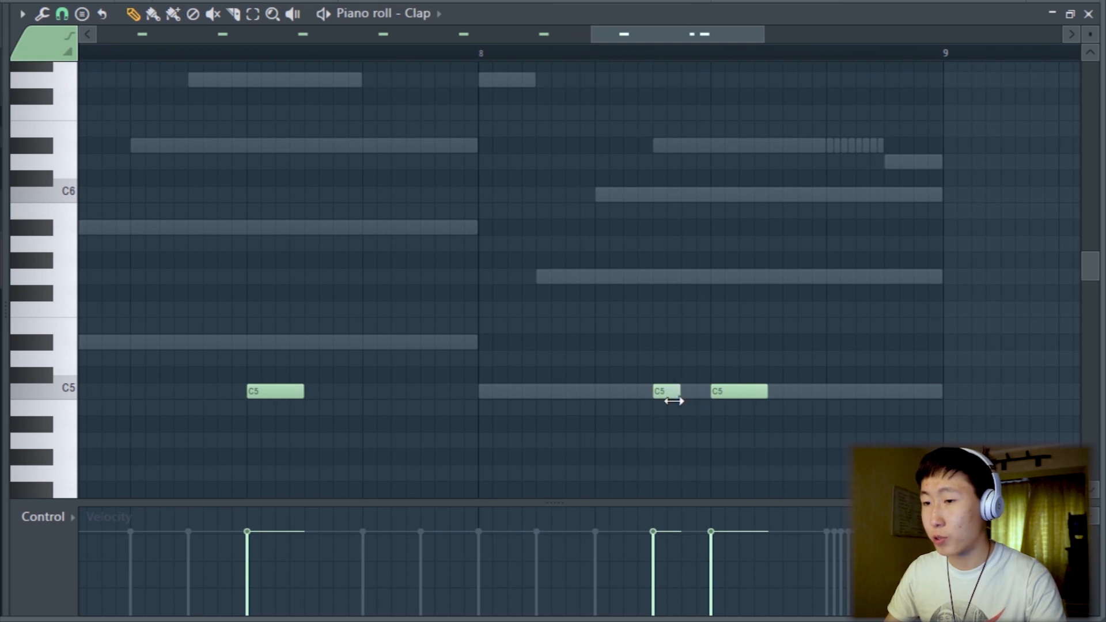
scroll(671, 409, "up", 4)
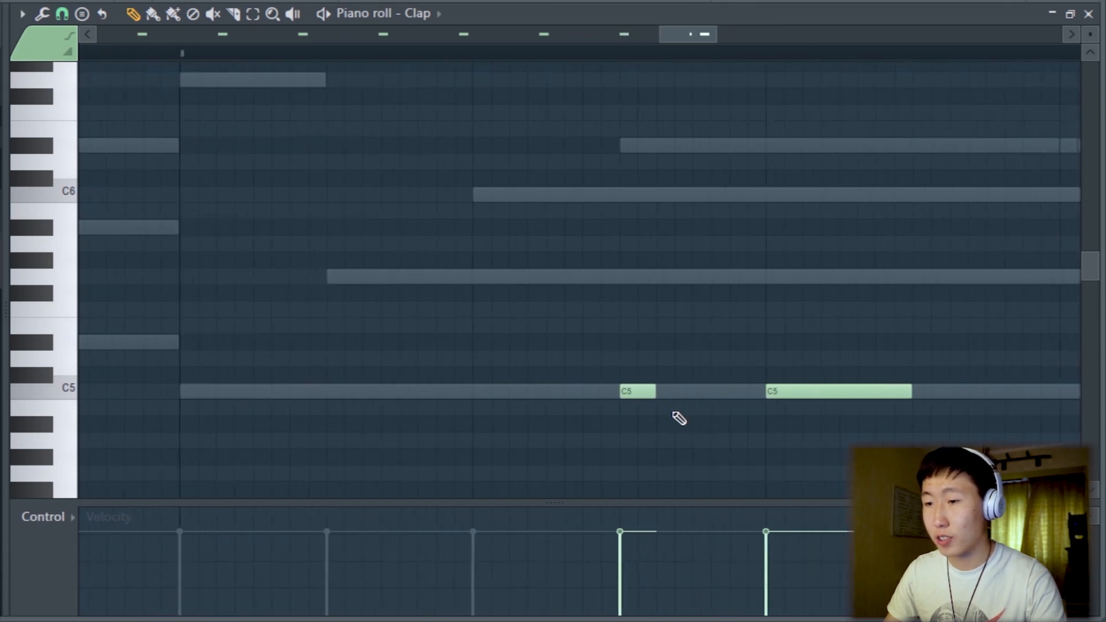
left_click(643, 395)
left_click(667, 395)
left_click_drag(685, 392, 618, 395)
key("ctrl+b")
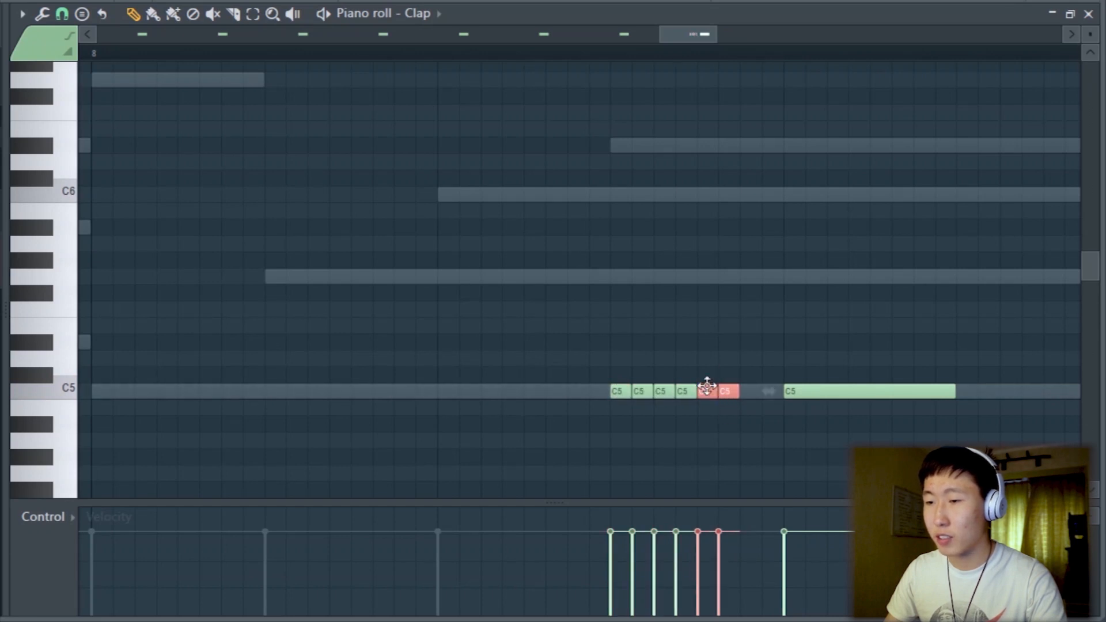
key("ctrl+b")
left_click_drag(583, 352, 902, 462)
mouse_move(613, 605)
left_mouse_down()
mouse_move(819, 511)
mouse_move(818, 525)
left_mouse_up()
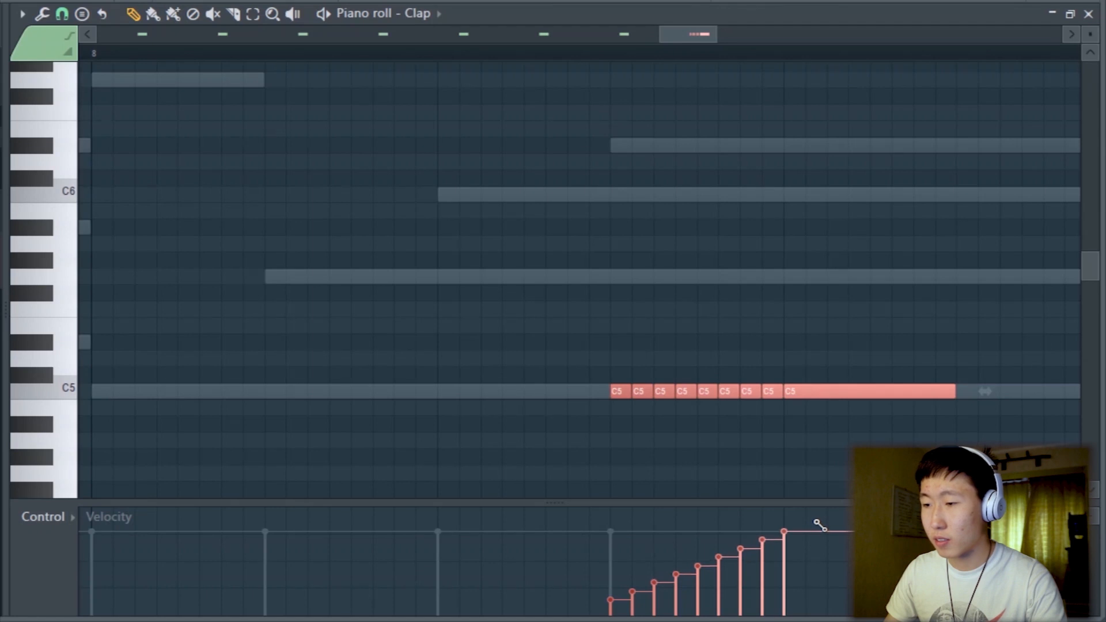
- Add two adjacent C5 claps filling the last beat of bar 8
scroll(790, 491, "down", 3)
left_click(818, 444, "ctrl")
left_click_drag(820, 396, 976, 395)
scroll(282, 288, "down", 4)
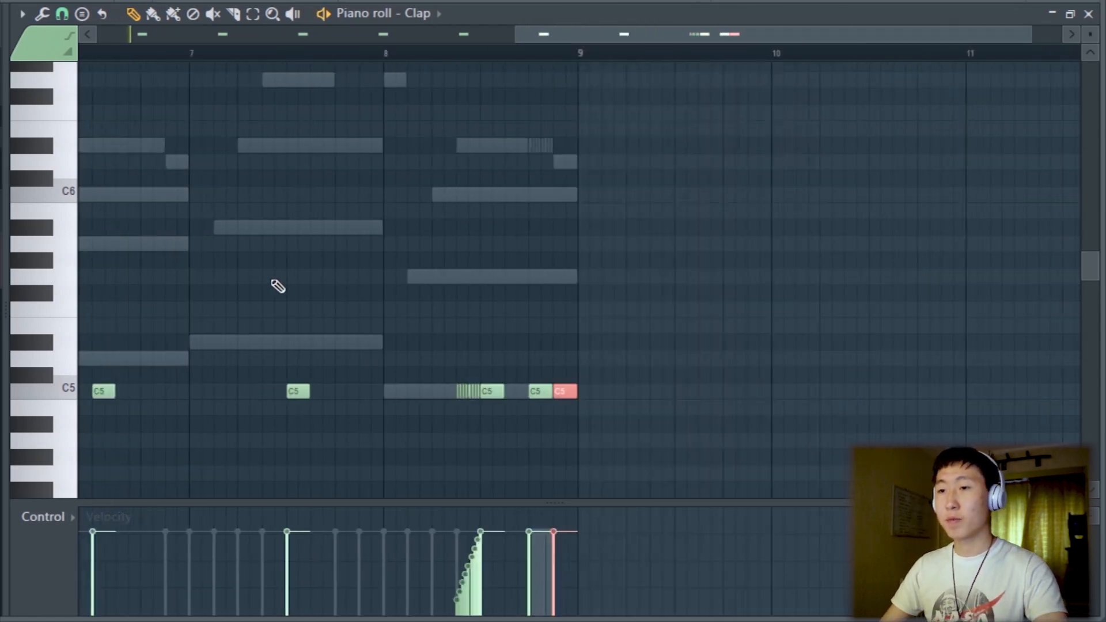
- Play from just before bar 8 to check the clap roll and the closing claps
left_click(360, 52)
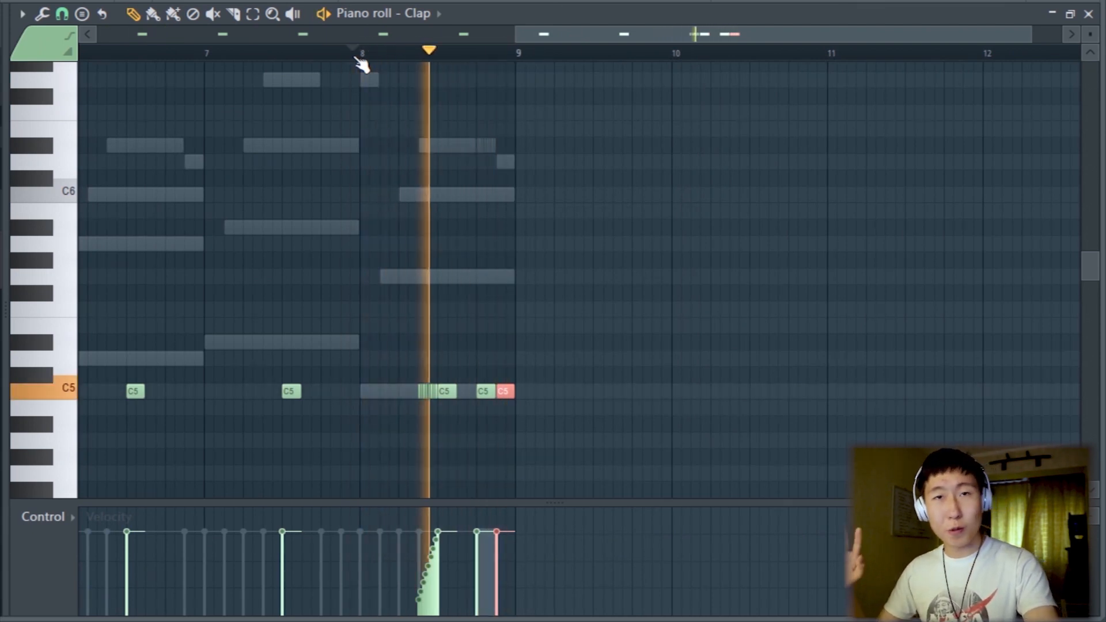
key("space")
left_click(352, 52)
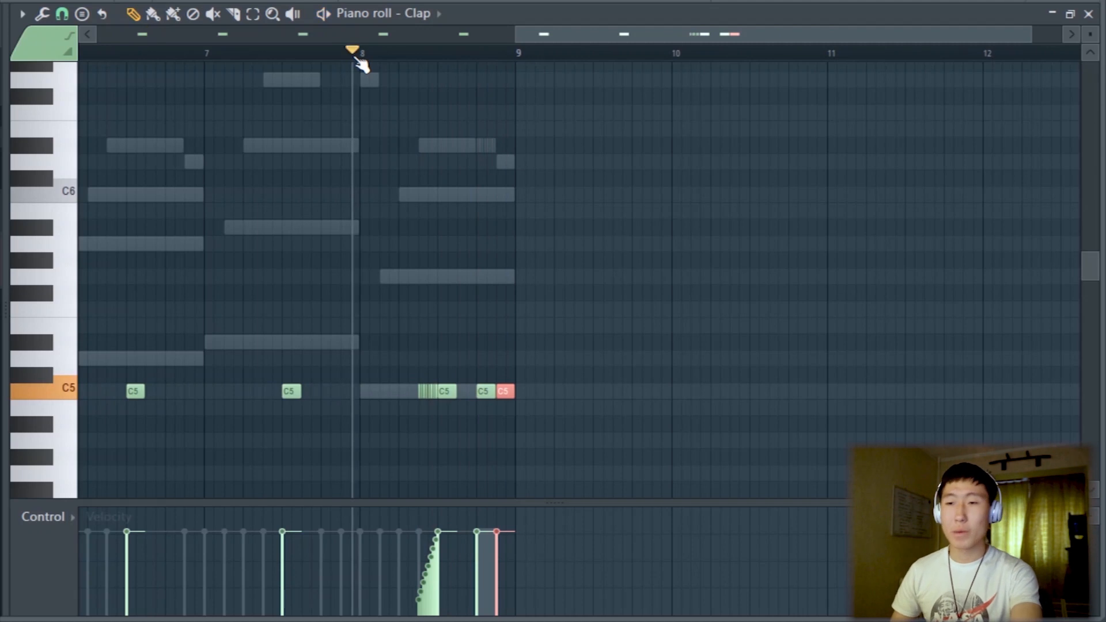
- Switch the piano roll to the Hihat channel
scroll(328, 240, "down", 3)
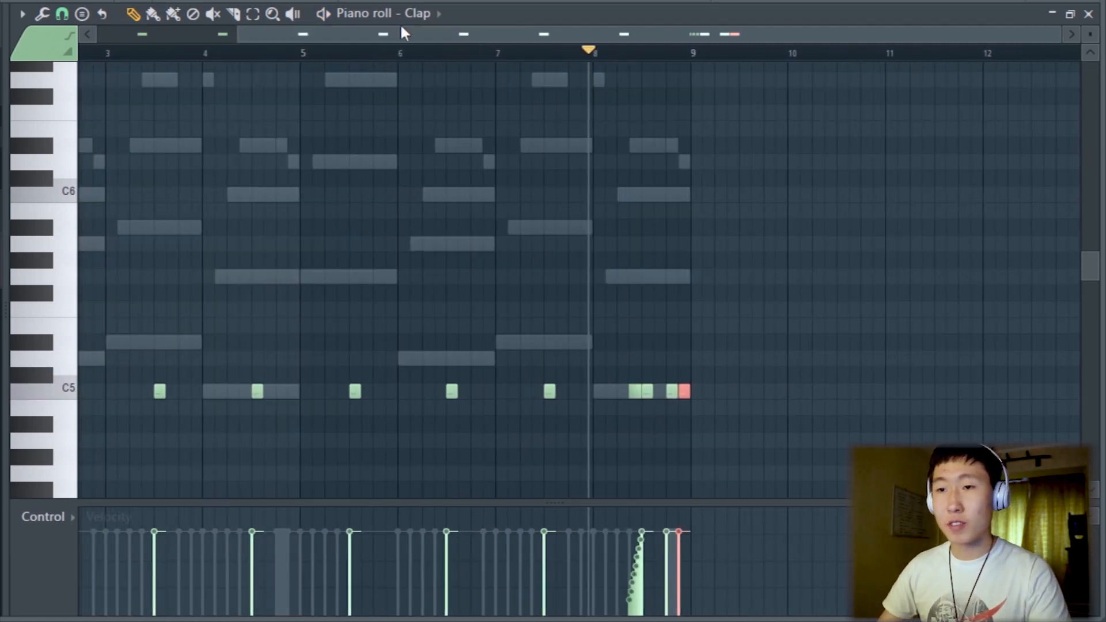
scroll(402, 26, "up", 3)
left_click(428, 17)
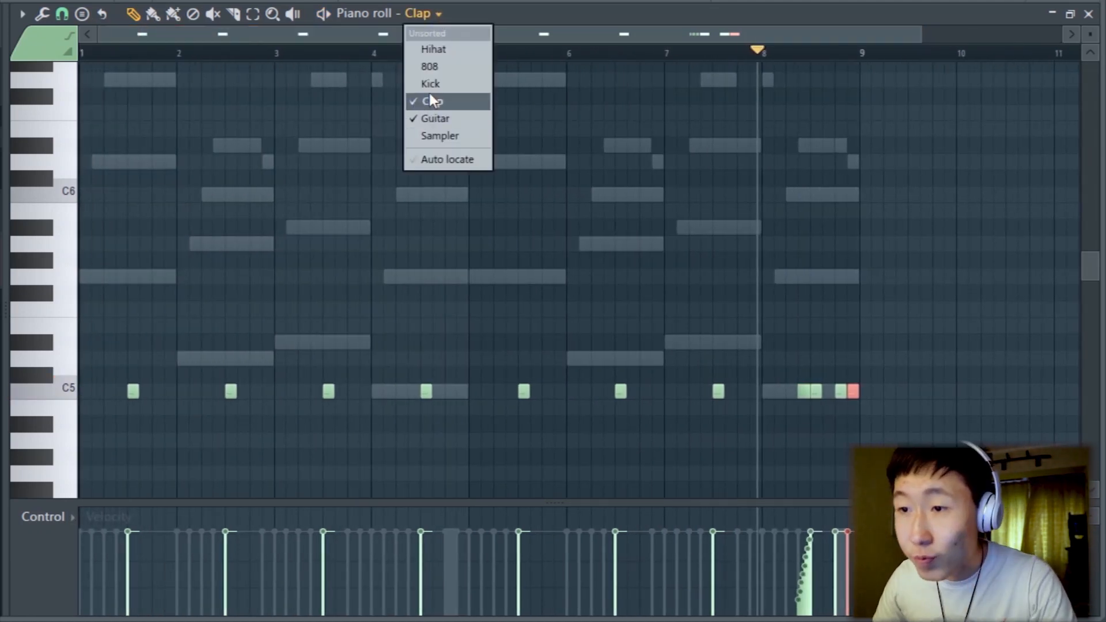
left_click(428, 51)
left_click(85, 276)
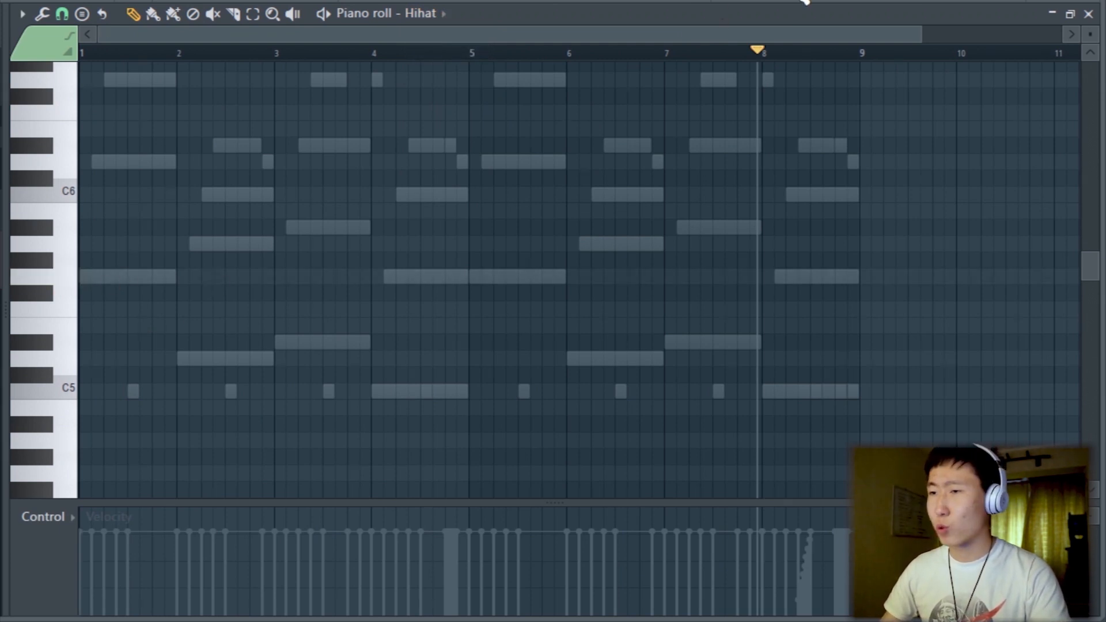
- Open the 808's channel settings from the channel rack and show its miscellaneous functions
key("F6")
left_click(149, 218)
left_click_drag(310, 145, 745, 84)
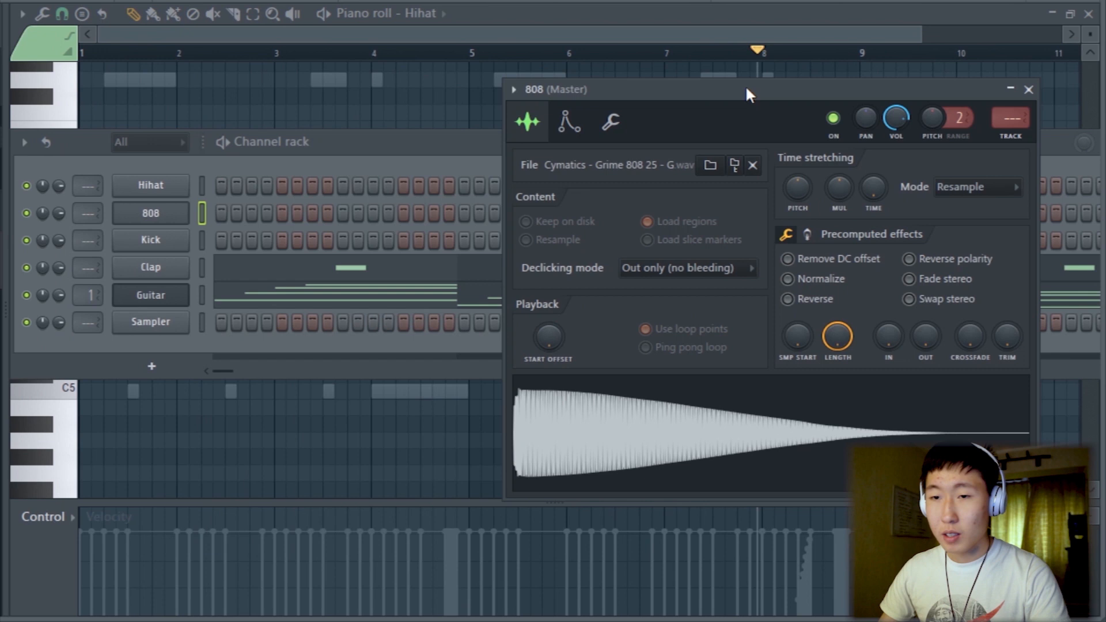
left_click(569, 131)
left_click(611, 136)
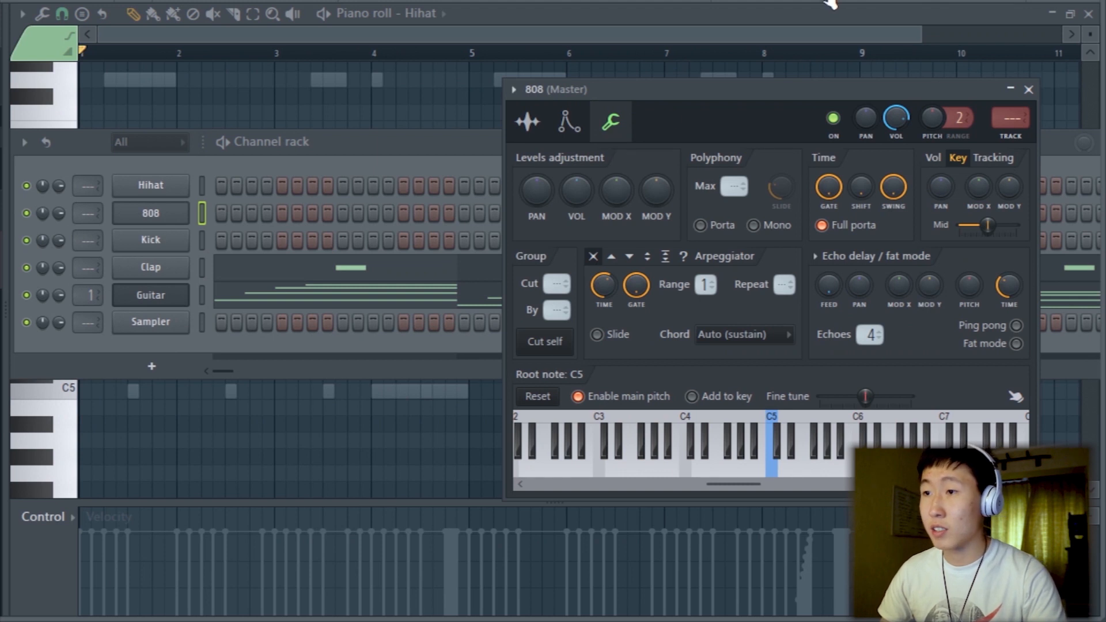
- Load Newtone on the Master mixer track and bring the 808 sample into it to analyse its pitch
key("F9")
left_click(902, 275)
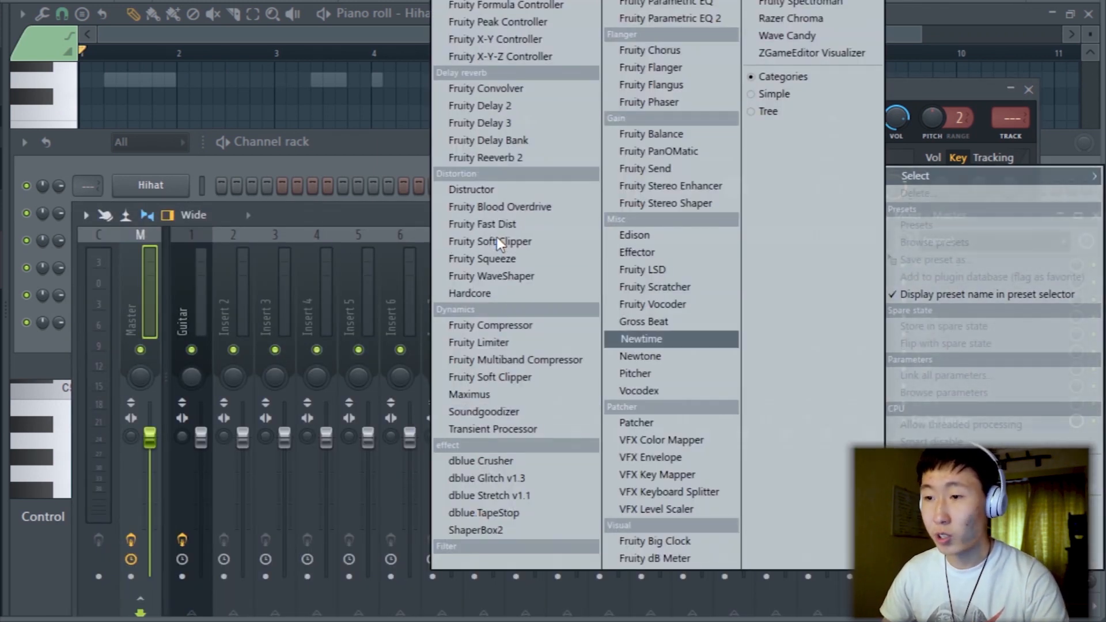
left_click(645, 355)
left_click_drag(791, 89, 923, 86)
left_click(657, 119)
left_click_drag(731, 163, 275, 349)
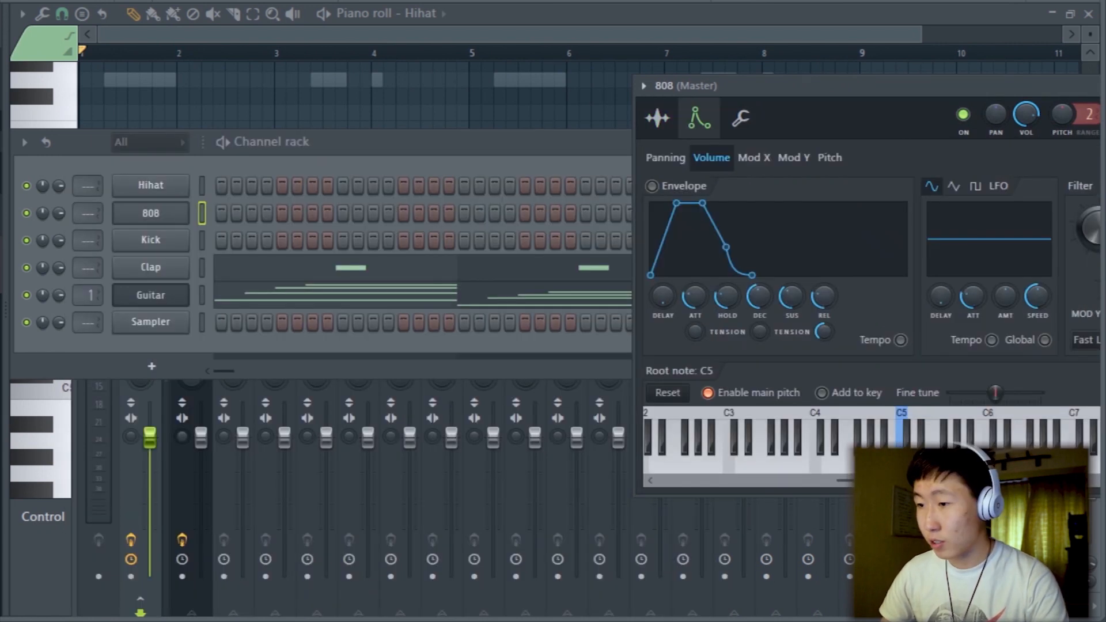
- Set the 808's root note to G5 and enable Cut itself, auditioning the sample
key("q")
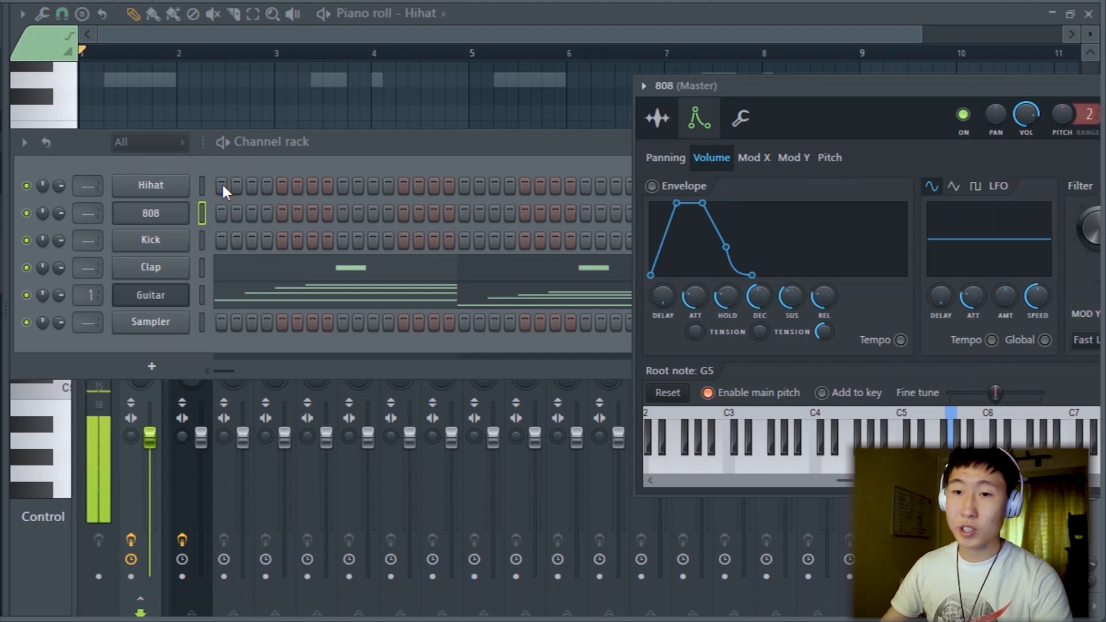
right_click(145, 211)
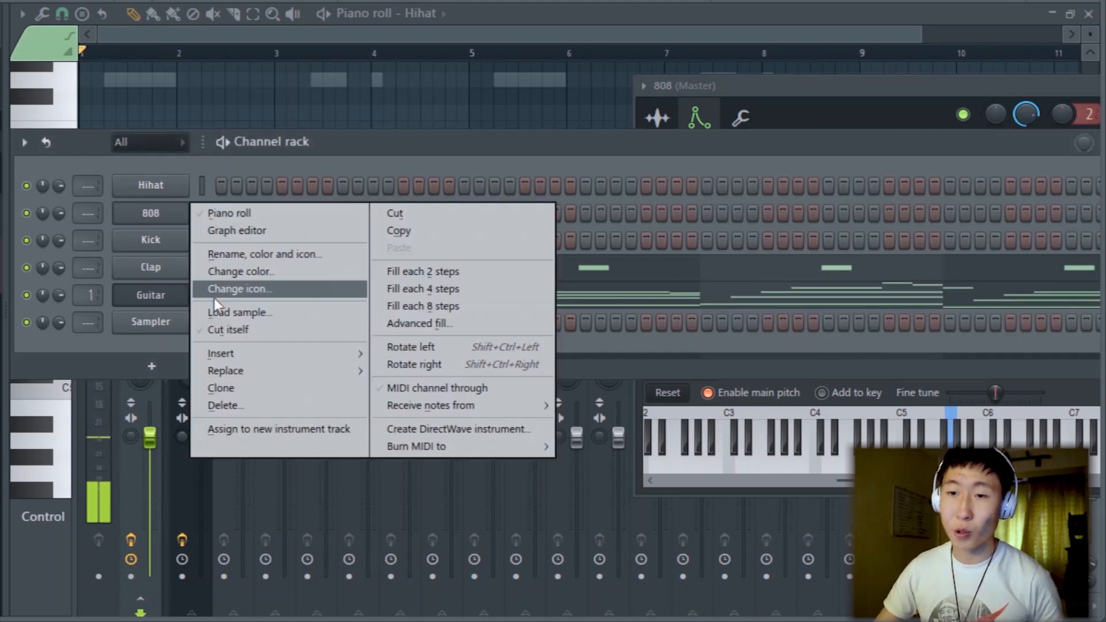
left_click(222, 330)
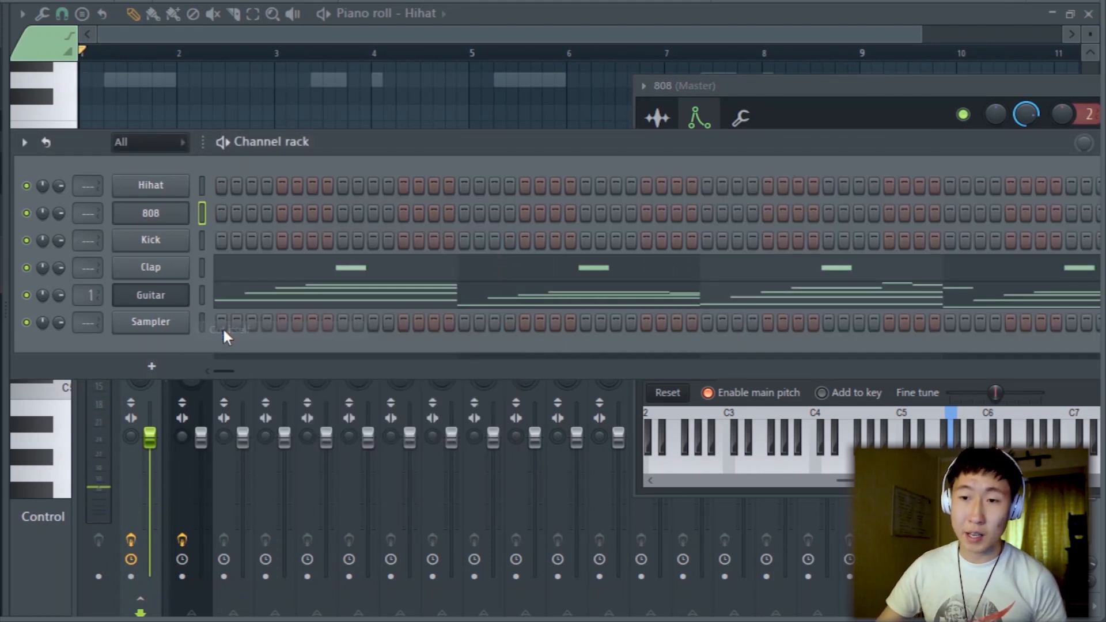
key("q")
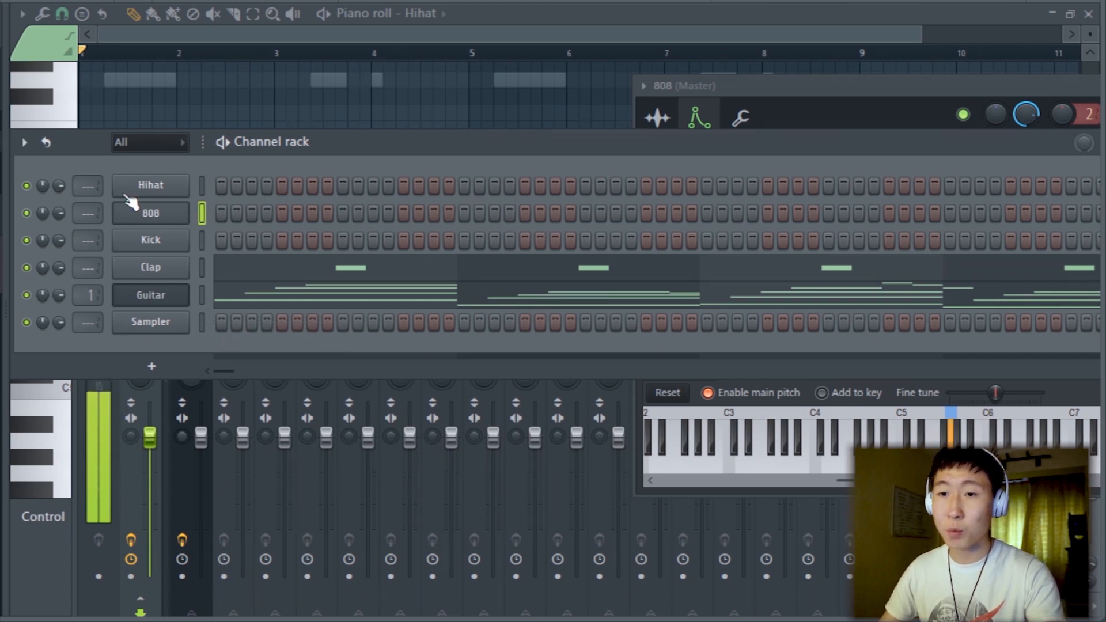
- Reopen the 808's channel settings and adjust the attack of its volume envelope
left_click(149, 219)
left_click_drag(689, 298, 750, 323)
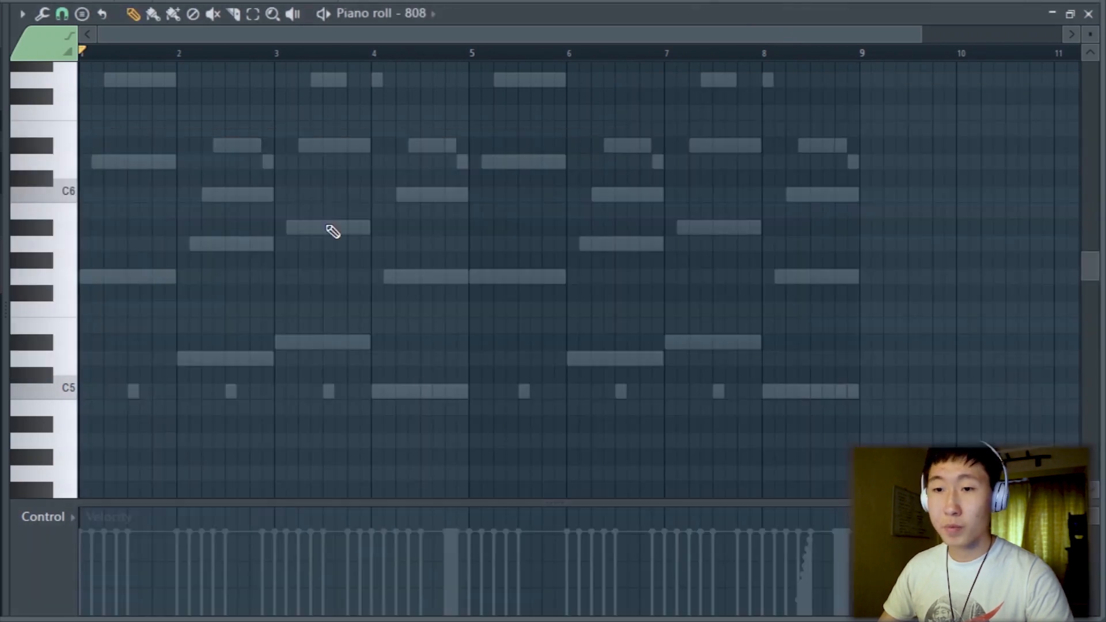
- Lay out the 808 pattern with a G5 note filling bar 1 and two back-to-back D5 notes ending bar 2
left_click(107, 280)
right_click(113, 279)
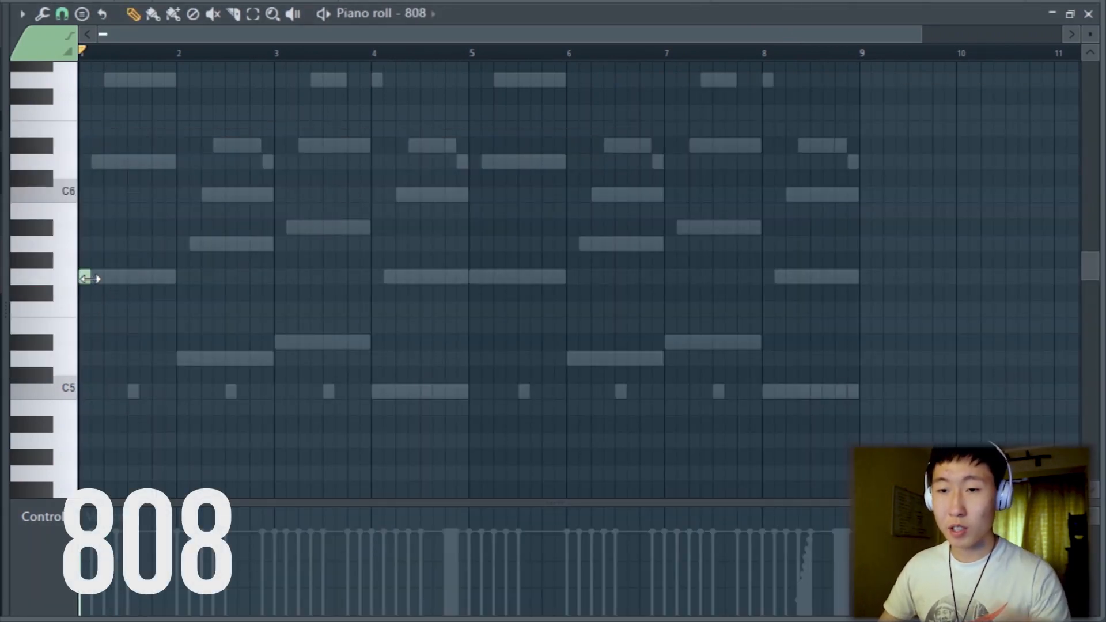
left_click_drag(90, 279, 130, 287)
left_click(174, 288)
mouse_move(228, 374)
left_mouse_down()
mouse_move(262, 355)
mouse_move(211, 364)
left_mouse_up()
scroll(205, 369, "up", 3)
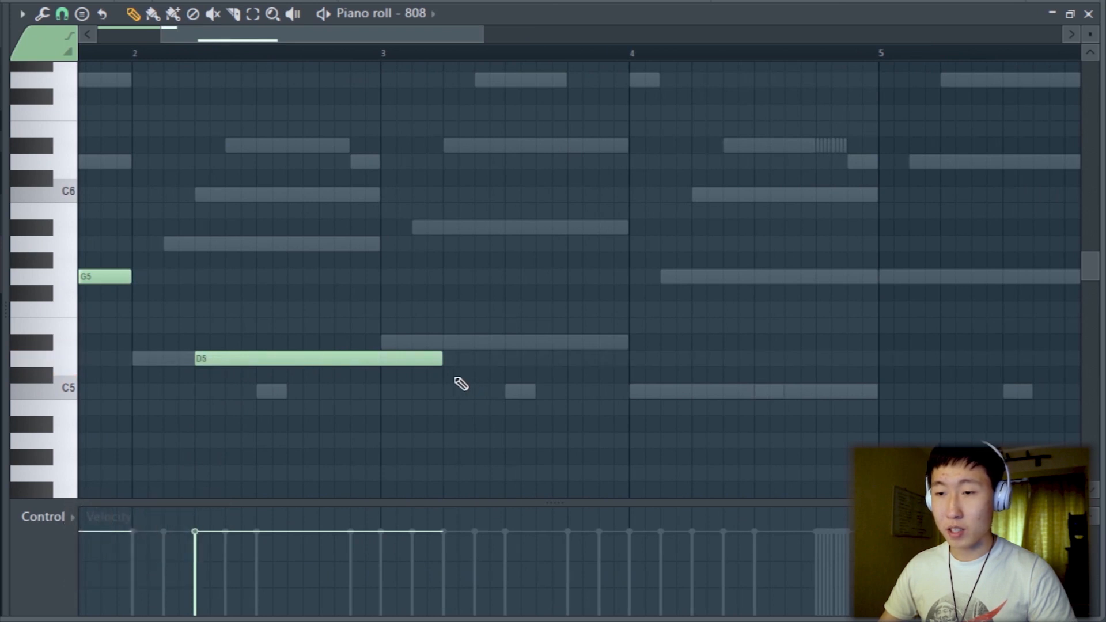
left_click_drag(441, 366, 340, 360)
- Add a D#5 note across bar 3 and copy the two D5 notes to the end of bar 4 at C5
left_click(383, 342)
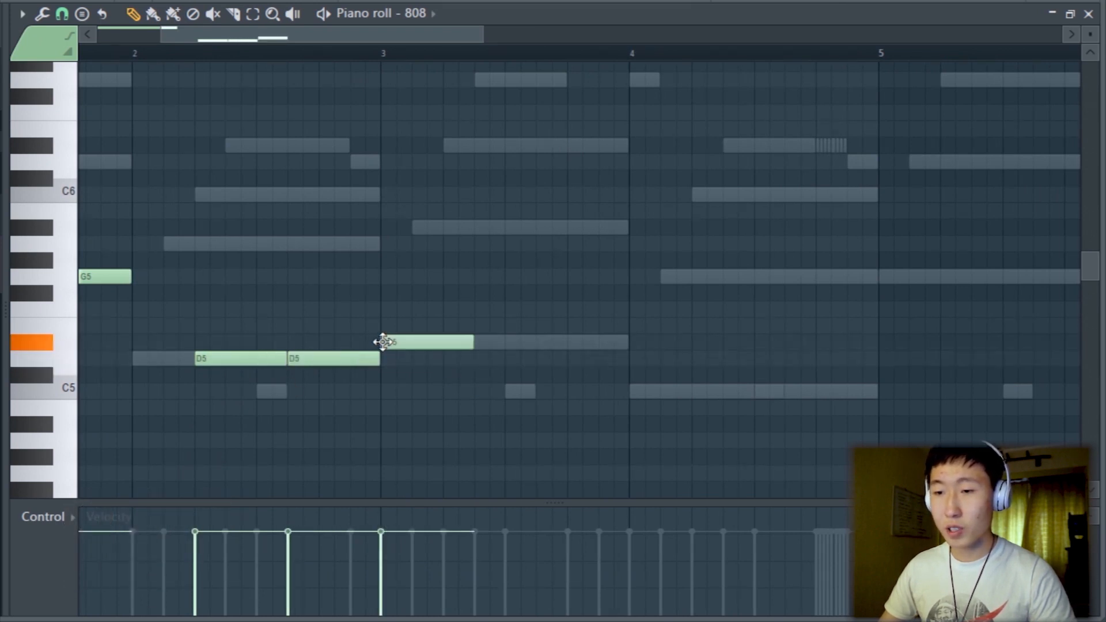
left_click_drag(470, 343, 629, 374)
left_click_drag(237, 336, 365, 390)
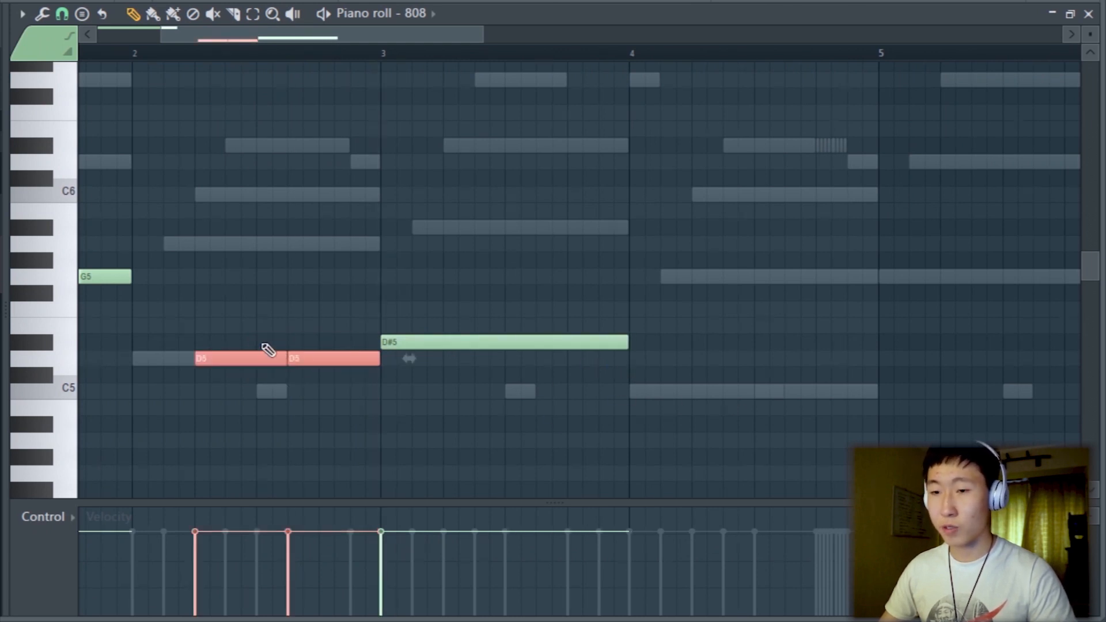
left_click_drag(247, 360, 737, 385)
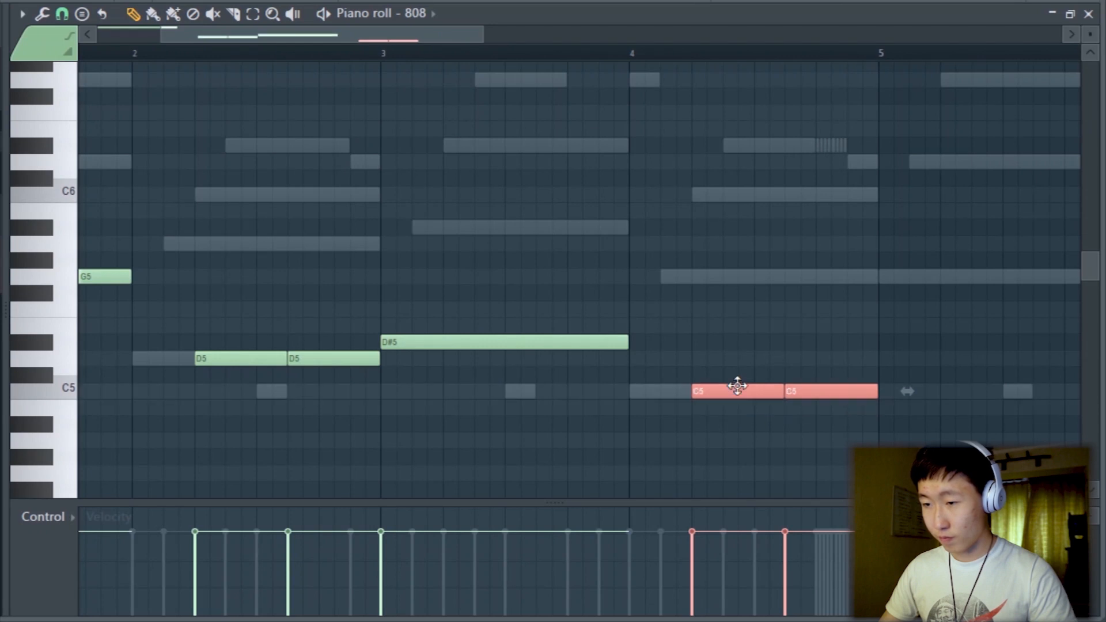
- Play back the four-bar 808 line and select all of its notes
scroll(737, 386, "down", 3, "ctrl")
key("space")
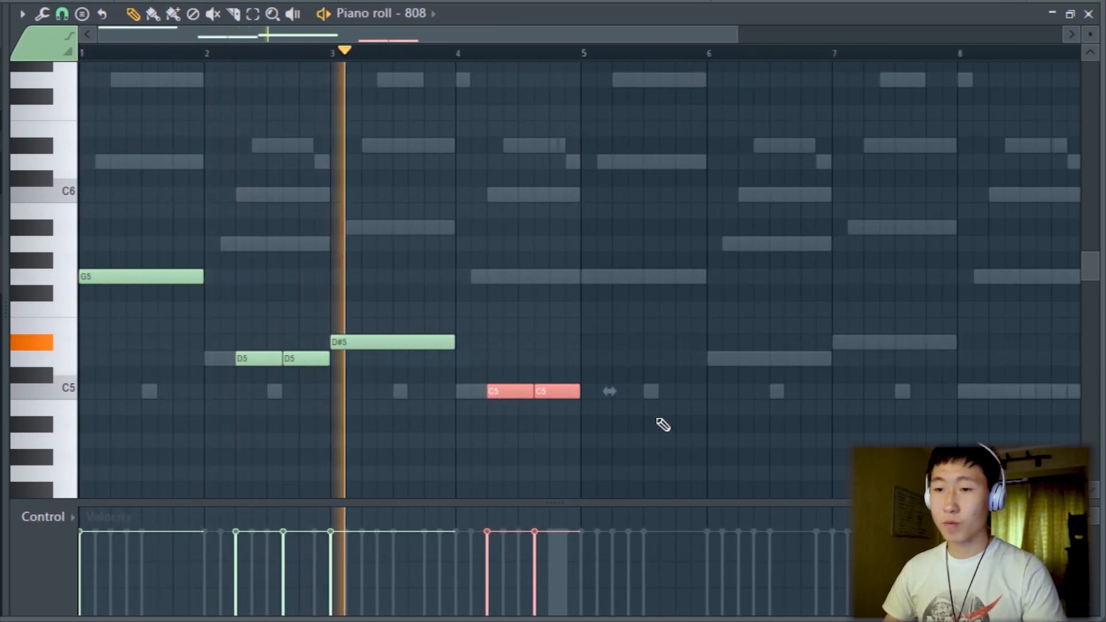
key("ctrl+a")
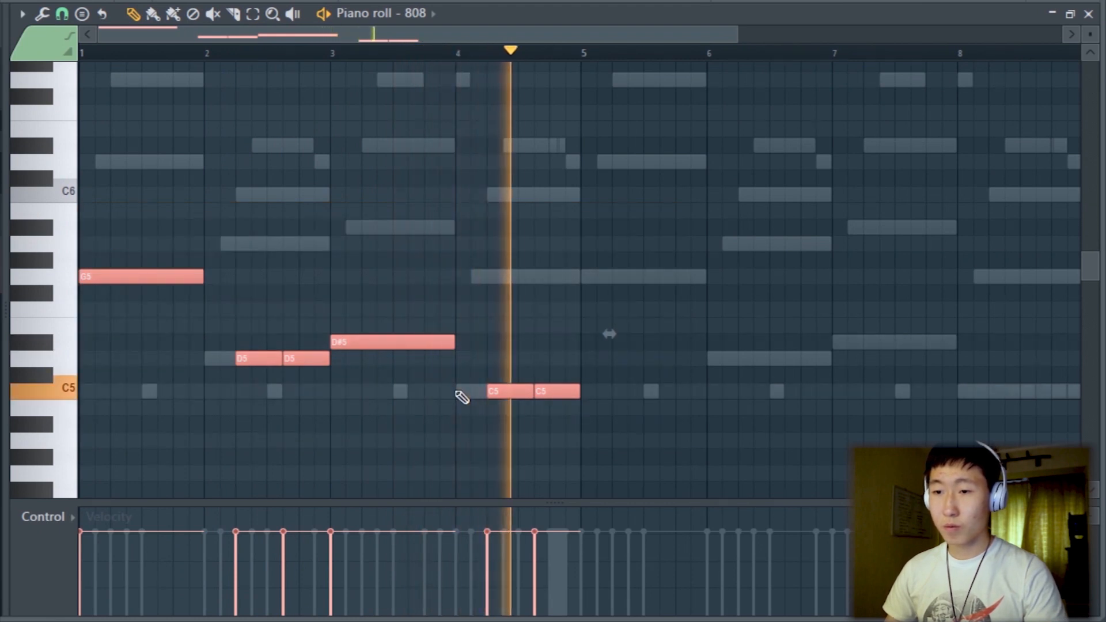
key("space")
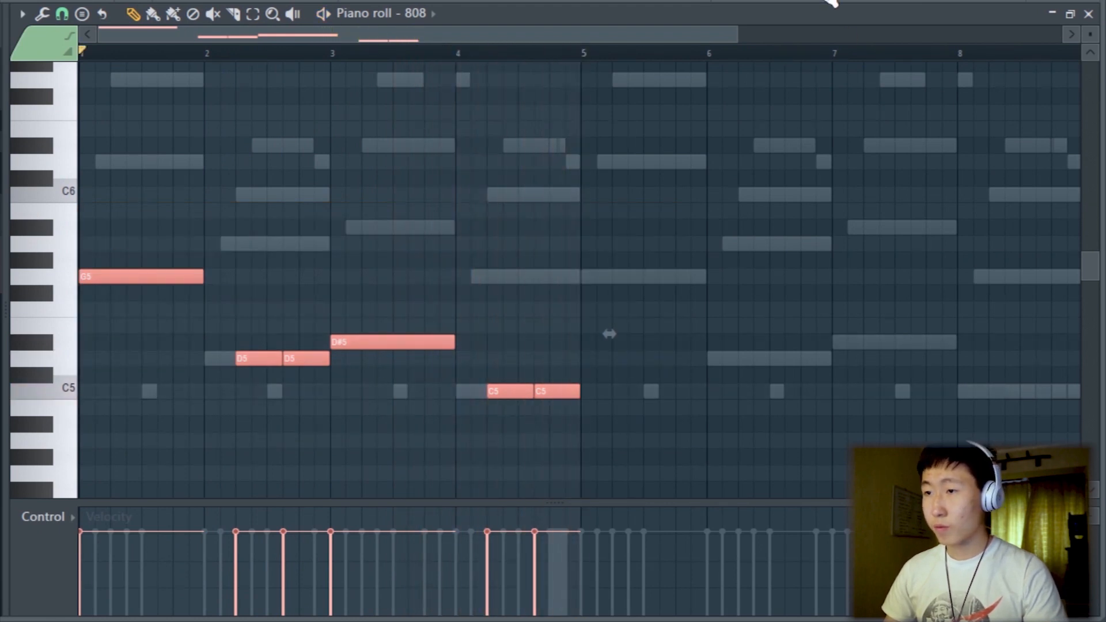
- In the Guitar track's Fruity parametric EQ 2, set a steep low cut on band 1 between 100 and 200 Hz while playing
key("F9")
left_click(196, 320)
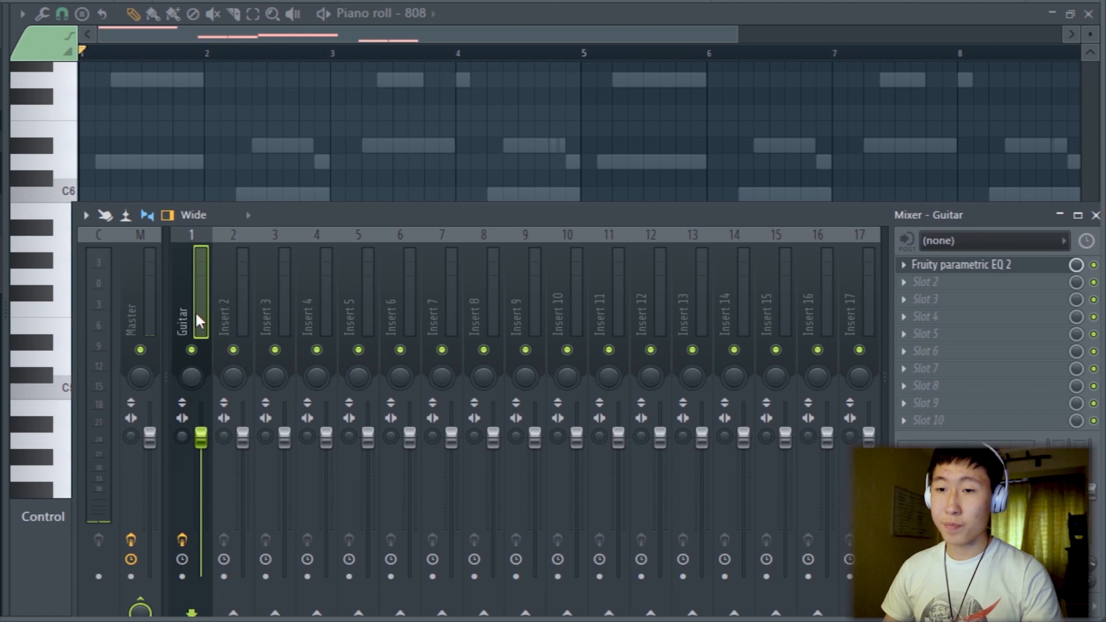
left_click(979, 266)
left_click_drag(230, 353, 271, 418)
left_click_drag(569, 250, 568, 240)
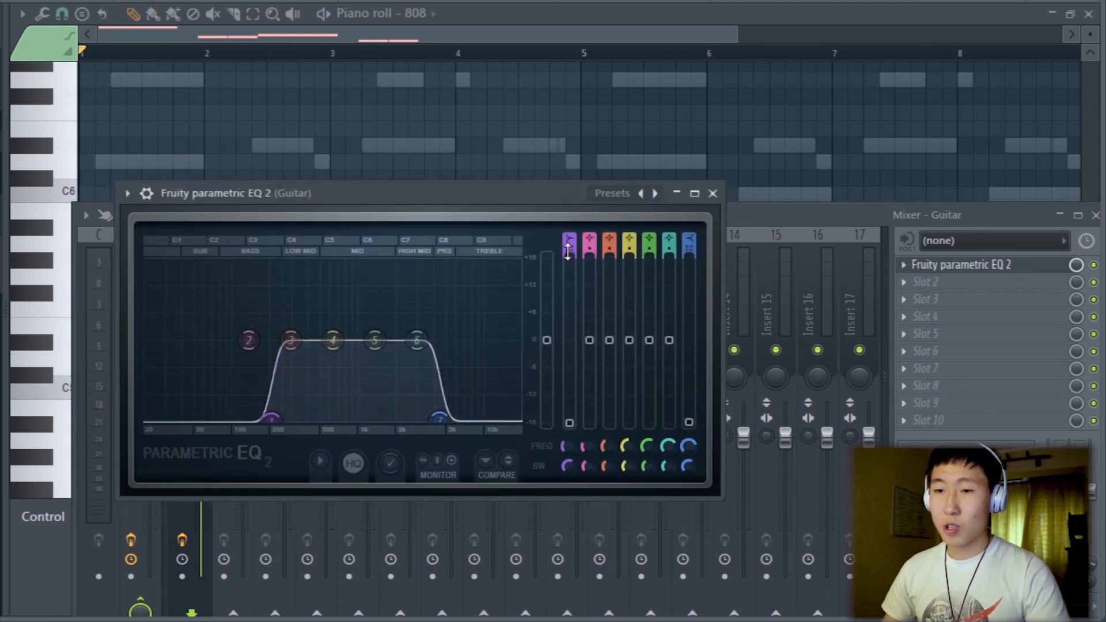
key("space")
left_click_drag(285, 411, 264, 425)
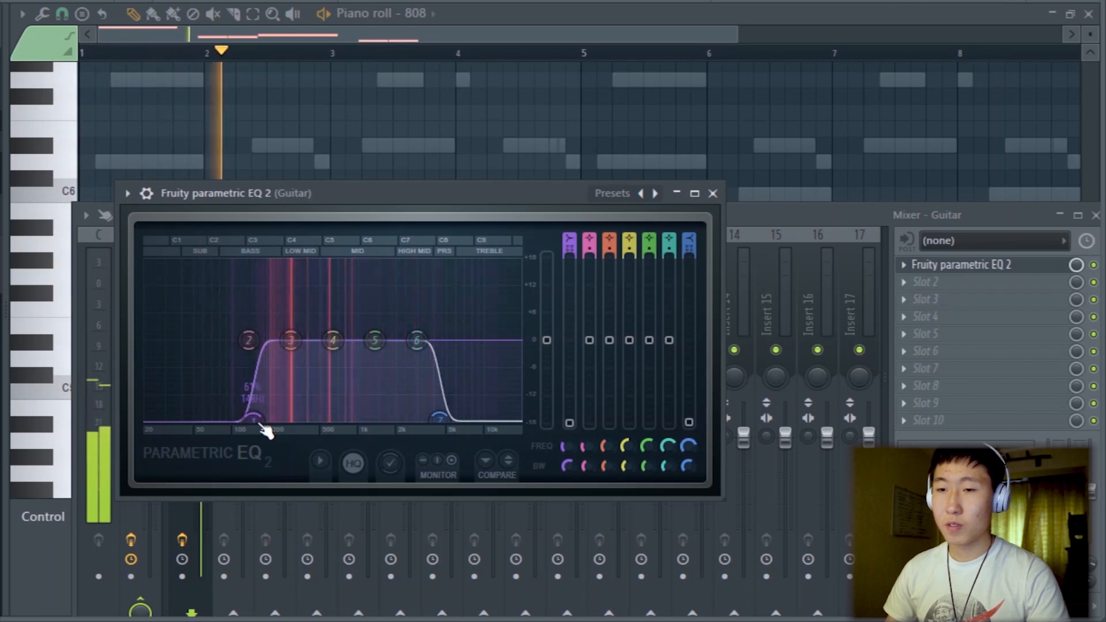
- Compare the guitar with its EQ bypassed and enabled, and reopen the EQ to review its low cut
left_click(1094, 265)
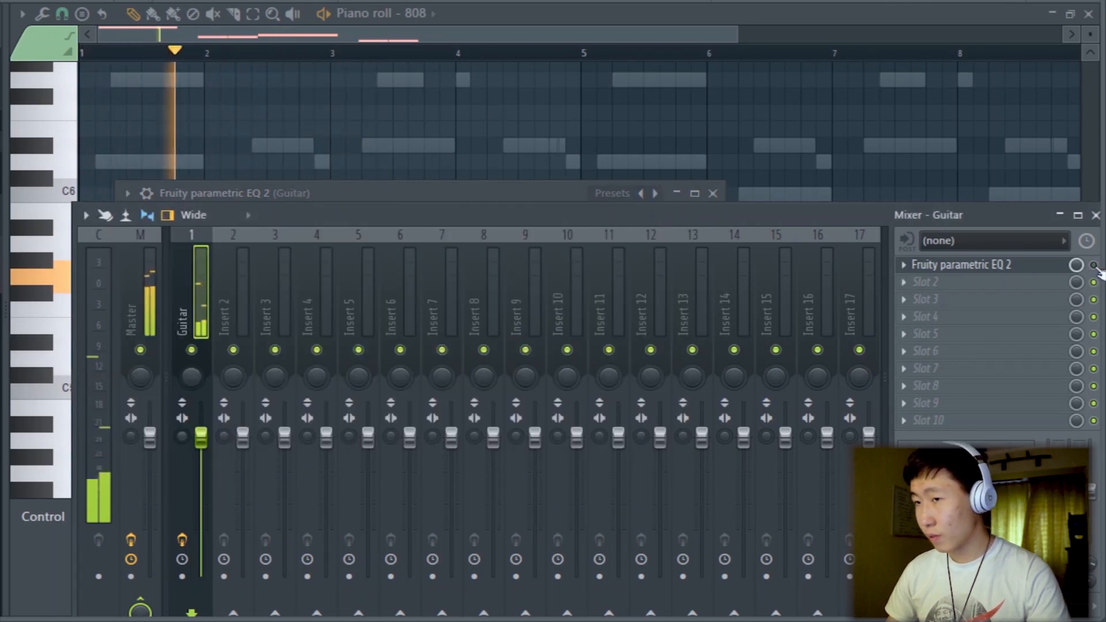
key("space")
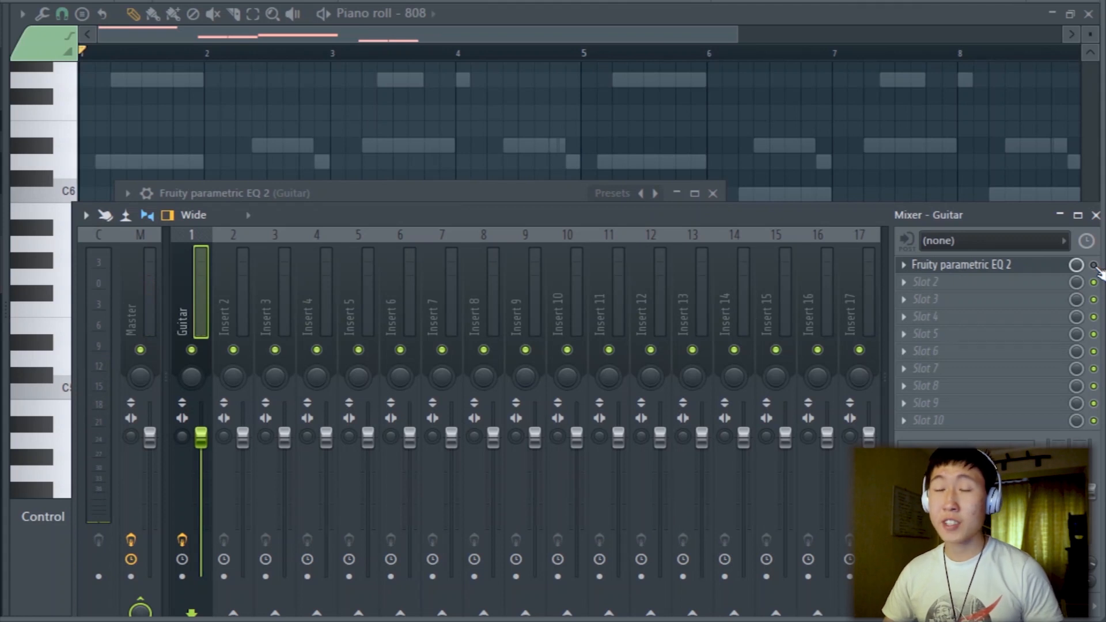
key("space")
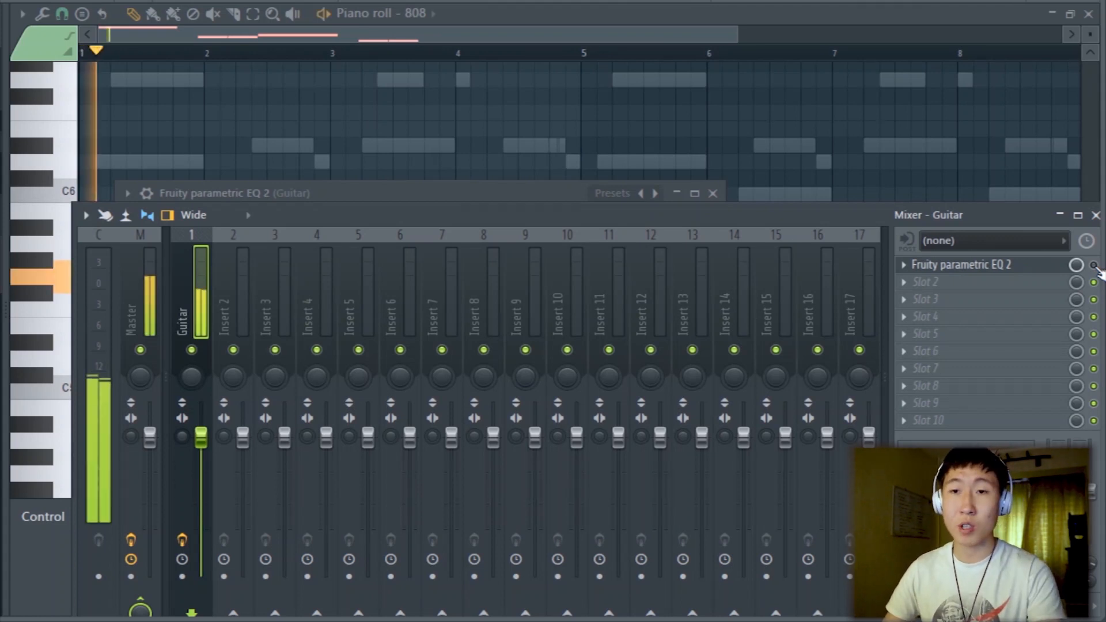
key("space")
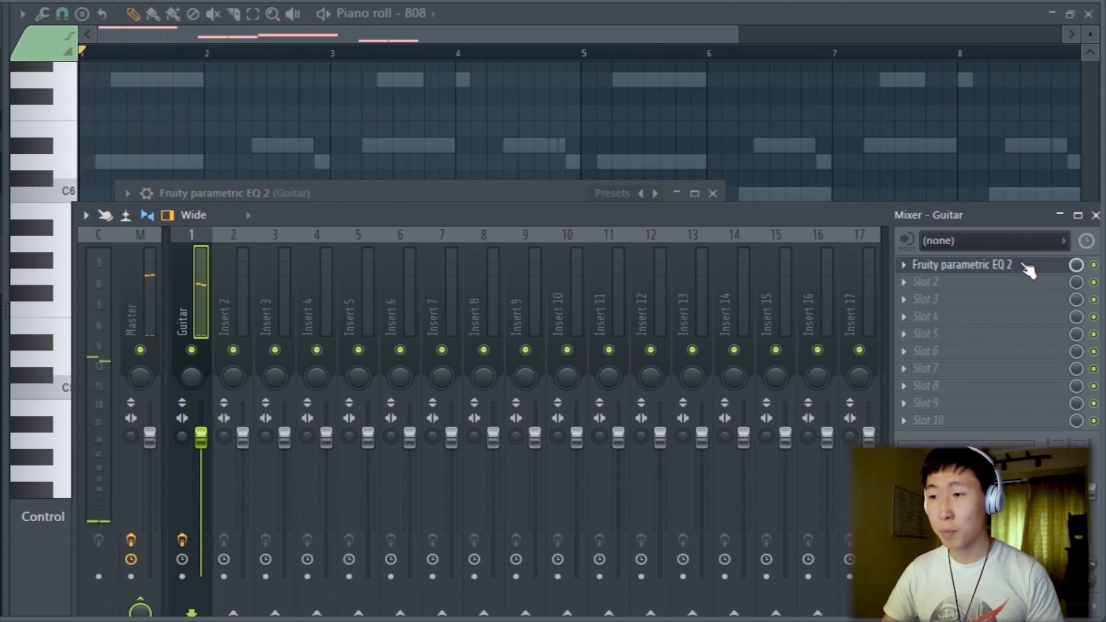
left_click(1031, 271)
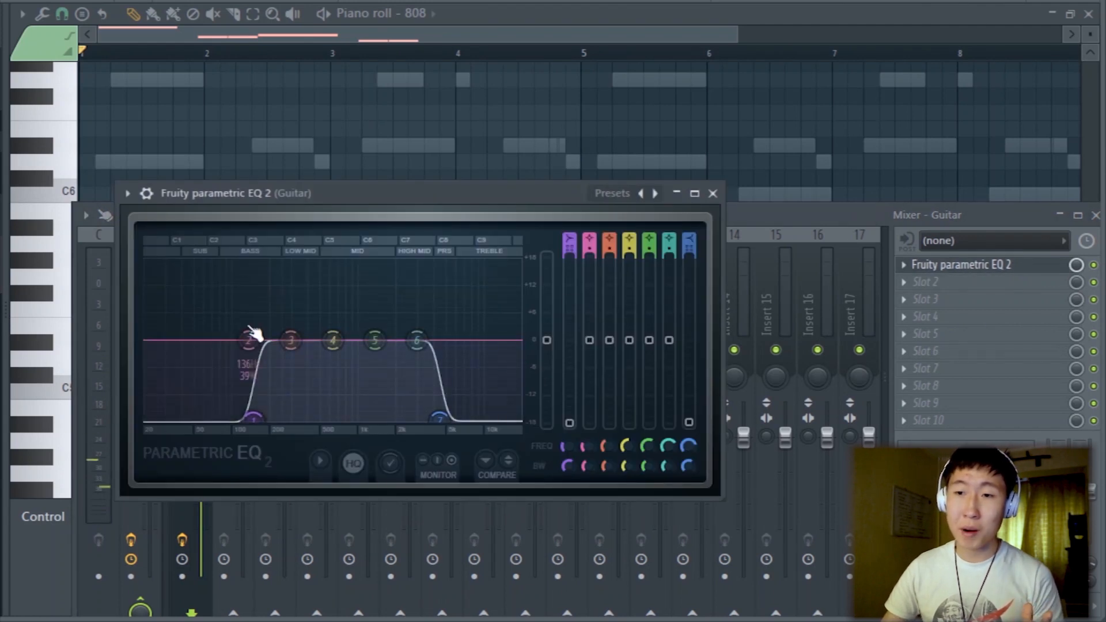
left_click_drag(289, 186, 605, 149)
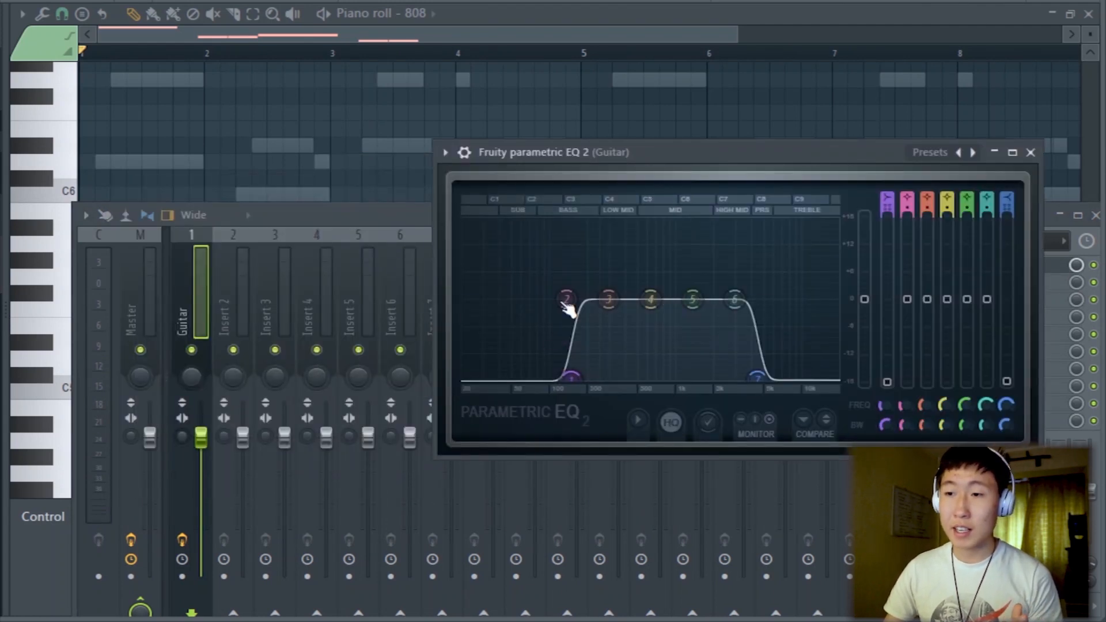
- Return to the 808 piano roll and copy the selected four-bar bassline to bars 5 to 8 during playback
left_click(526, 31)
key("space")
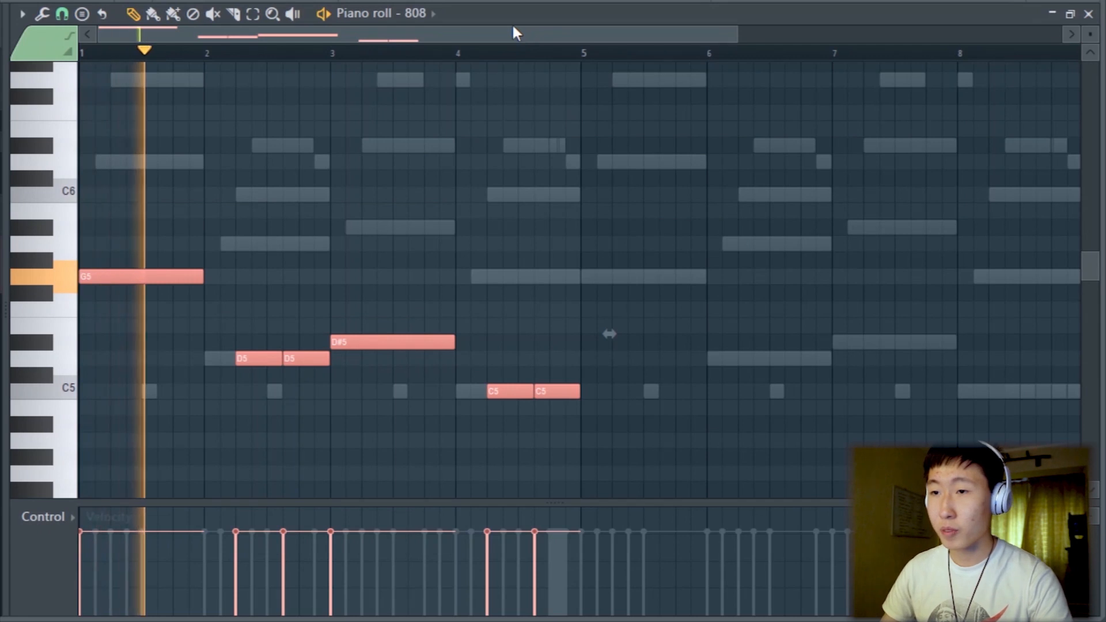
left_click(431, 20)
left_click(428, 20)
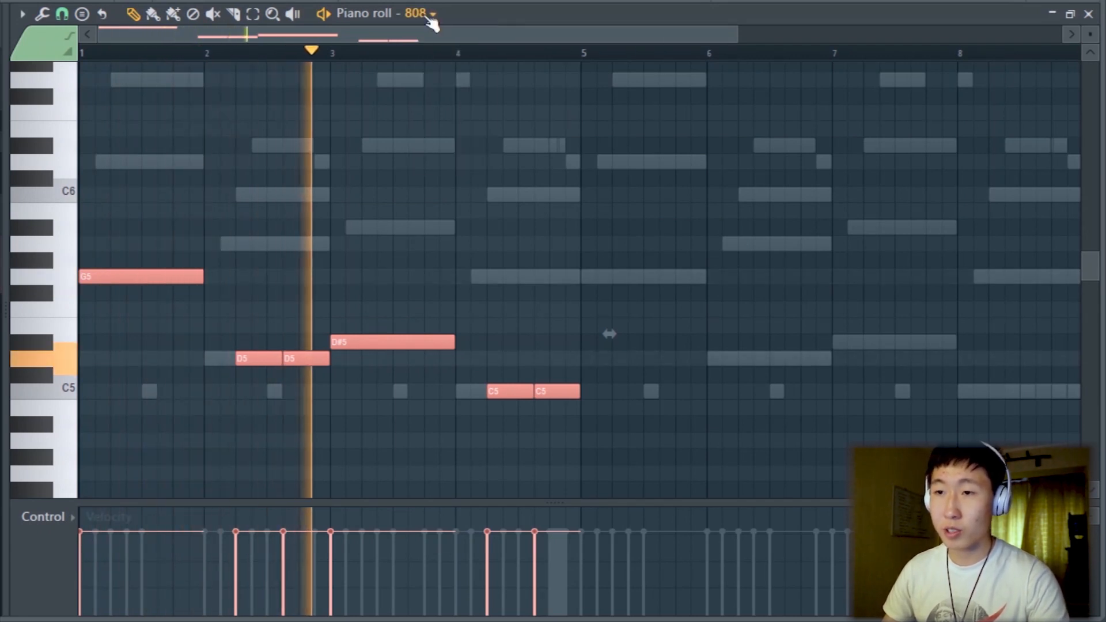
left_click(425, 16)
left_click(423, 15)
mouse_move(133, 278)
left_mouse_down()
mouse_move(661, 301)
mouse_move(642, 296)
left_mouse_up()
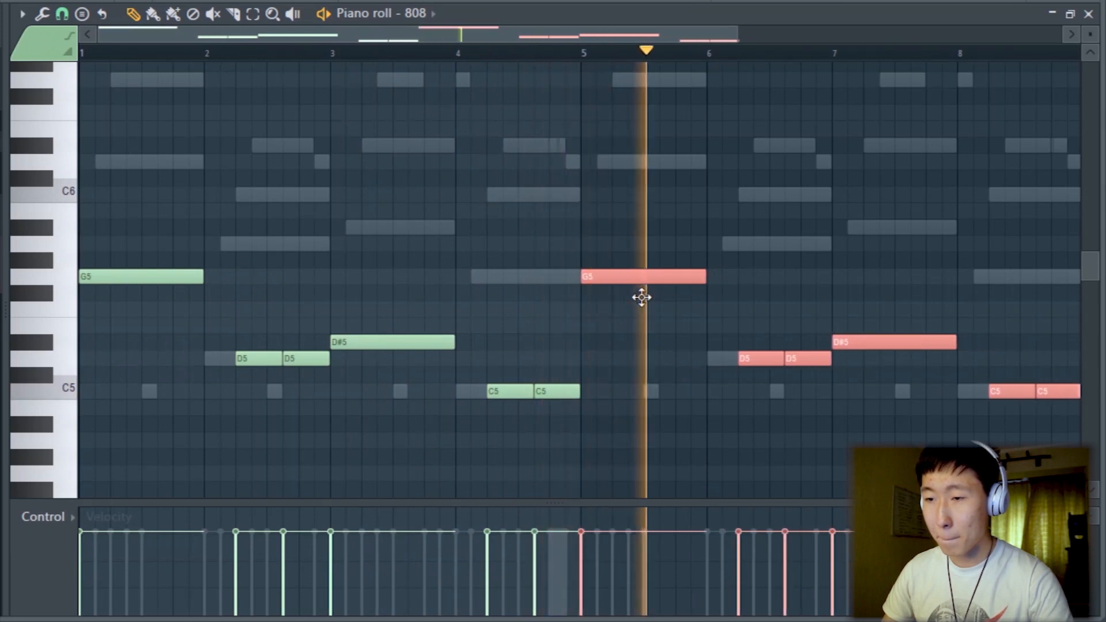
key("space")
- Draw three consecutive kick notes on G5 in bar 1, with the last one ending at bar 2
scroll(602, 306, "up", 4)
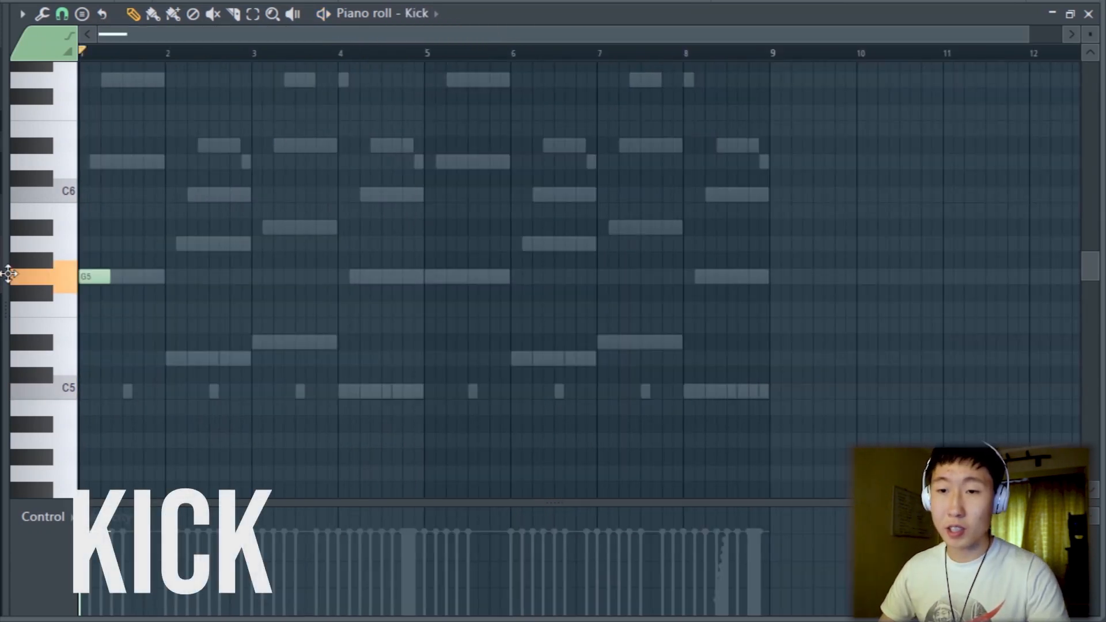
scroll(137, 331, "up", 3)
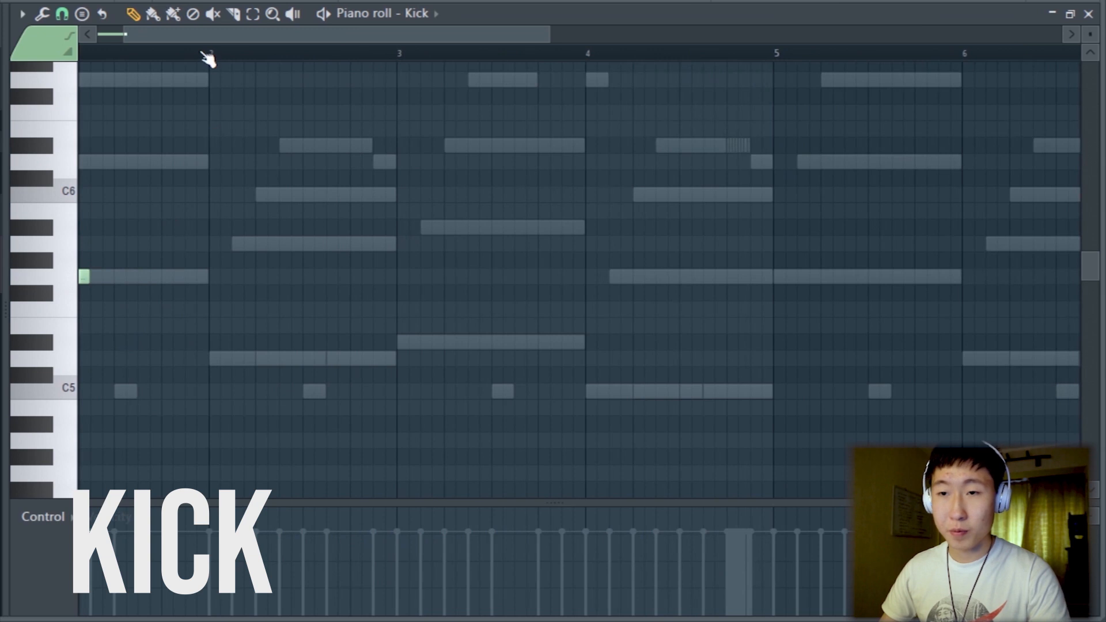
left_click_drag(205, 36, 164, 36)
left_click(191, 280)
left_click_drag(191, 281, 153, 282)
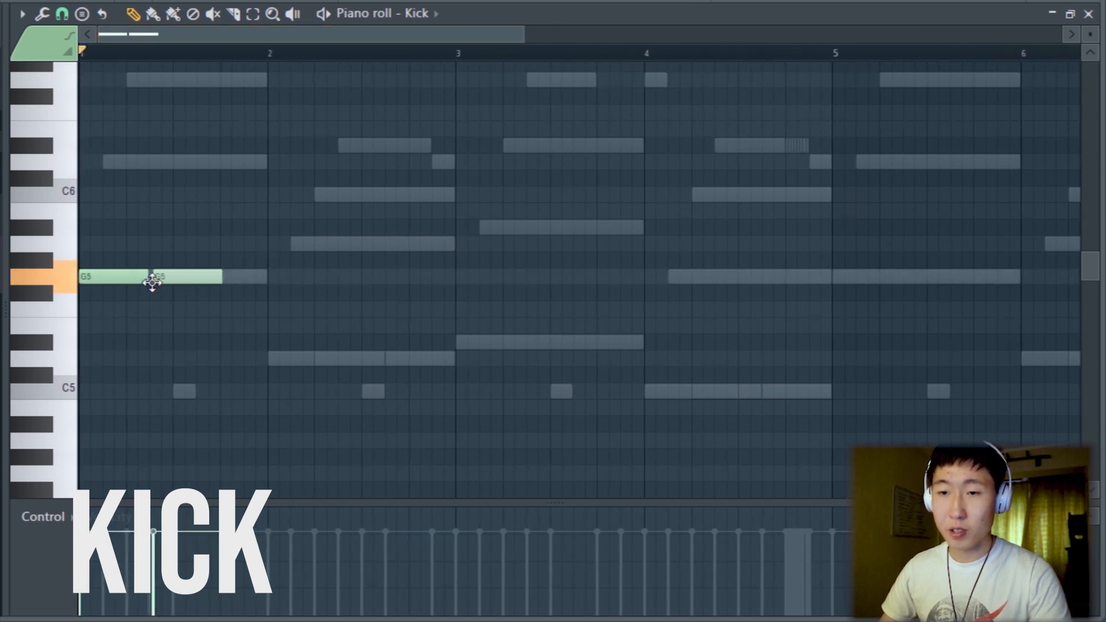
left_click(235, 274)
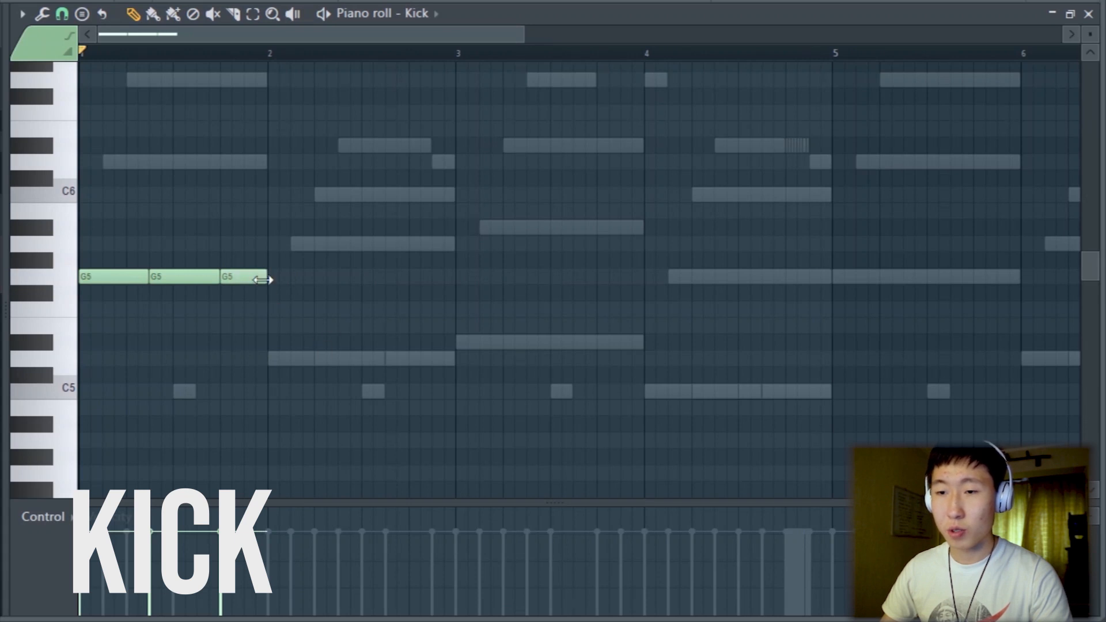
- Copy two of the kick notes to the end of bar 2 and duplicate the two-bar pattern into bars 3 and 4
left_click_drag(120, 275, 346, 353)
left_click_drag(601, 413, 345, 277)
left_click_drag(568, 316, 102, 230)
key("ctrl+b")
scroll(467, 313, "down", 2)
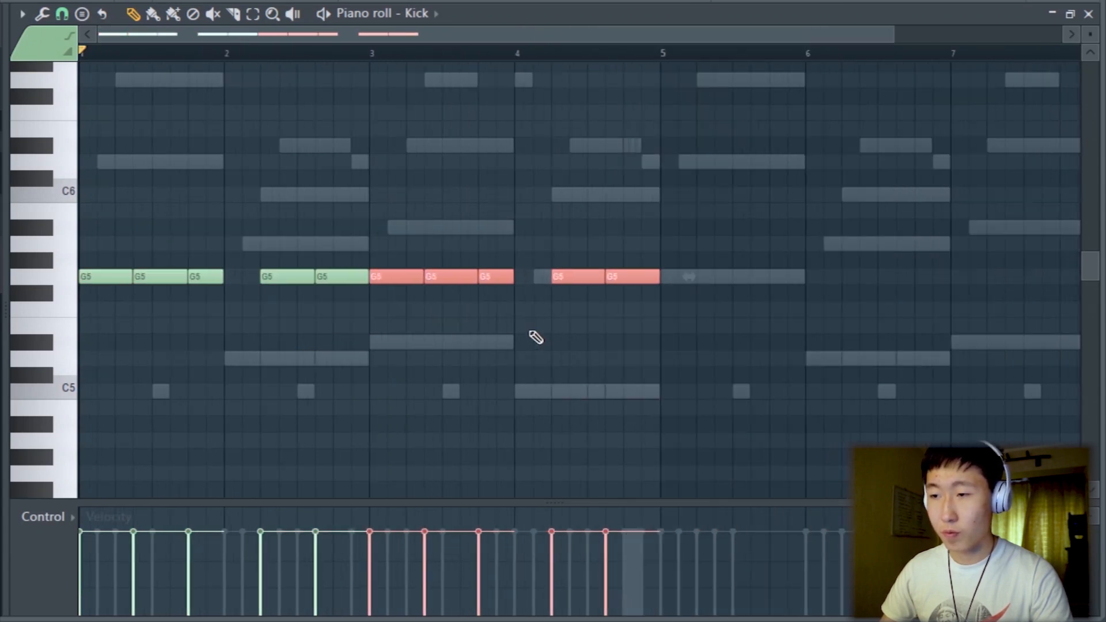
- Duplicate the four-bar kick pattern into bars 5 to 8, delete surplus kicks in bars 1, 3 and 5, and play it
left_click_drag(662, 346, 81, 173)
key("ctrl+b")
right_click(135, 277)
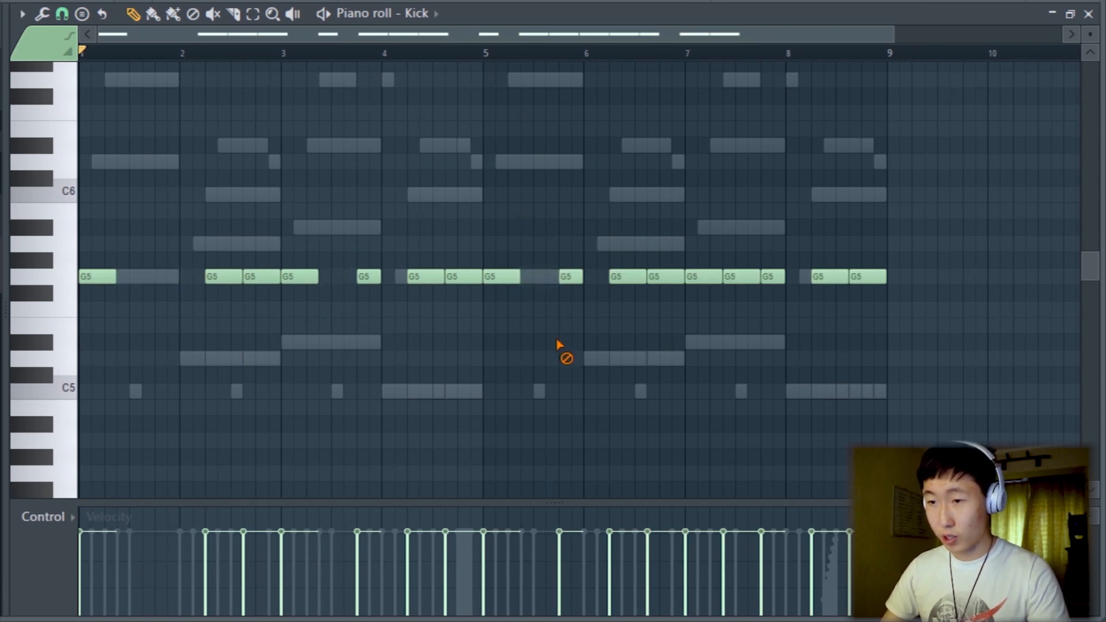
key("space")
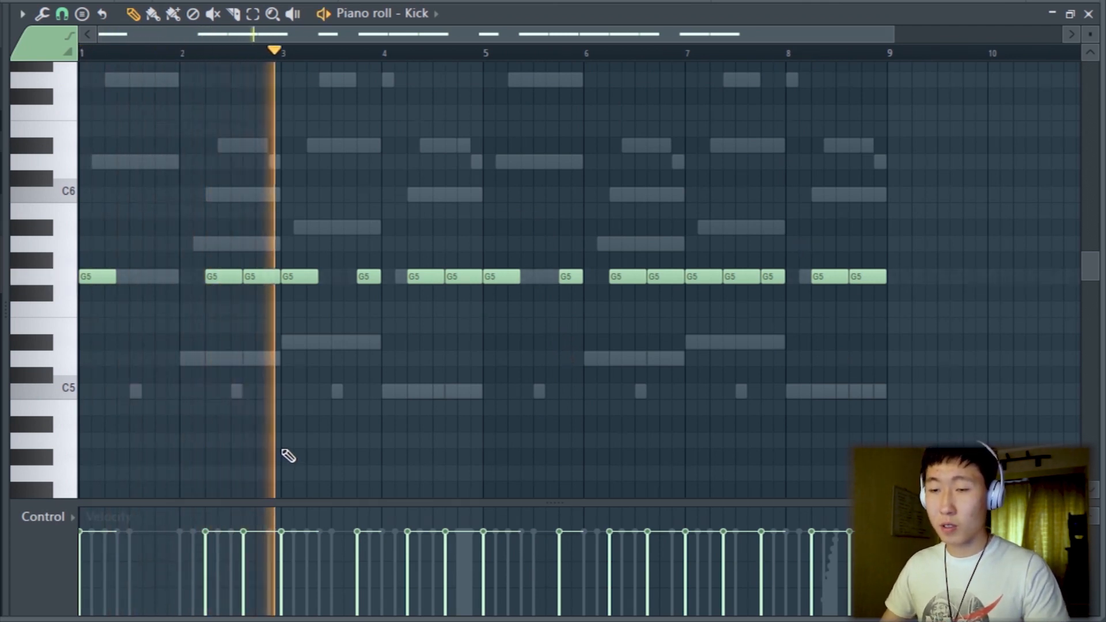
- Transpose all the kick notes from G5 to C5
key("ctrl+a")
key("shift+Up")
key("shift+Up")
key("shift+Up")
key("shift+Up")
key("shift+Up")
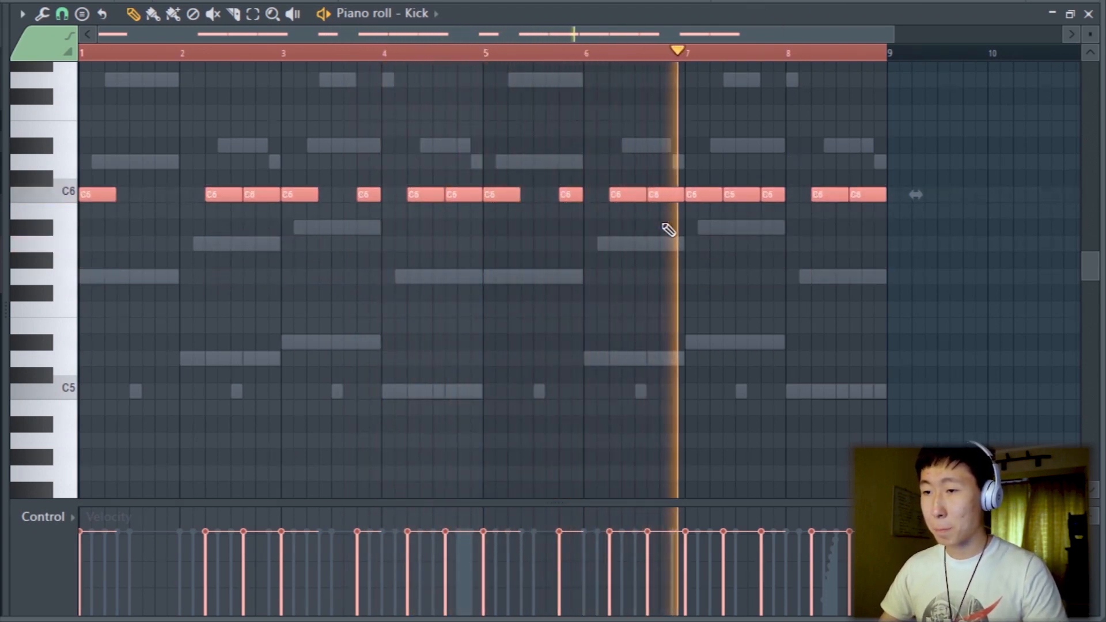
key("ctrl+Down")
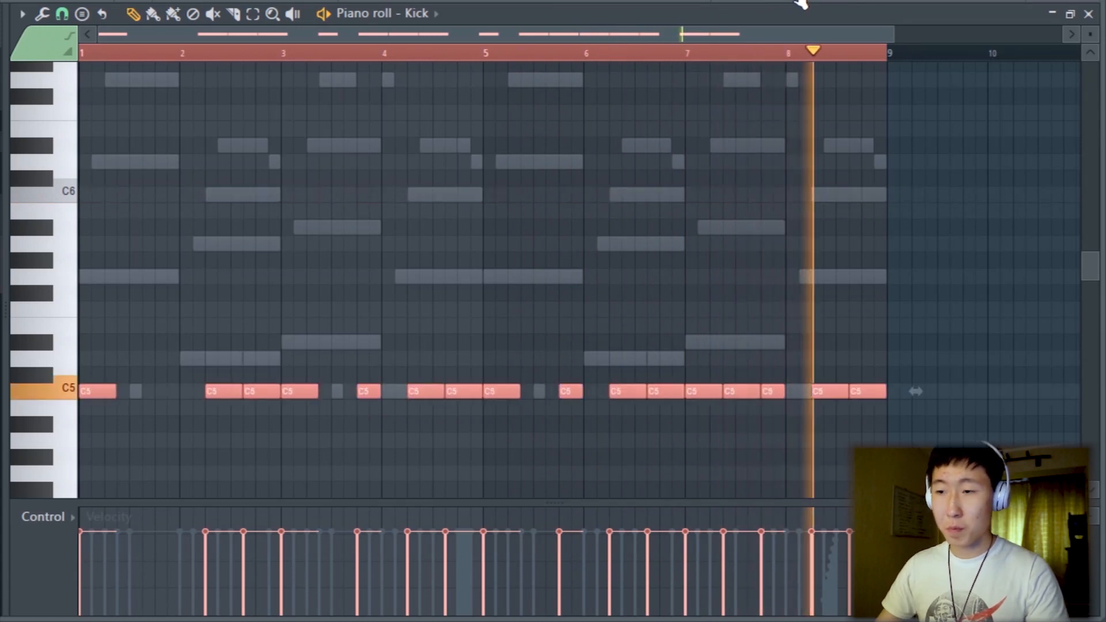
- Stop playback and route the Kick channel to mixer track 2
key("F9")
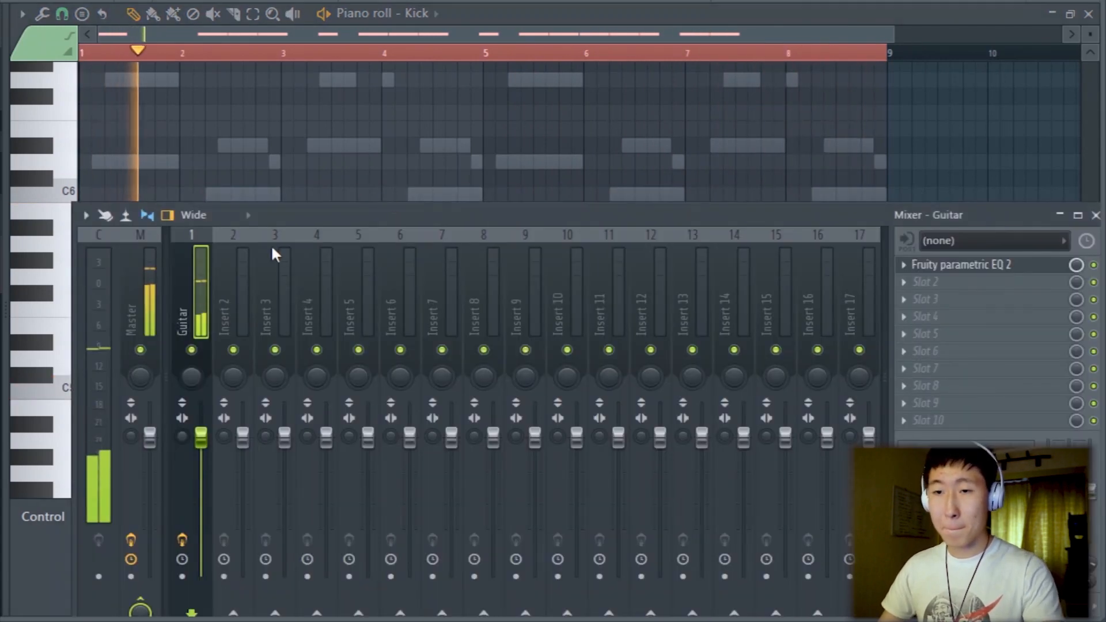
left_click_drag(386, 222, 658, 169)
key("space")
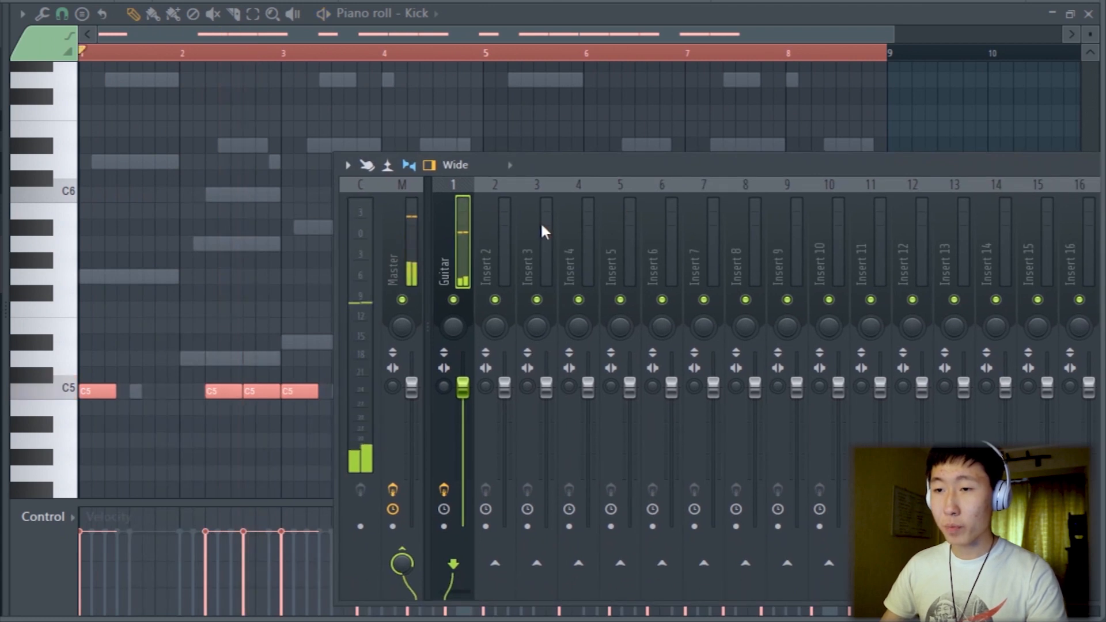
right_click(495, 242)
mouse_move(662, 257)
left_click(768, 260)
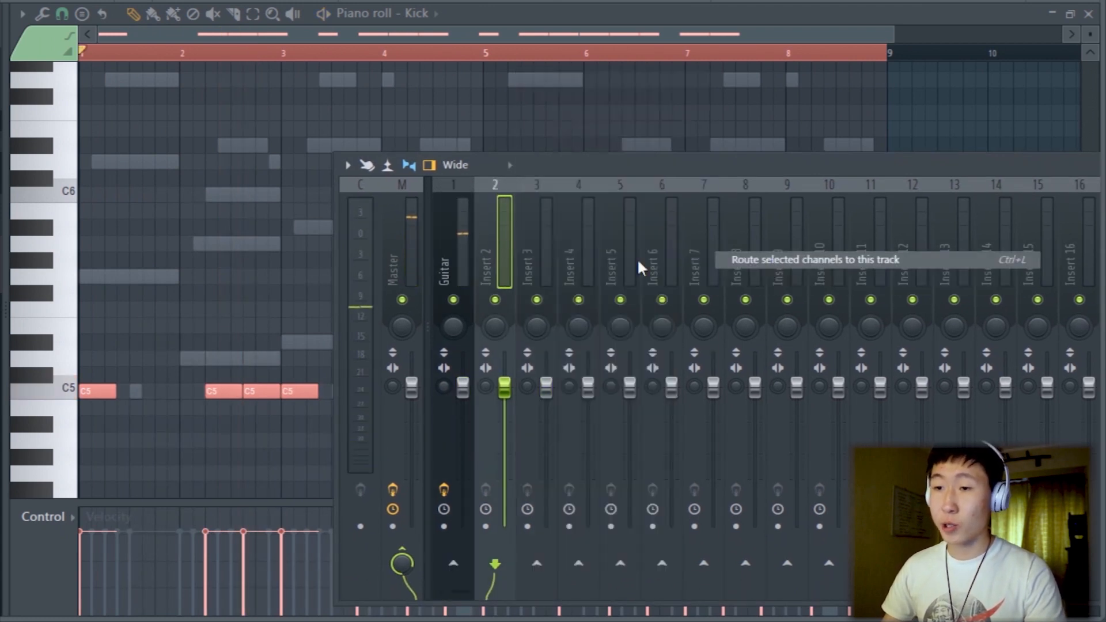
- Check the channel rack, route the 808 channel to mixer track 3, and play the beat to hear the levels
key("F6")
left_click_drag(624, 148, 1007, 108)
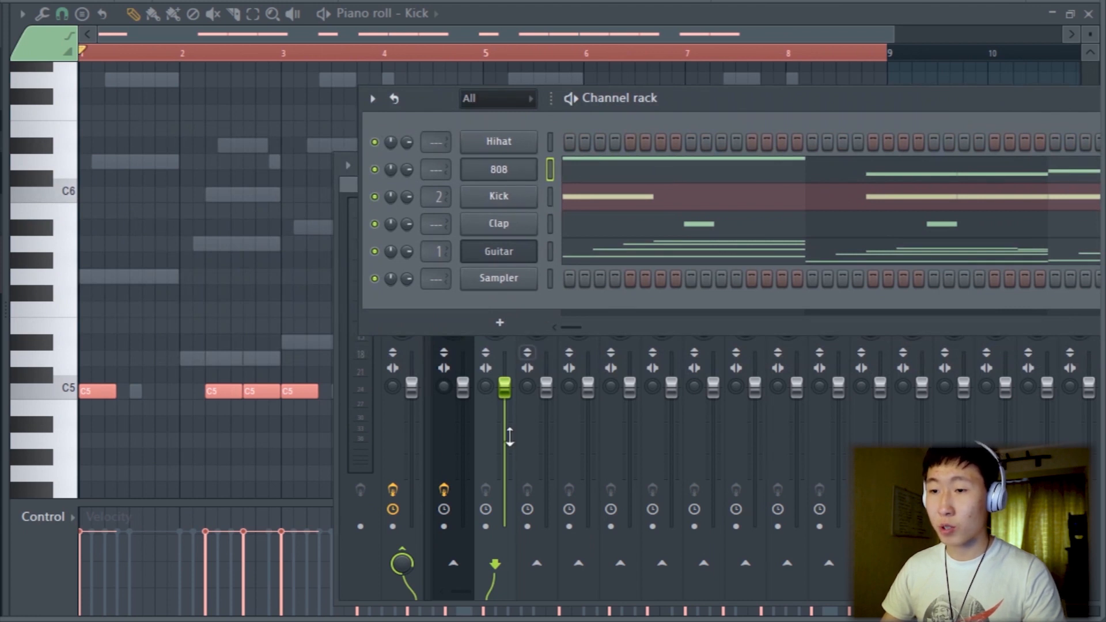
left_click(482, 452)
right_click(542, 320)
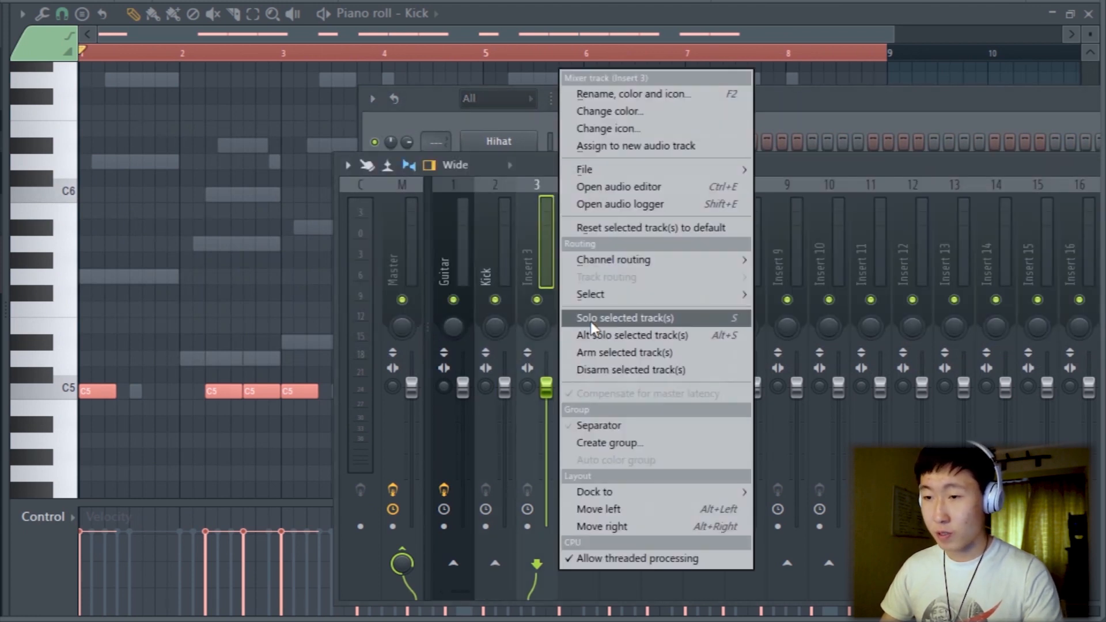
mouse_move(662, 260)
left_click(786, 260)
key("space")
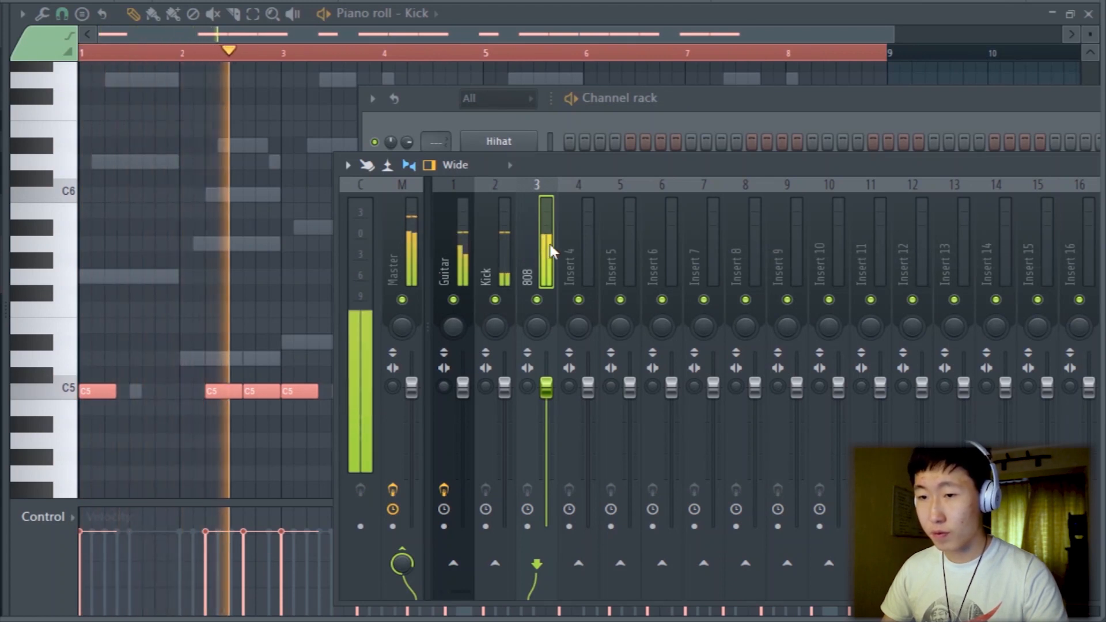
- Stop playback, open the 808 channel's sample settings and raise the boost in its precomputed effects
left_click_drag(611, 168, 423, 173)
key("space")
key("F6")
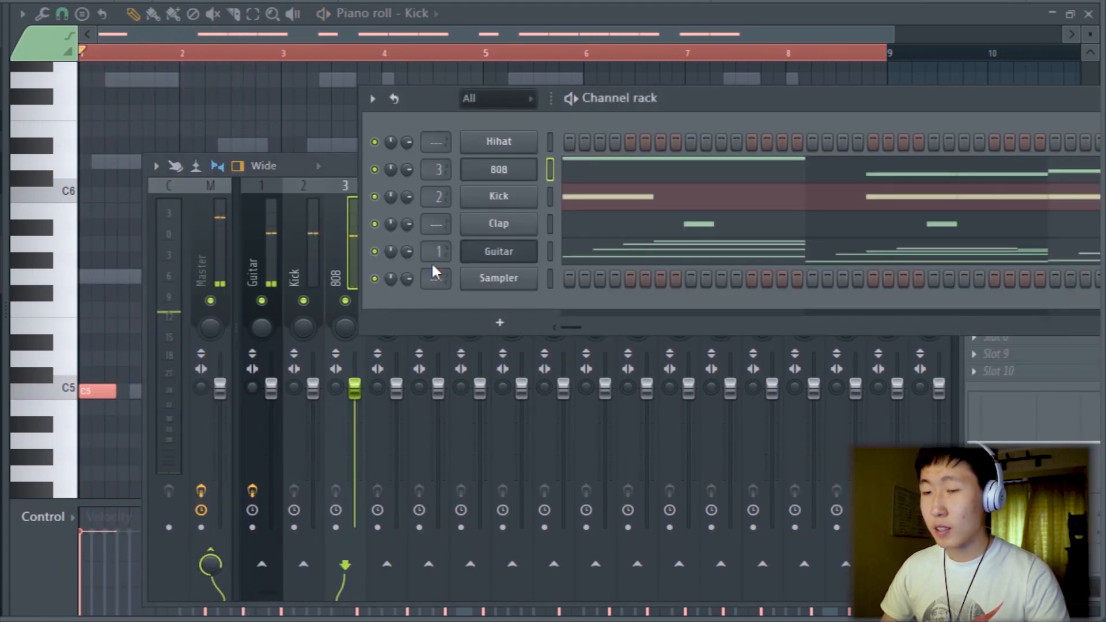
left_click(511, 176)
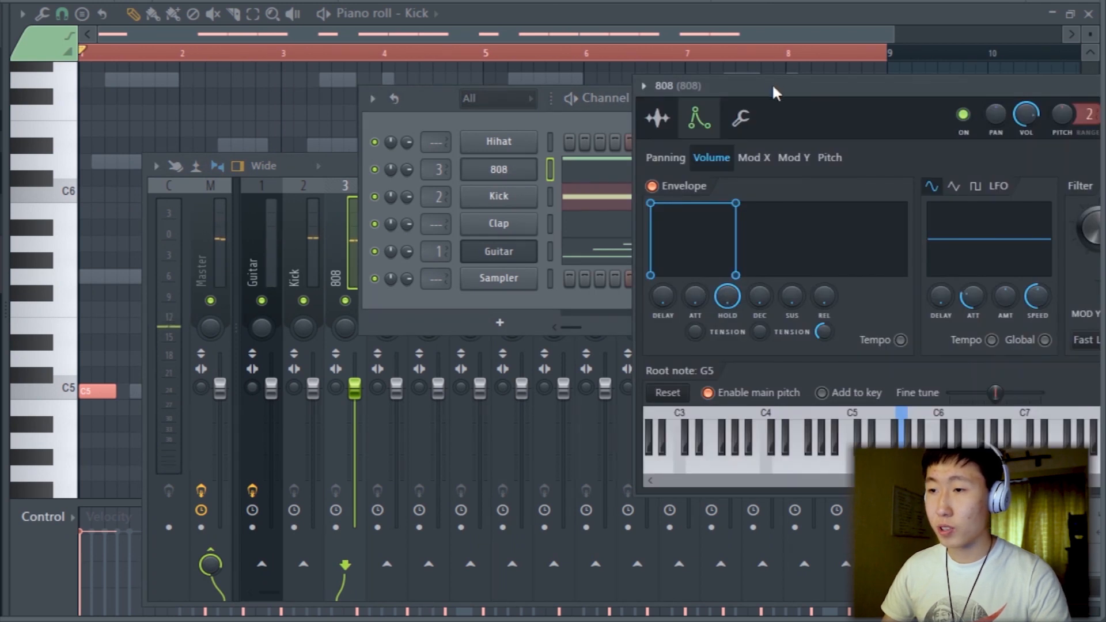
left_click_drag(775, 93, 409, 99)
left_click(292, 122)
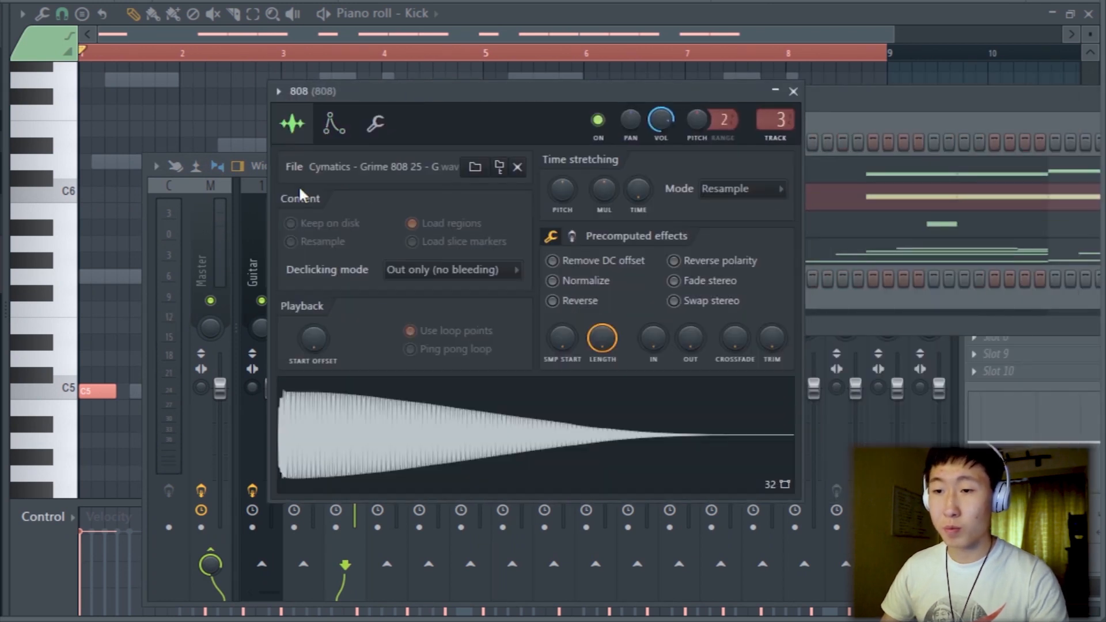
left_click(574, 237)
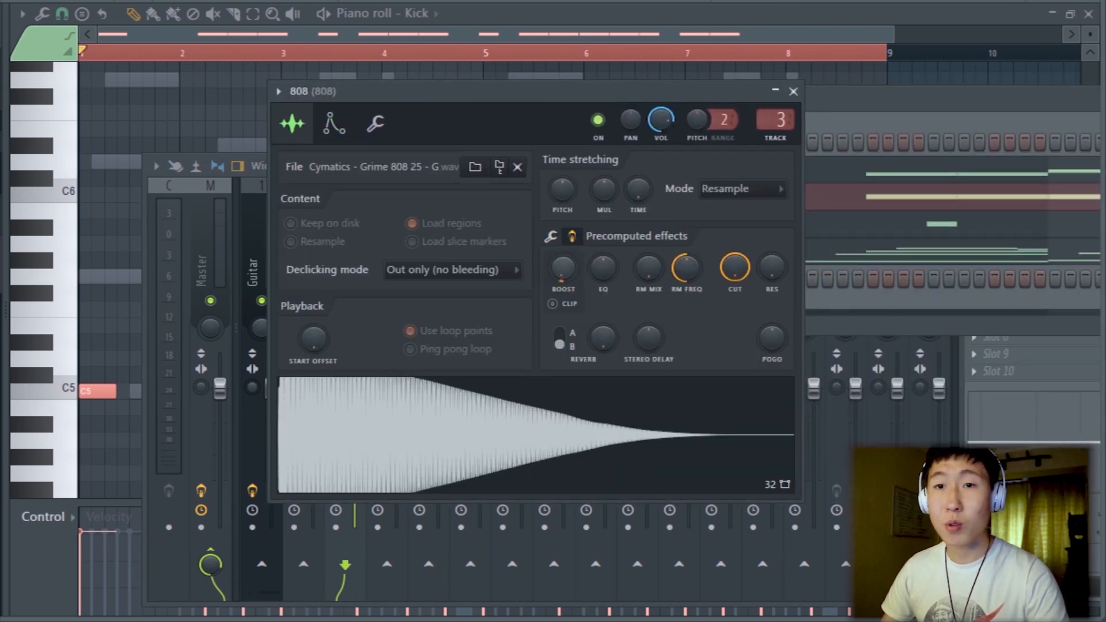
- Play the beat in short passes to hear the boosted 808 and check its level in the mixer
left_click_drag(544, 138, 561, 240)
key("space")
key("space")
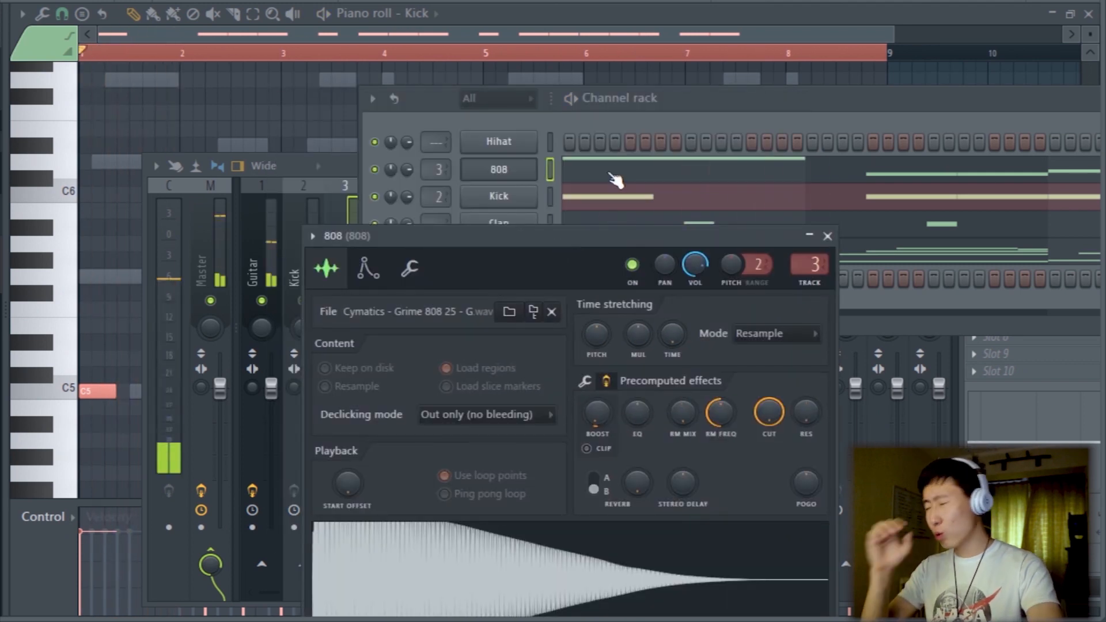
key("space")
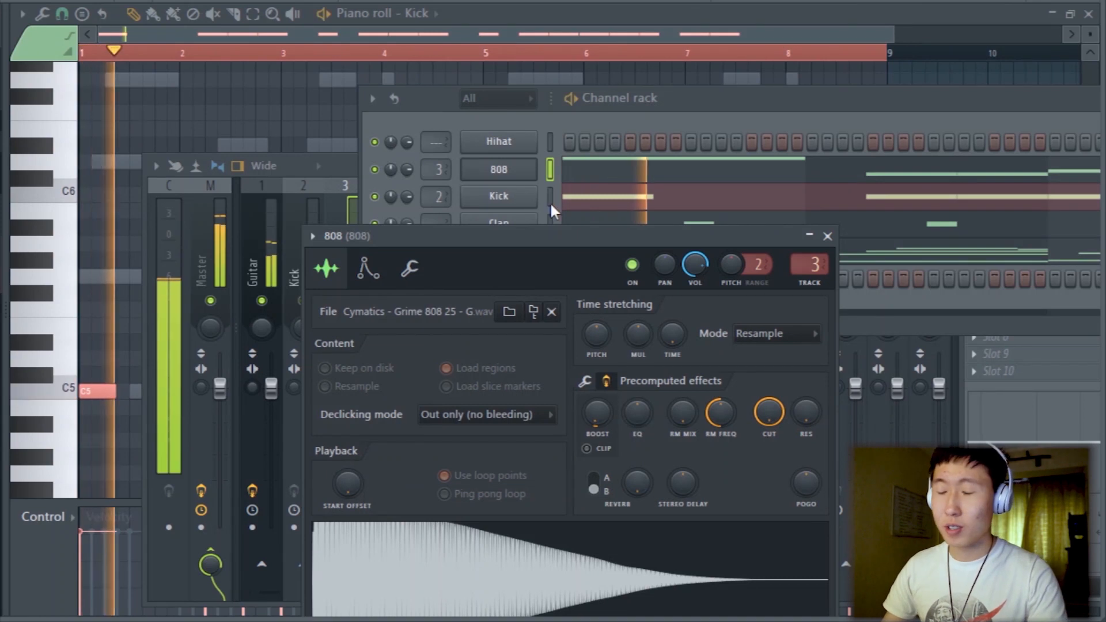
key("space")
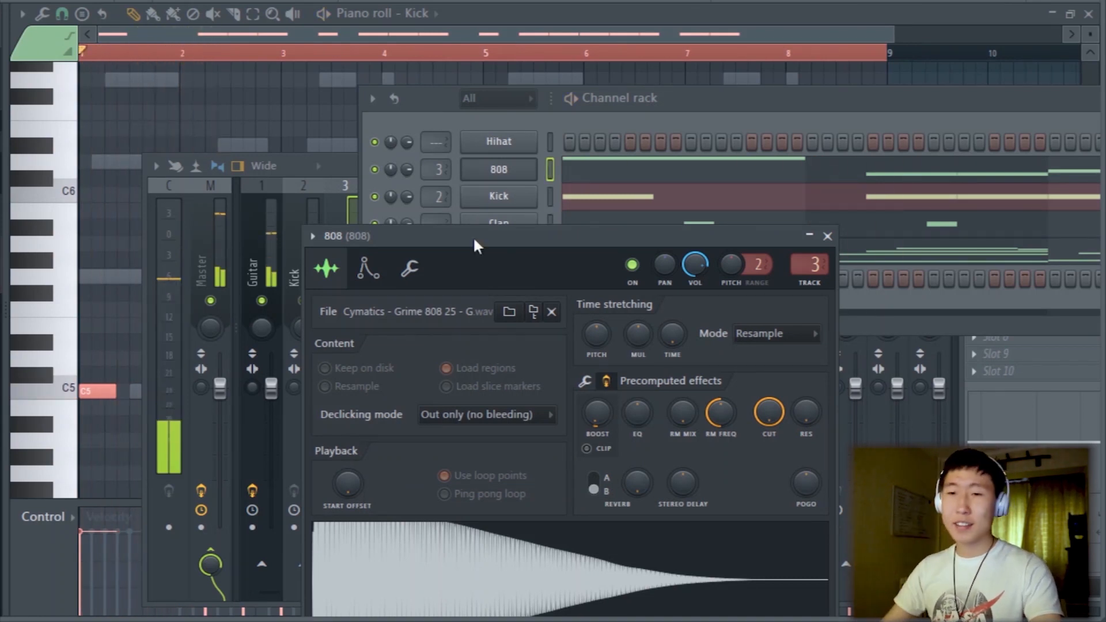
left_click(340, 166)
key("space")
- Stop playback and load Fruity Soft Clipper in slot 1 of the Kick mixer track
left_click(303, 254)
key("space")
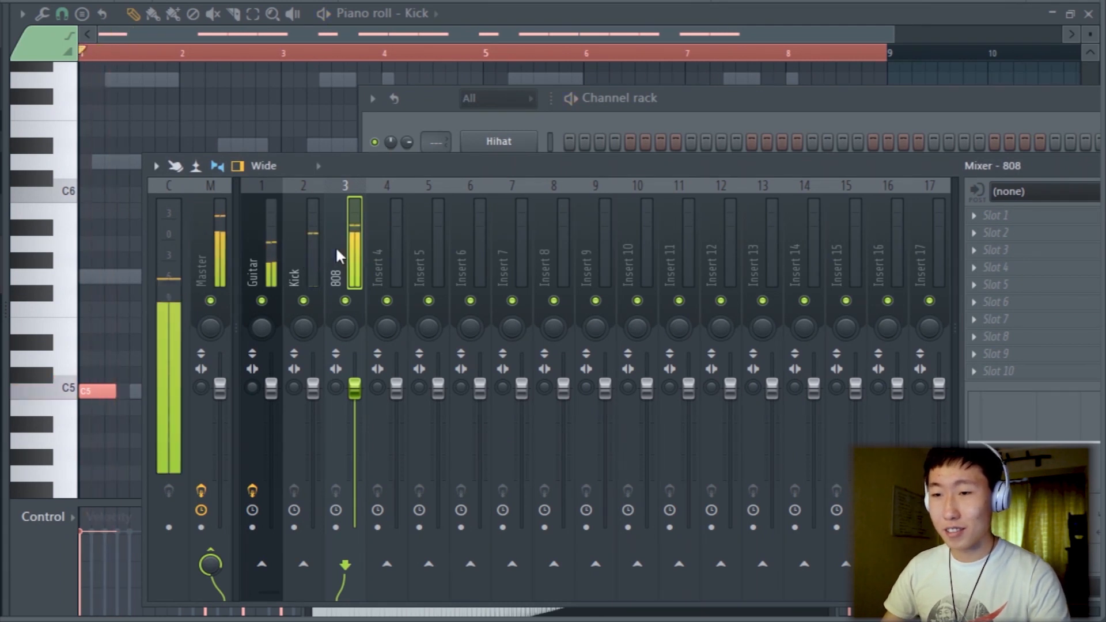
left_click(980, 218)
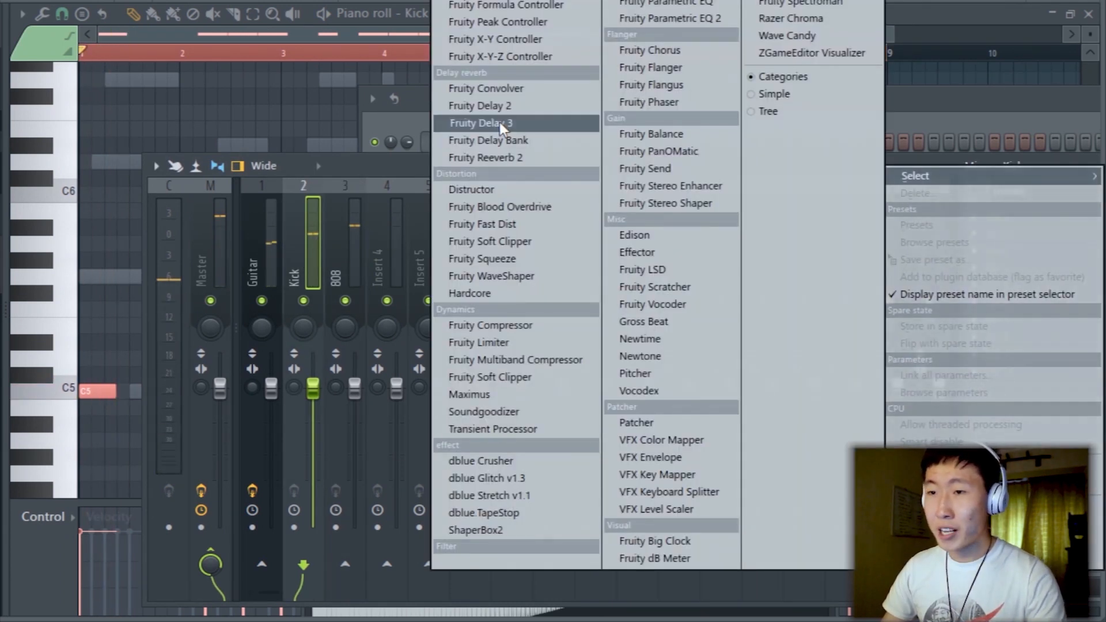
left_click(501, 242)
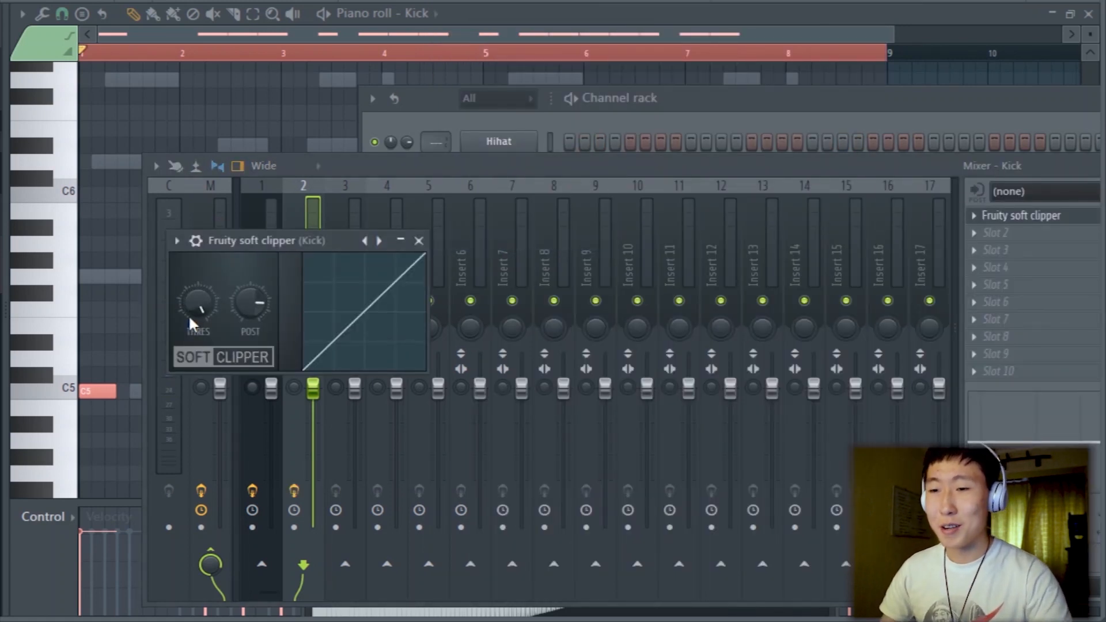
- Raise the volume in the Kick channel's levels adjustment settings while the beat plays
key("F6")
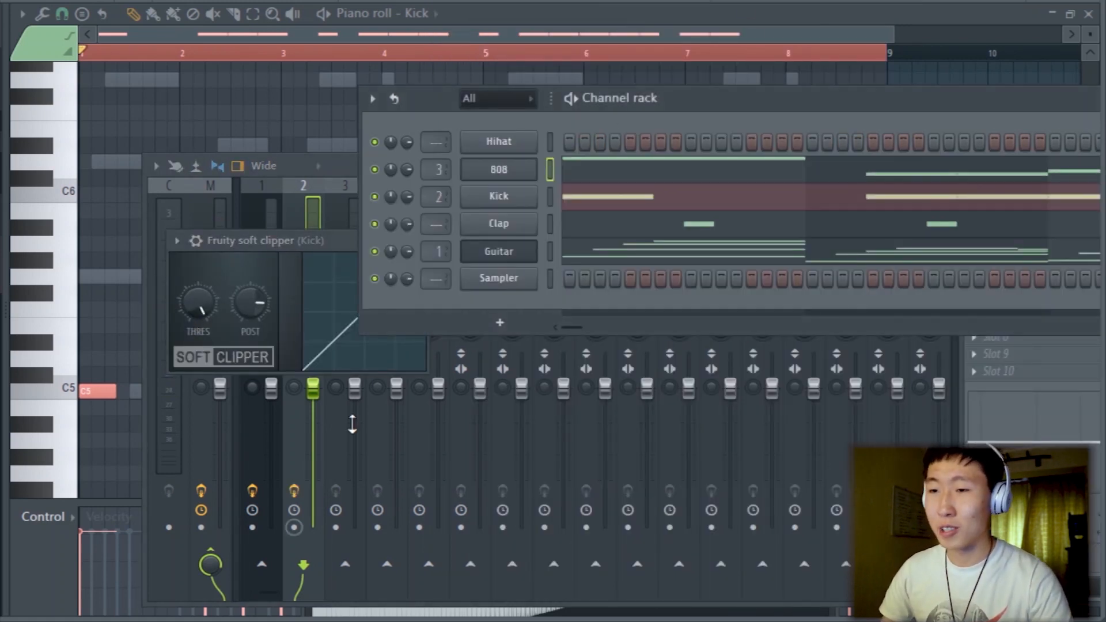
left_click(495, 199)
left_click_drag(242, 131, 818, 125)
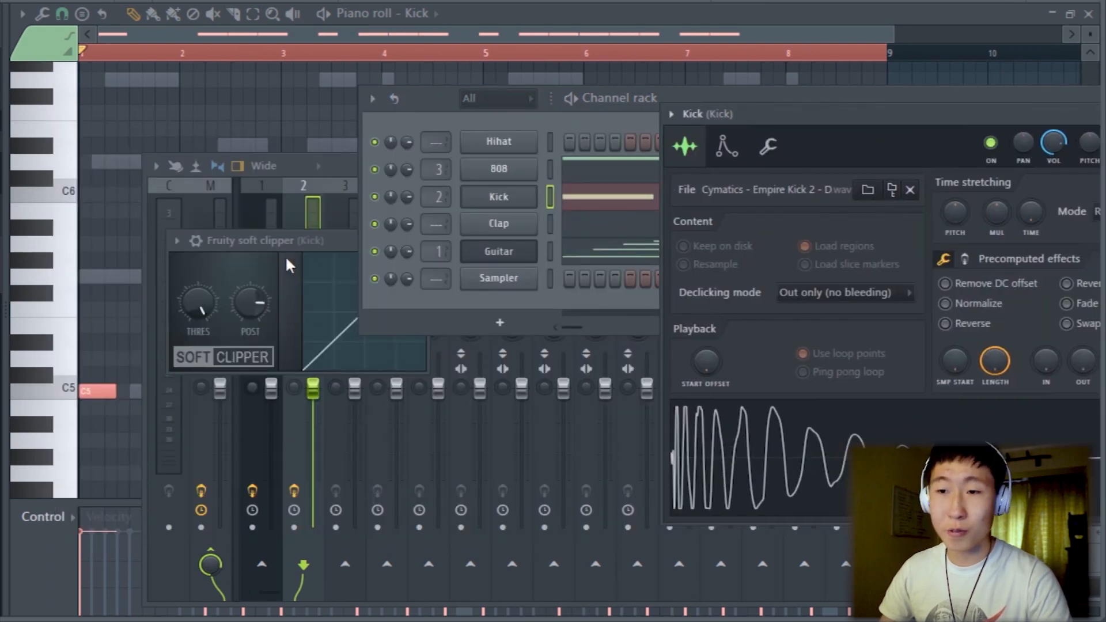
left_click(727, 149)
left_click(768, 146)
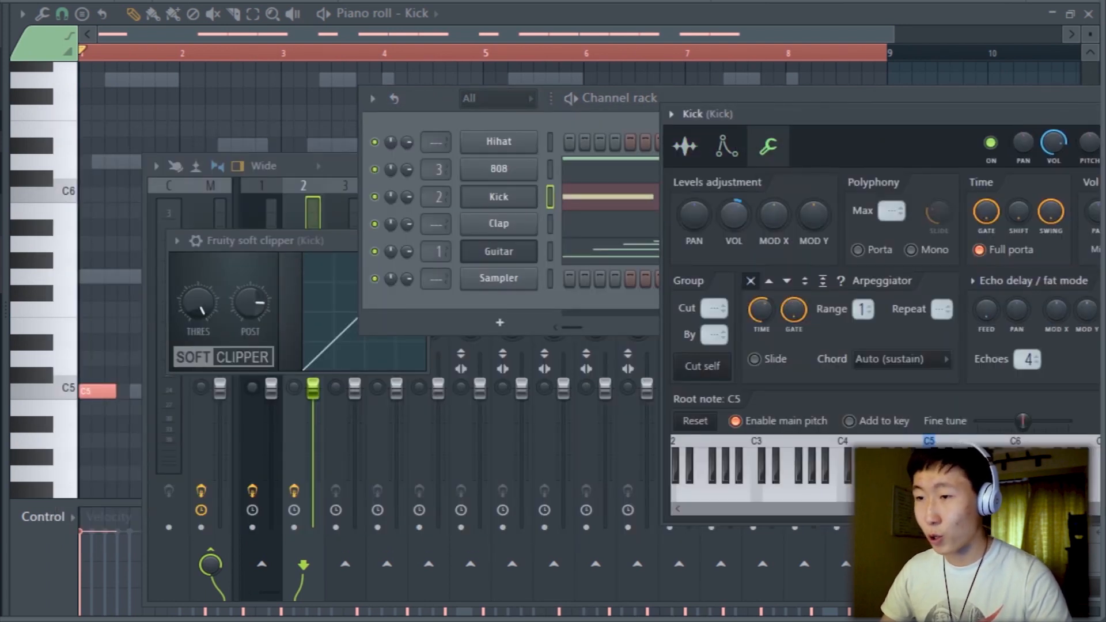
key("space")
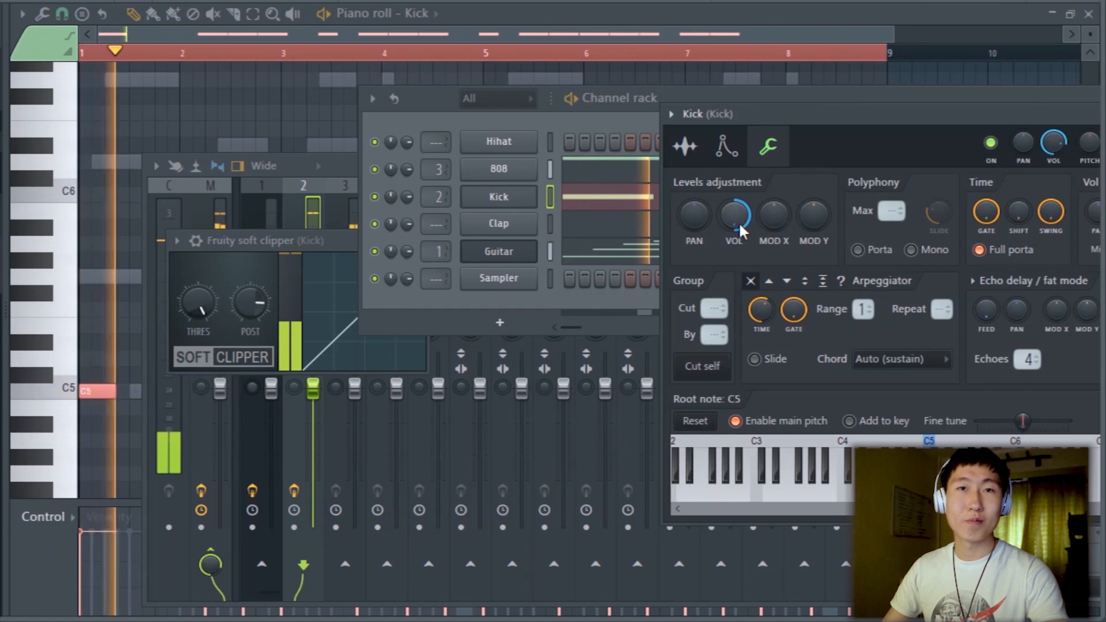
left_click_drag(740, 226, 739, 236)
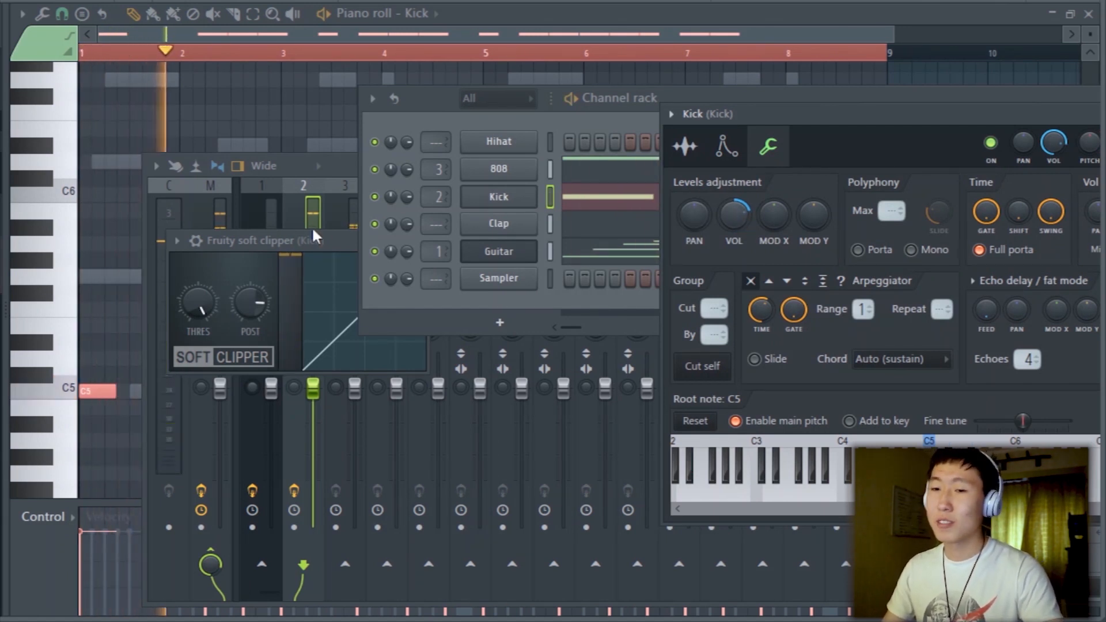
- Lower the 808 and Kick mixer faders, the Kick further than the 808, while replaying the beat to balance them
left_click(325, 255)
left_click(349, 177)
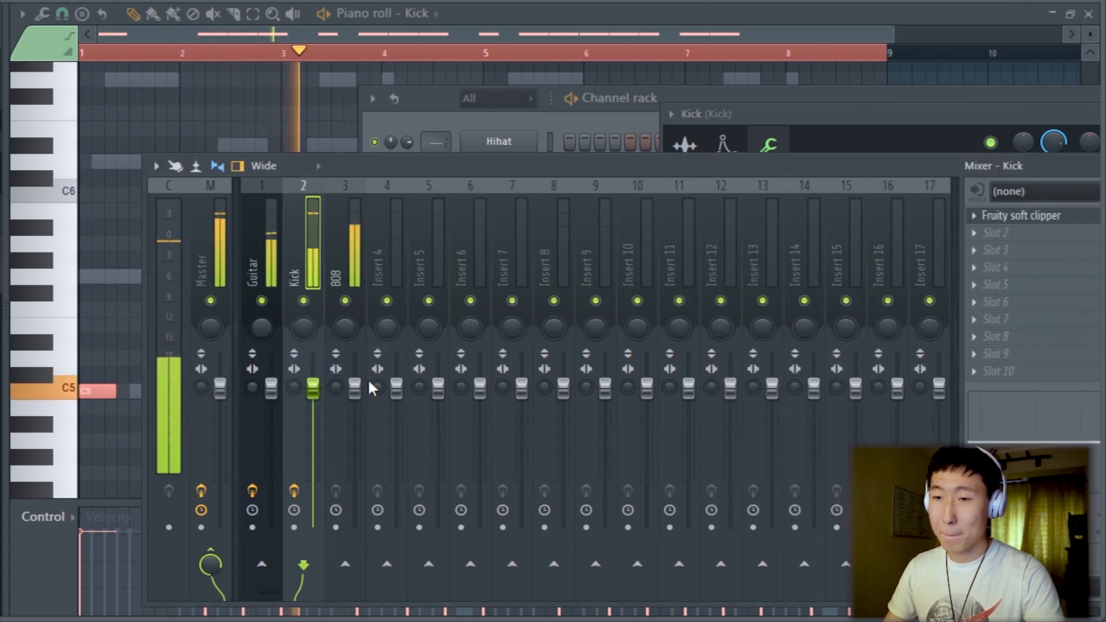
key("space")
left_click_drag(361, 393, 313, 418)
key("space")
key("space")
key("space")
left_click(296, 251)
key("space")
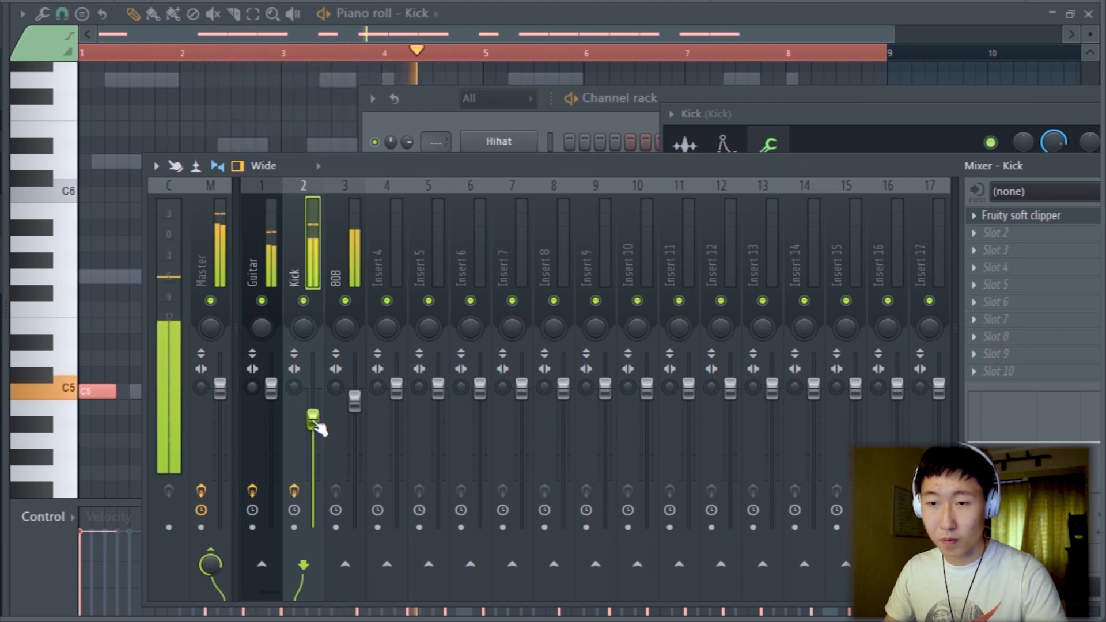
key("space")
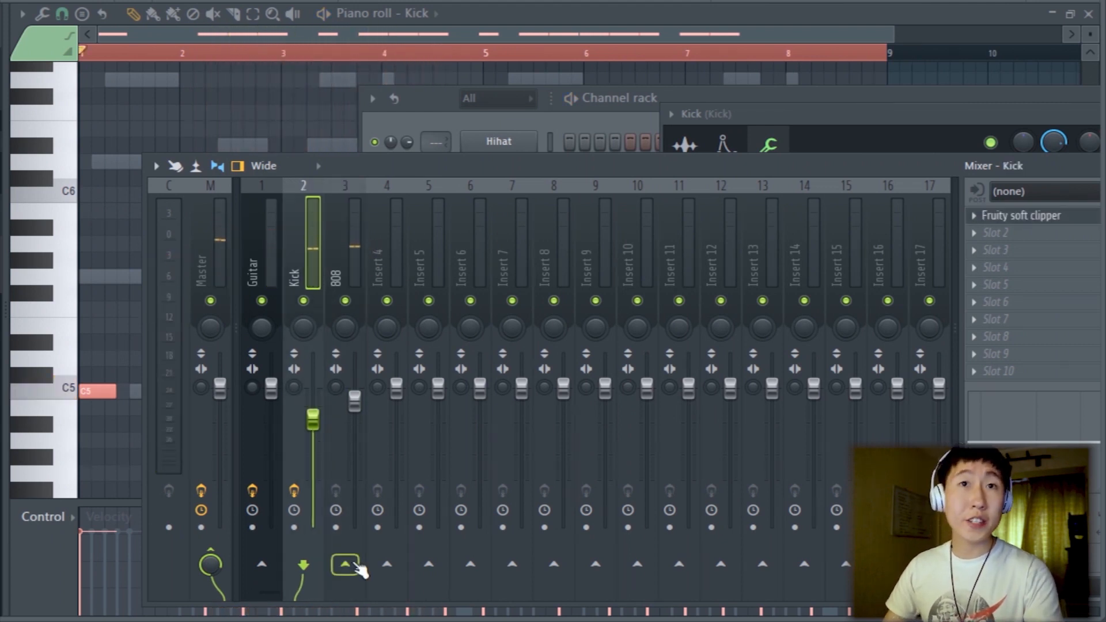
- Sidechain the Kick track to the 808 track and load Fruity Limiter in slot 9 of the 808, in COMP mode with sidechain 1
right_click(345, 563)
left_click(395, 541)
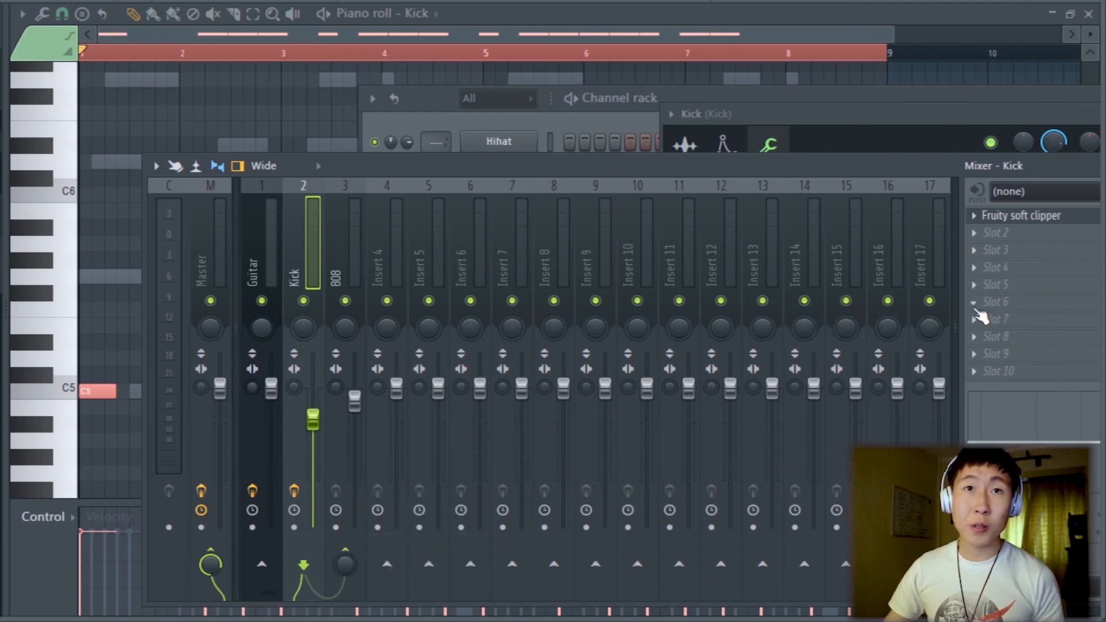
left_click(356, 266)
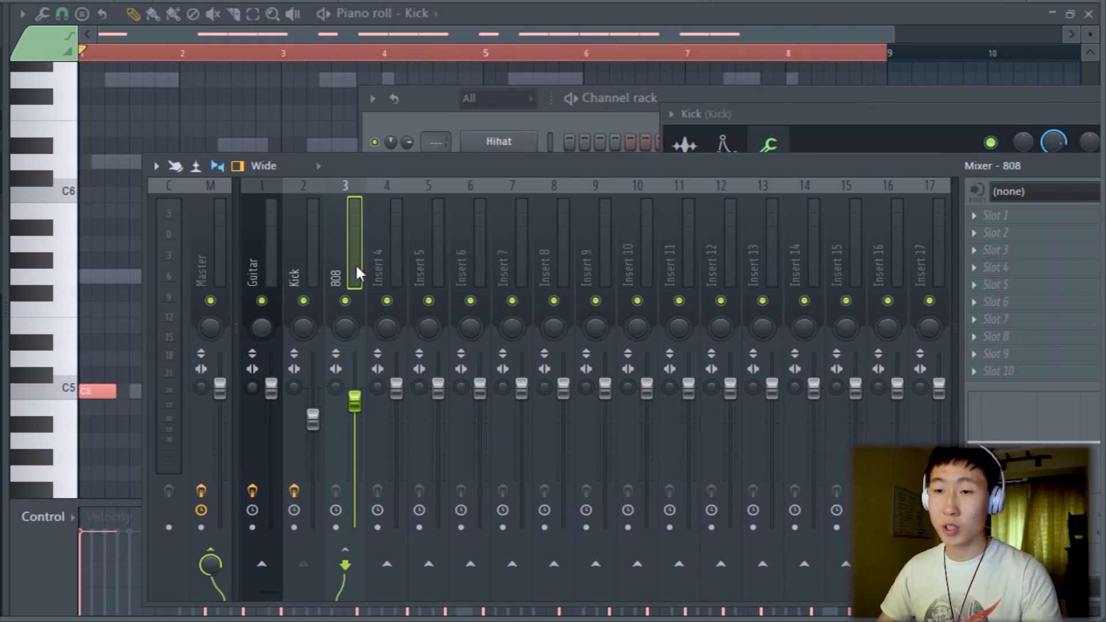
left_click(983, 371)
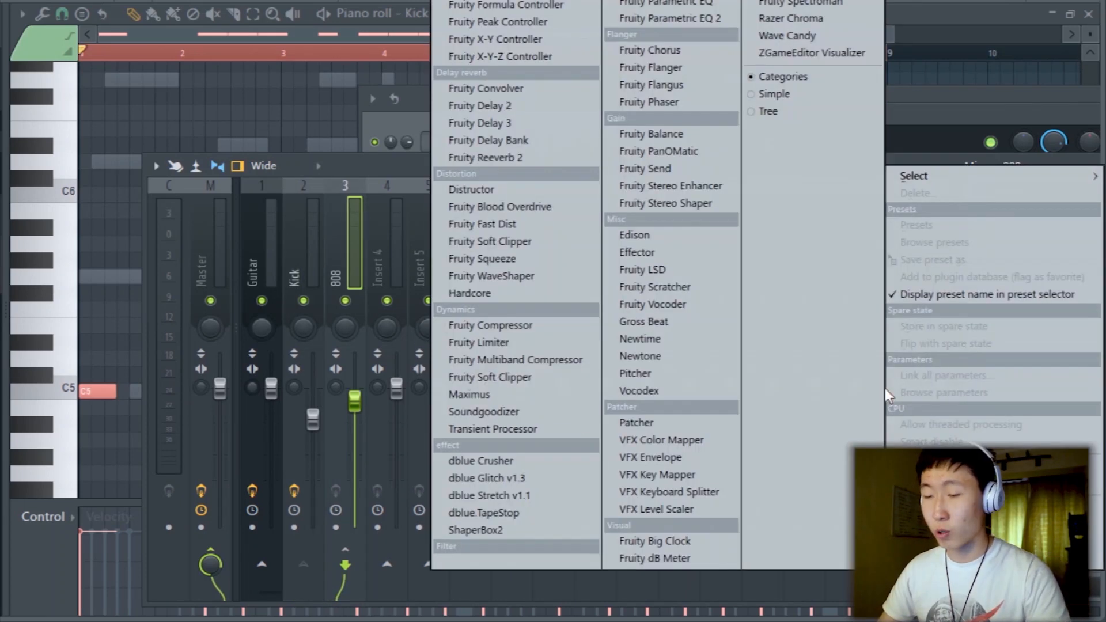
left_click(485, 343)
left_click(188, 370)
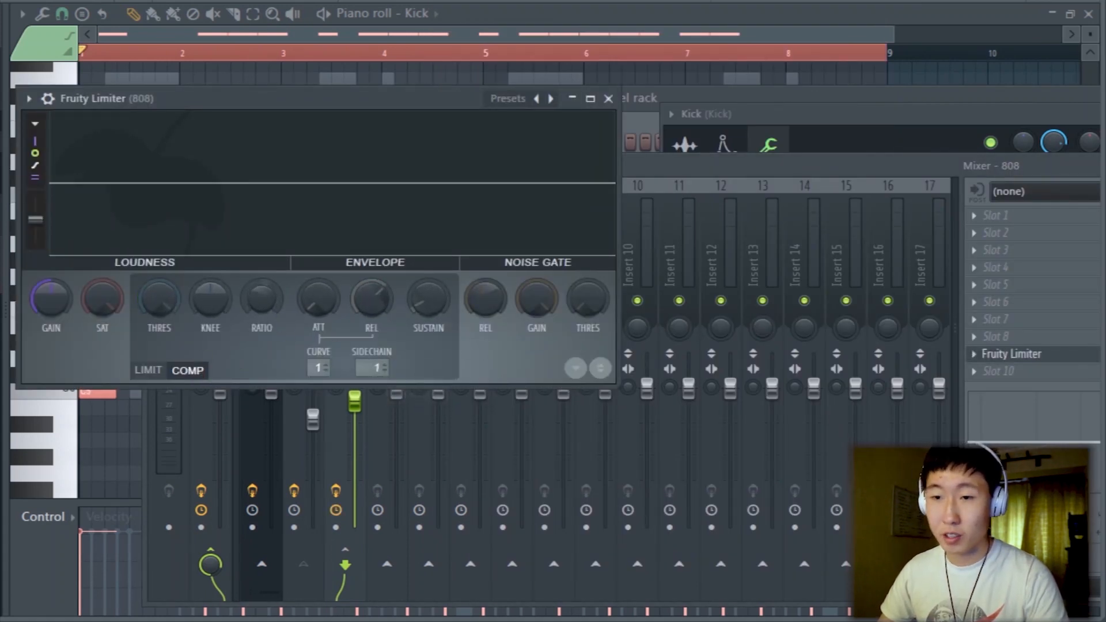
- Lower the 808 limiter's threshold, raise its ratio and fine-tune its knee while playing the beat, making the 808 duck under the kick
mouse_move(178, 297)
left_mouse_down()
mouse_move(170, 320)
mouse_move(159, 295)
left_mouse_up()
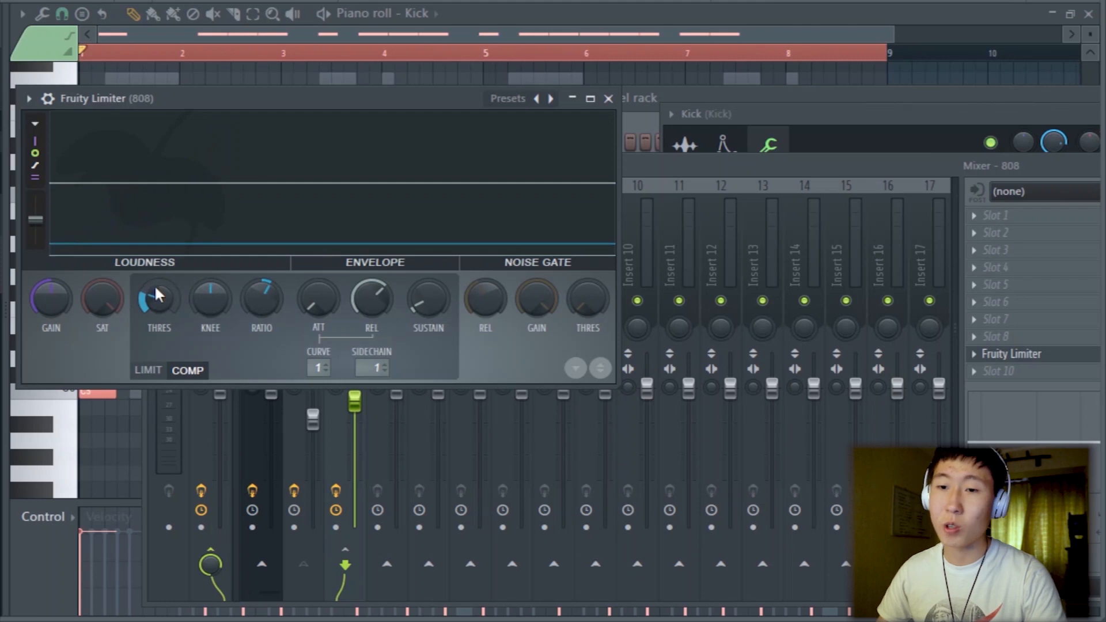
key("space")
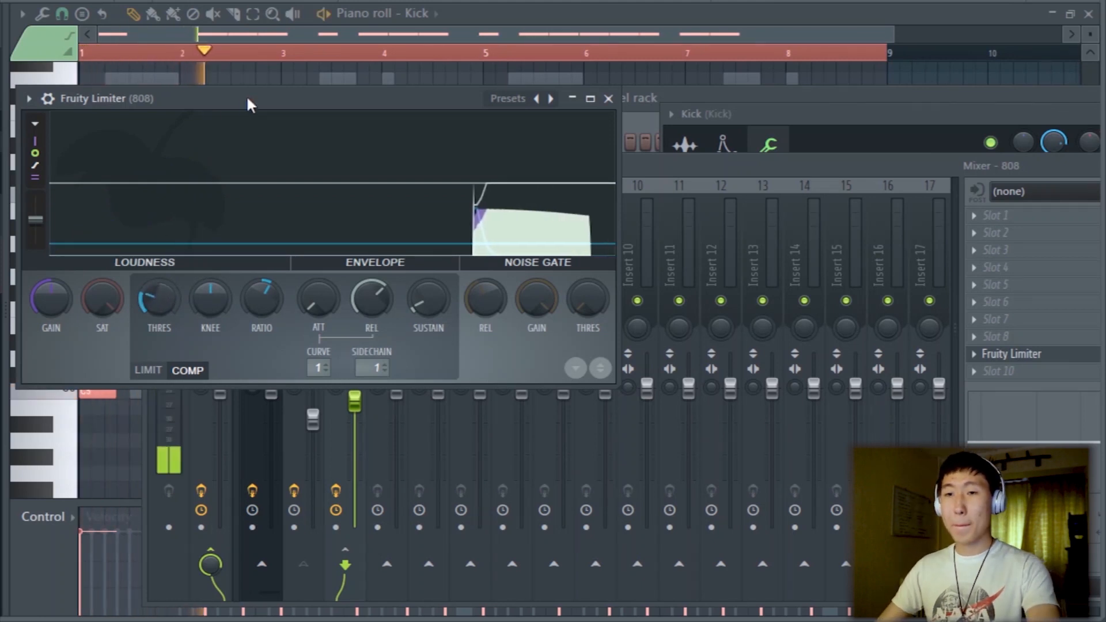
left_click_drag(249, 105, 680, 123)
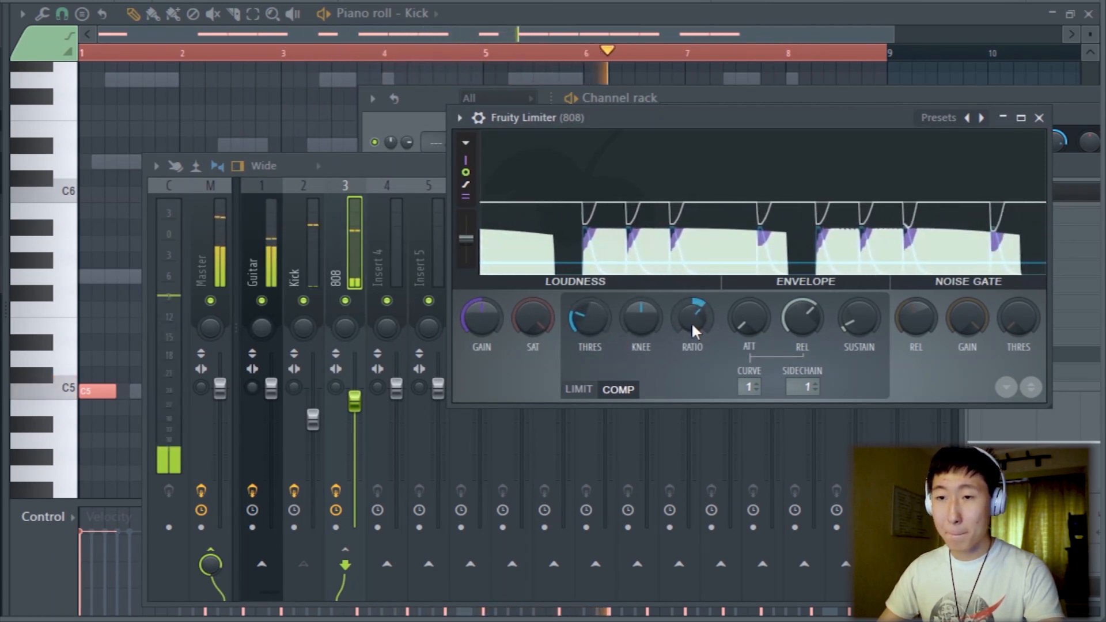
left_click_drag(580, 320, 580, 329)
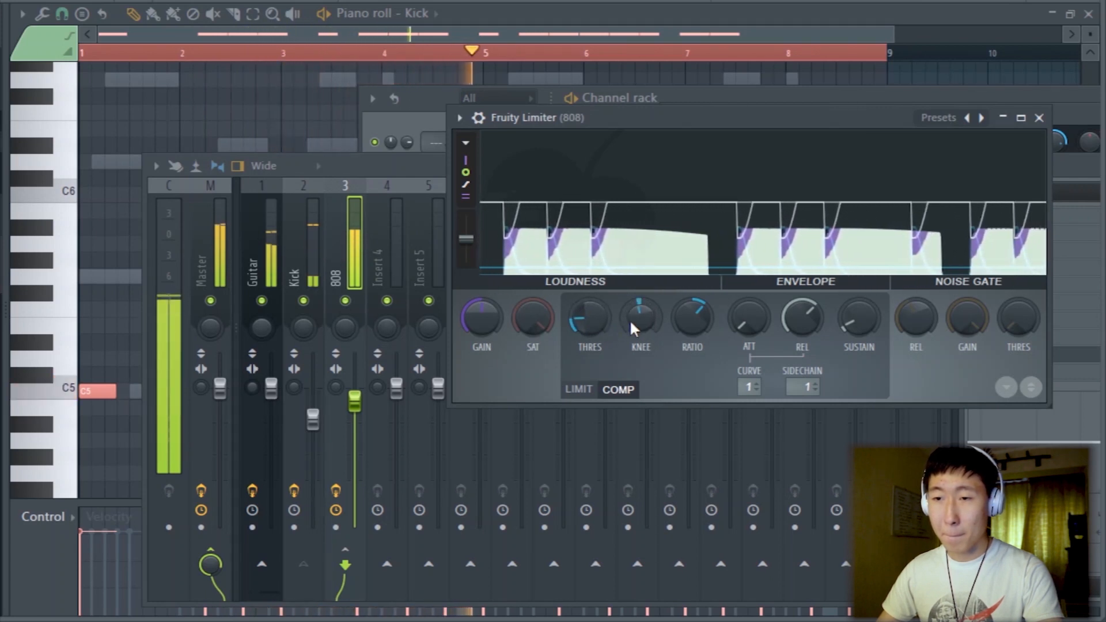
left_click_drag(630, 322, 636, 319)
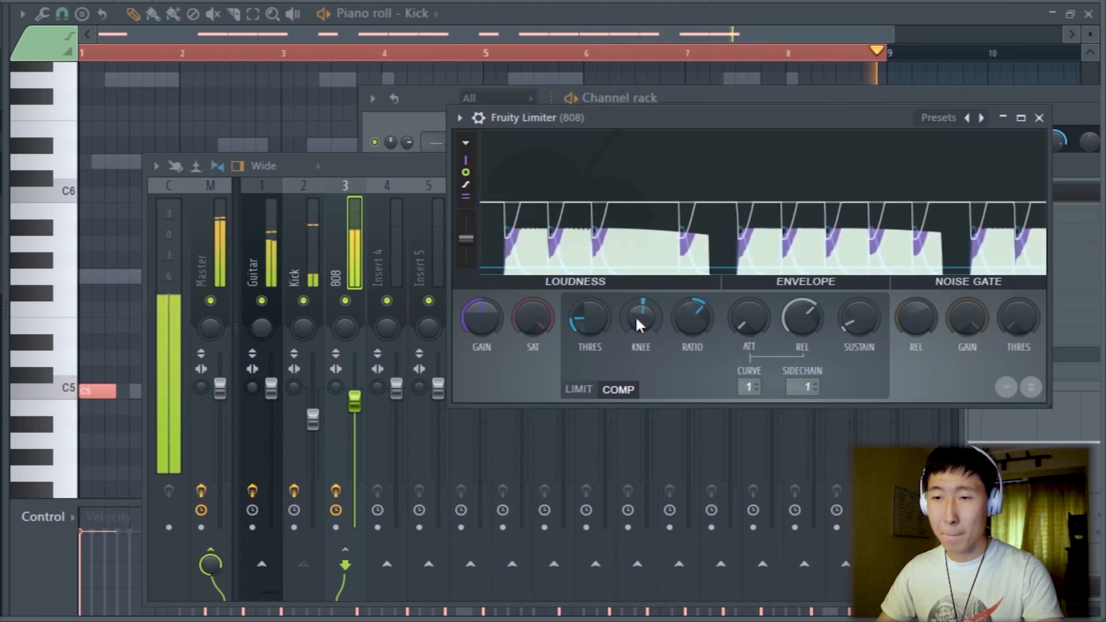
key("space")
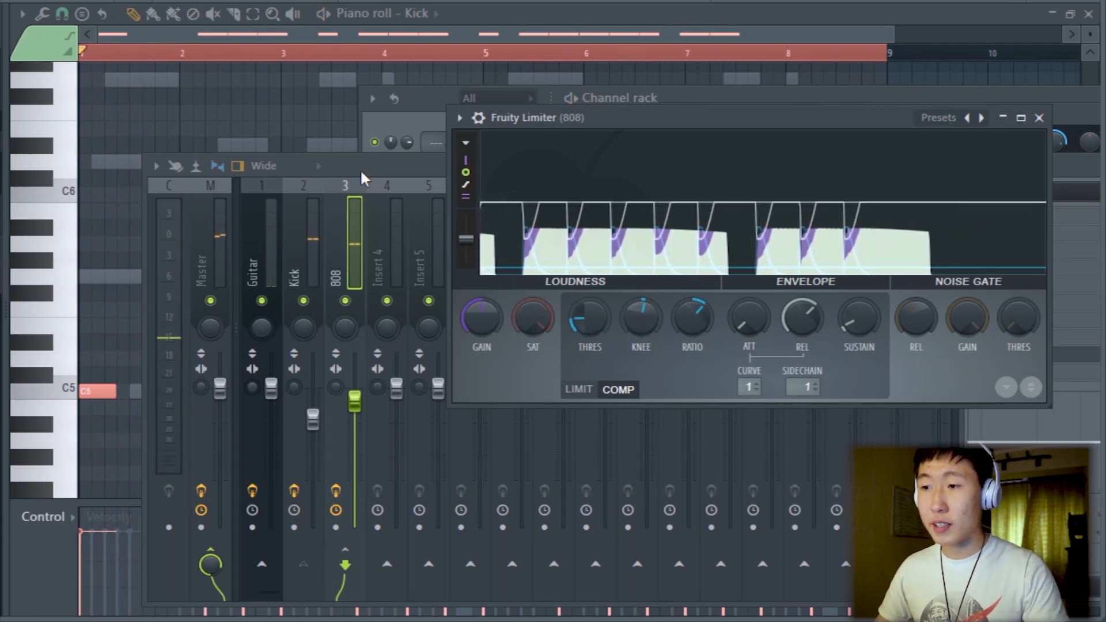
key("space")
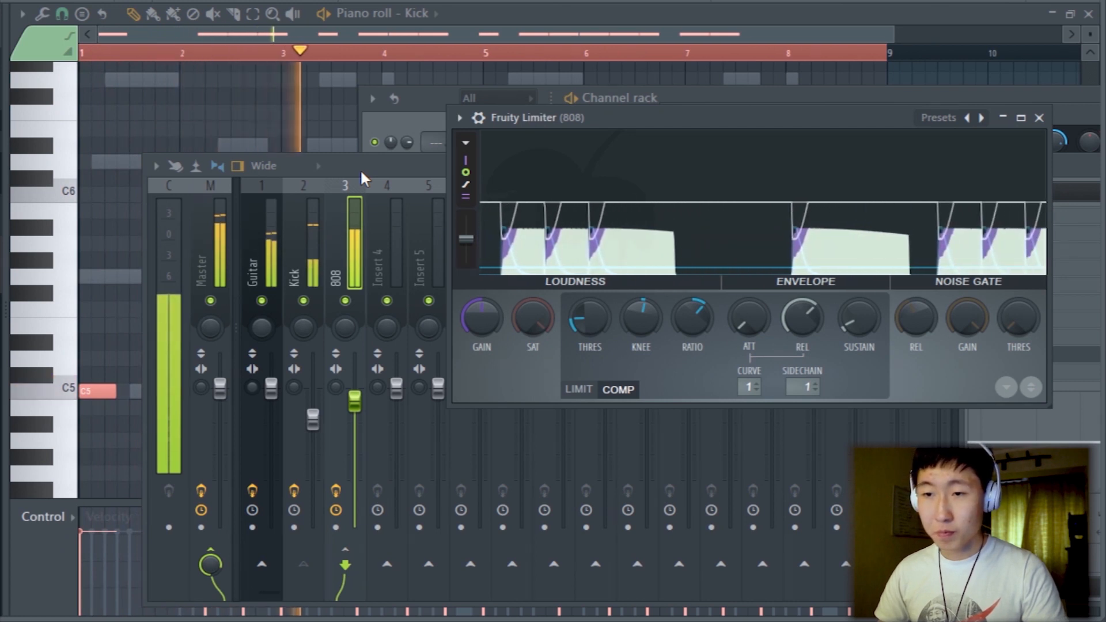
key("space")
- Switch the piano roll from the Kick to the Hihat channel
left_click(802, 2)
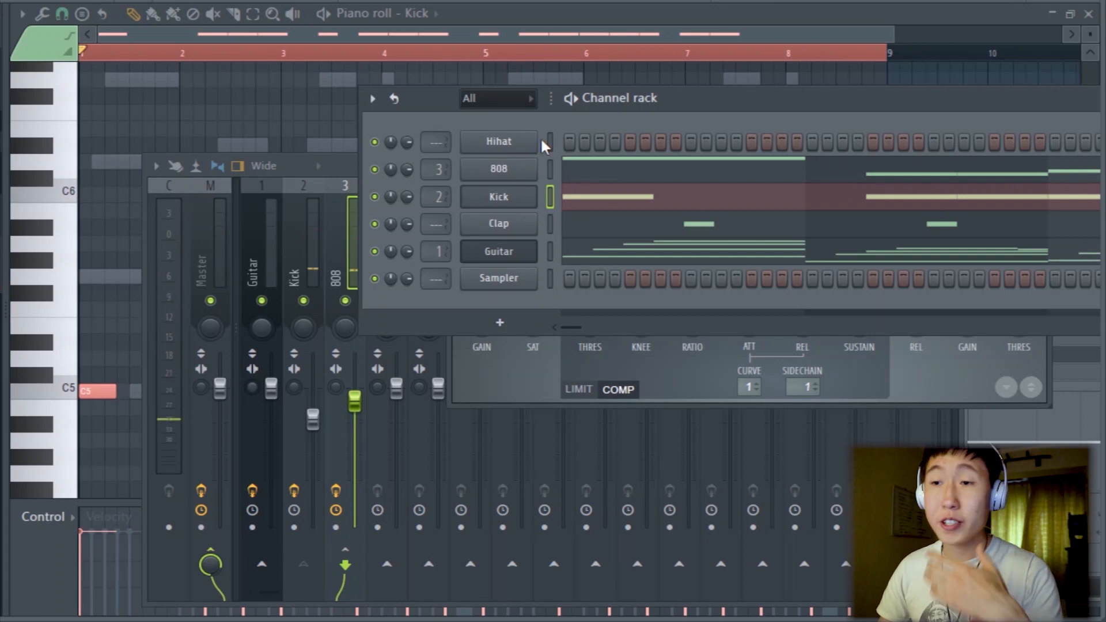
left_click(438, 14)
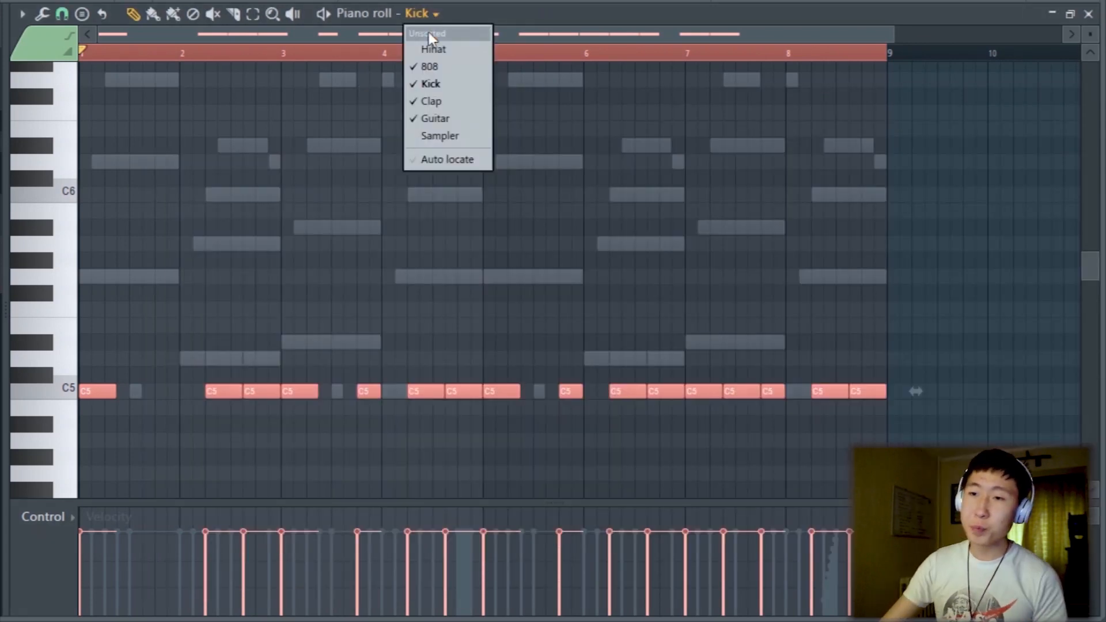
left_click(431, 35)
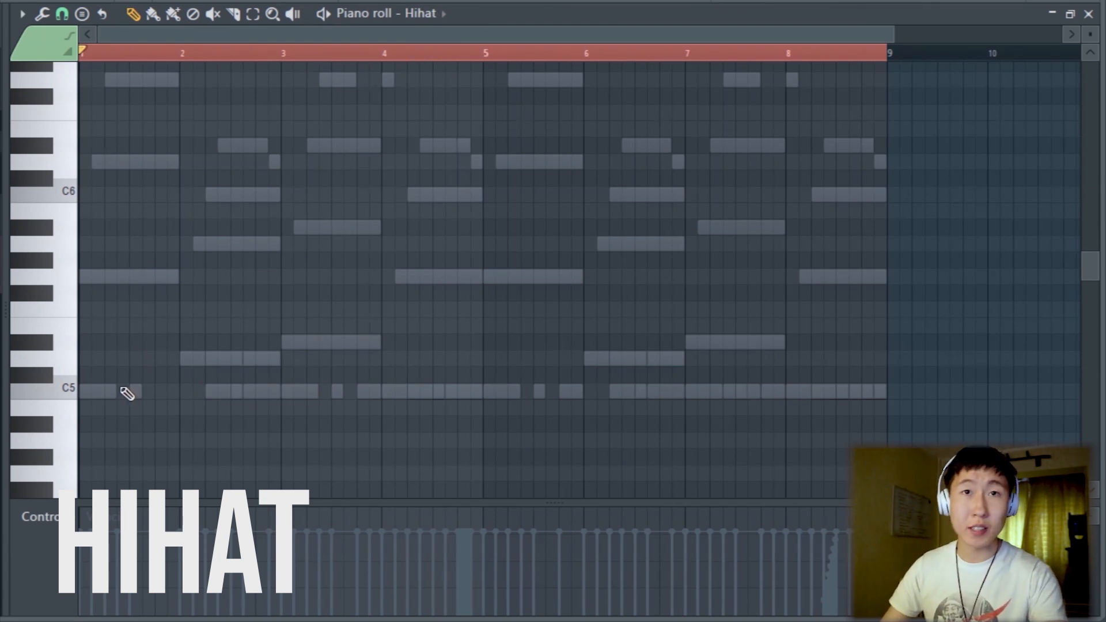
- Place three consecutive one-step C5 hihat notes at the start of bar 1 and check them in playback
scroll(99, 388, "up", 5)
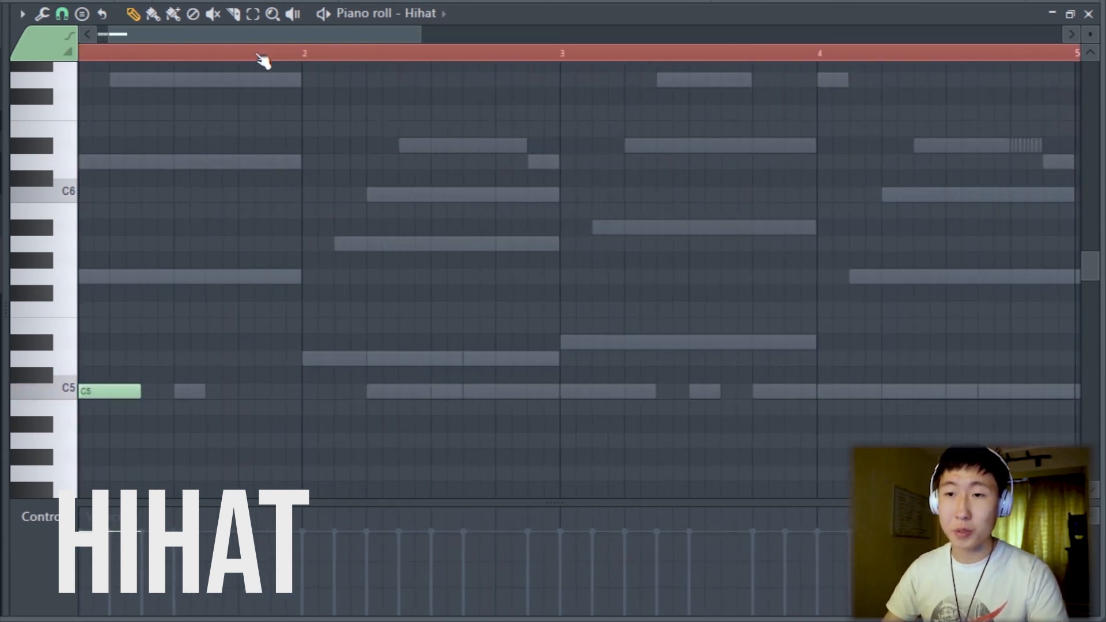
left_click_drag(256, 35, 222, 34)
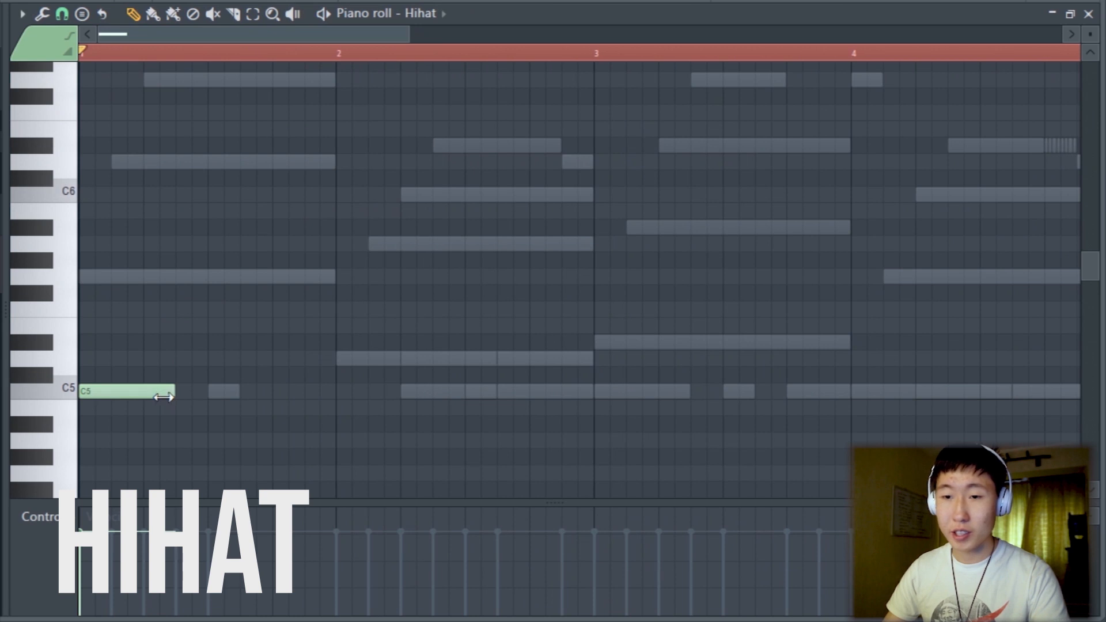
left_click(87, 393)
left_click(103, 392)
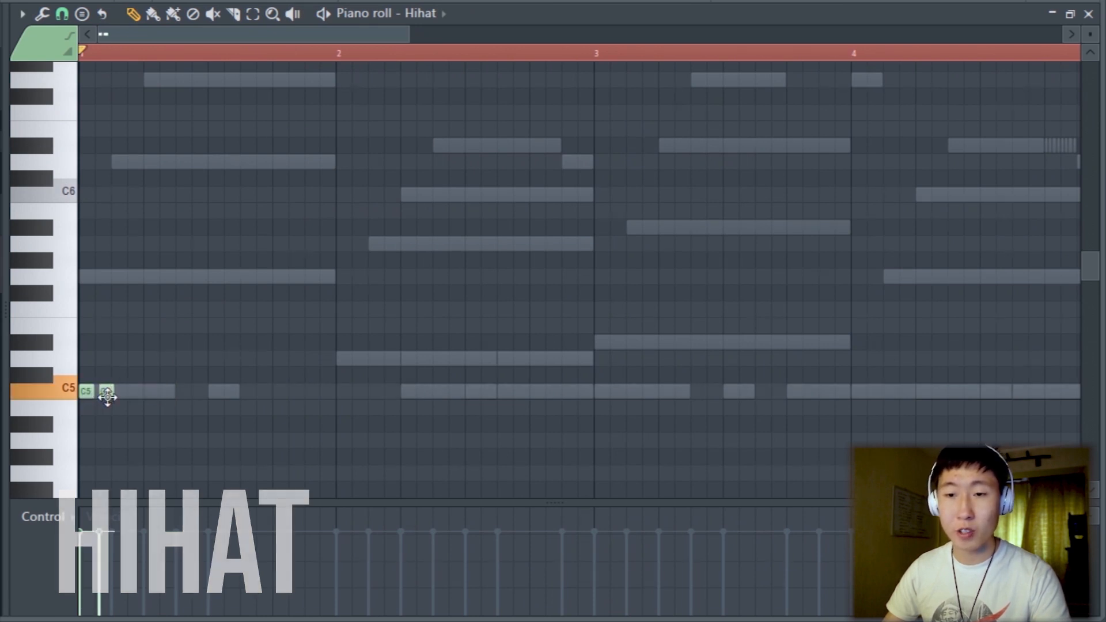
key("space")
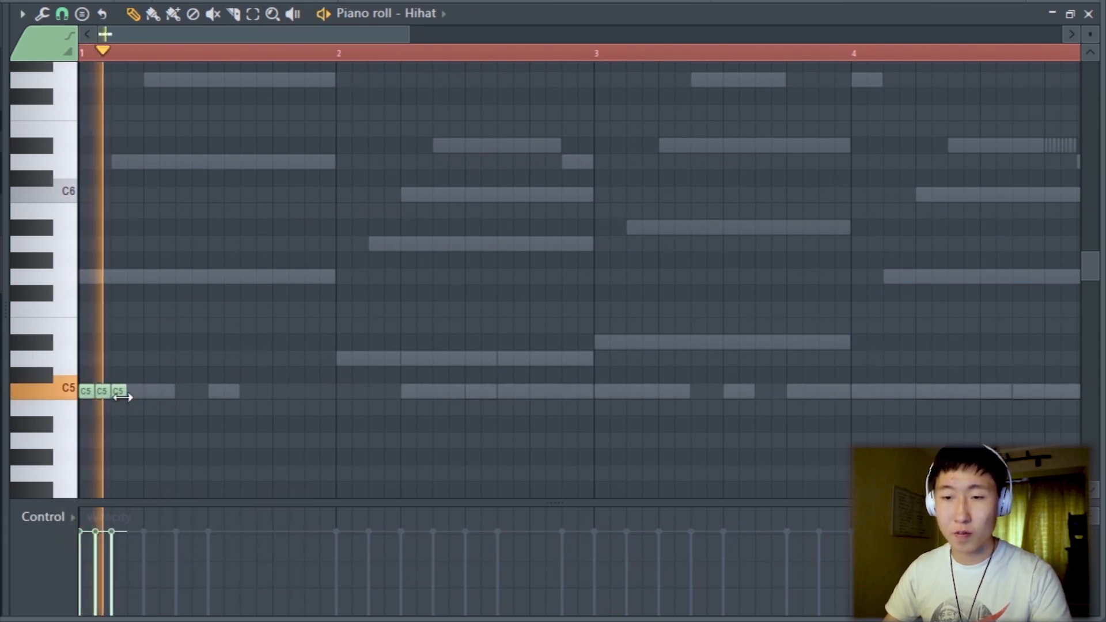
key("space")
- Add three spaced one-step C5 hihat notes across the rest of bar 1, replaying the beat to check their timing
left_click_drag(185, 410, 178, 410)
key("space")
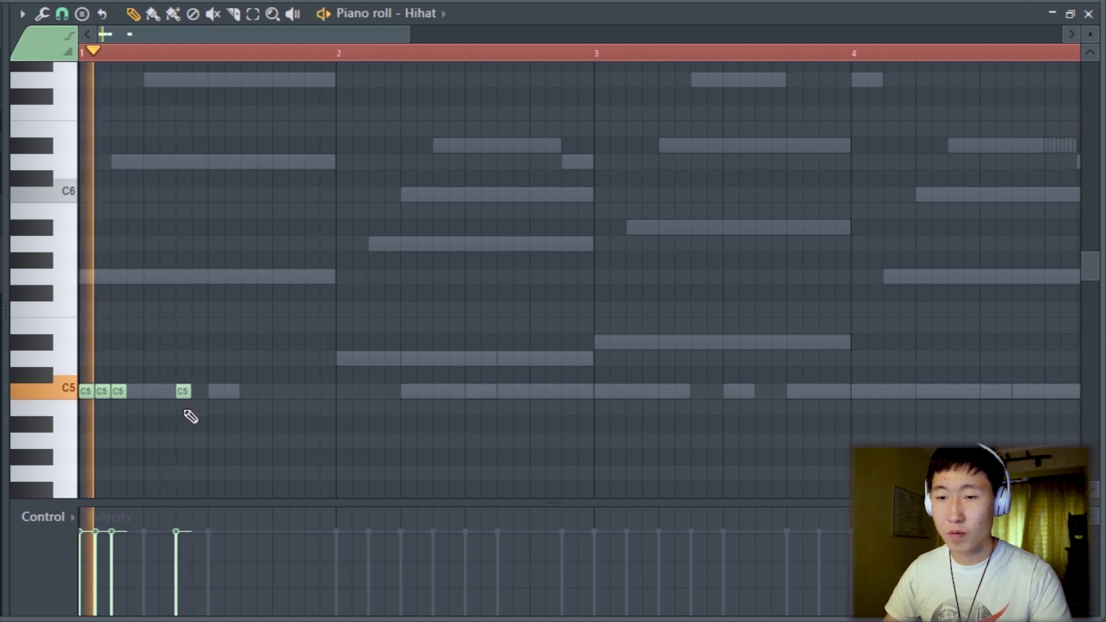
key("space")
left_click(200, 397)
key("space")
key("space")
key("space")
- Copy the six bar 1 hihat notes so the duplicate starts on beat 2 of bar 2
key("ctrl+a")
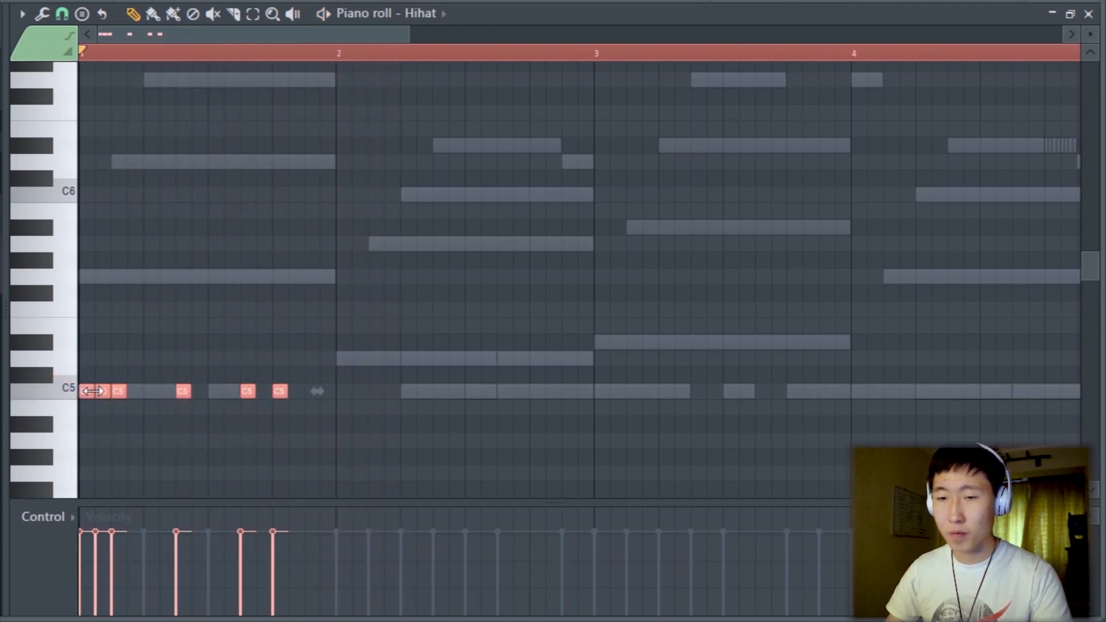
mouse_move(105, 392)
left_mouse_down()
mouse_move(375, 413)
mouse_move(415, 420)
mouse_move(427, 436)
left_mouse_up()
key("ctrl+z")
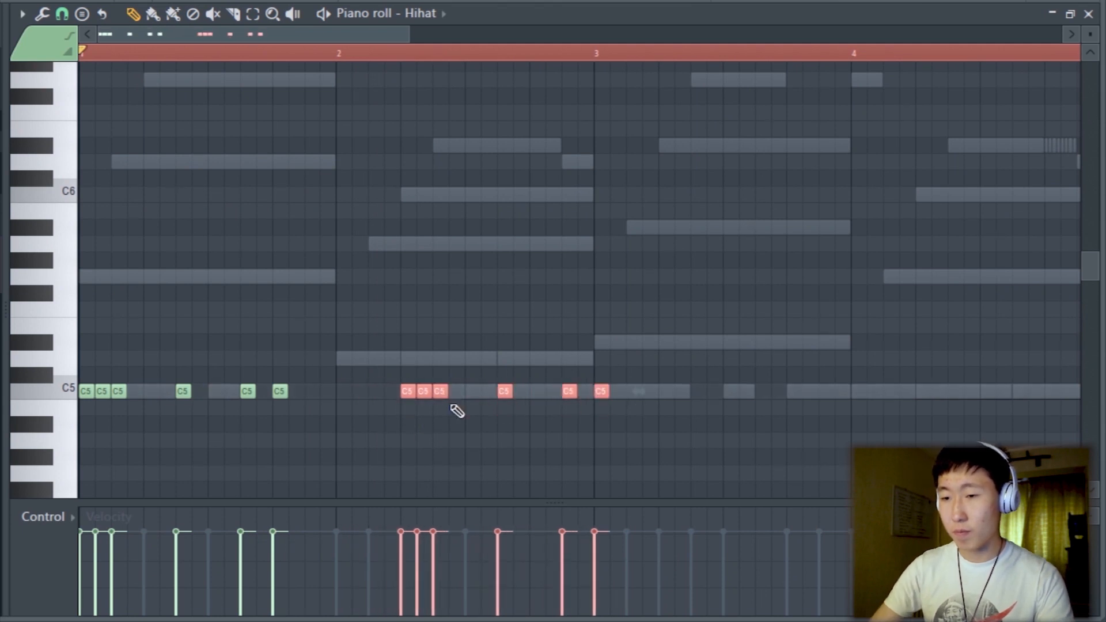
- Turn the first two copied notes into a four-note half-step roll and move the last two notes to bar 2's final beat
scroll(452, 406, "up", 3)
left_click_drag(399, 373, 408, 392)
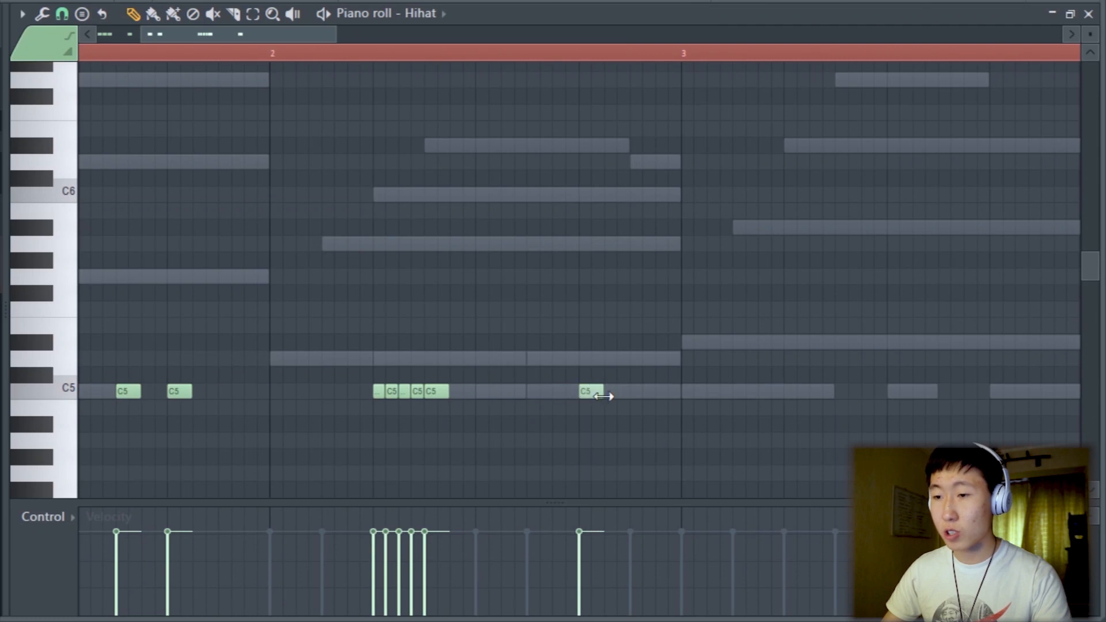
key("space")
scroll(640, 399, "down", 2)
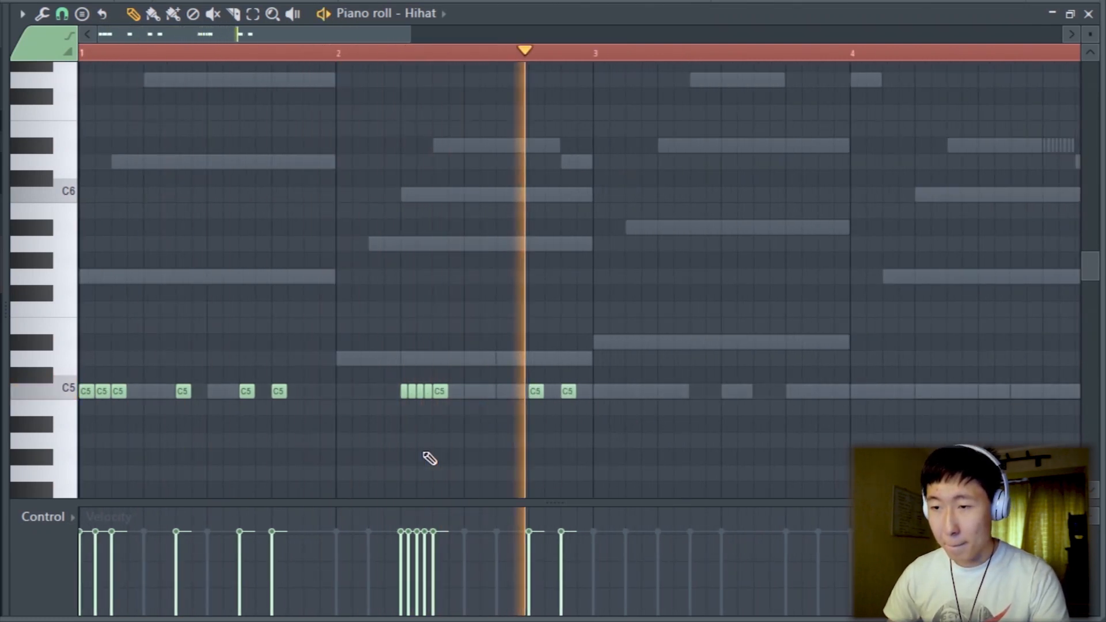
key("space")
- Copy the two-bar hihat pattern to bars 3 and 4, aligned to the start of bar 3, and play it
left_click_drag(655, 446, 73, 307)
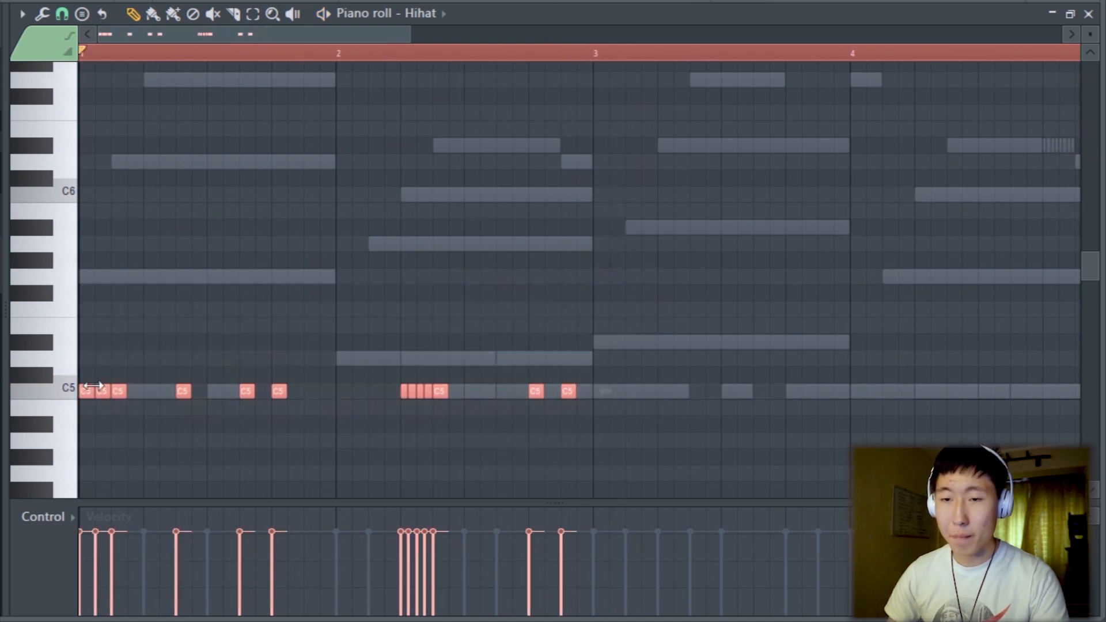
left_click_drag(90, 391, 605, 456)
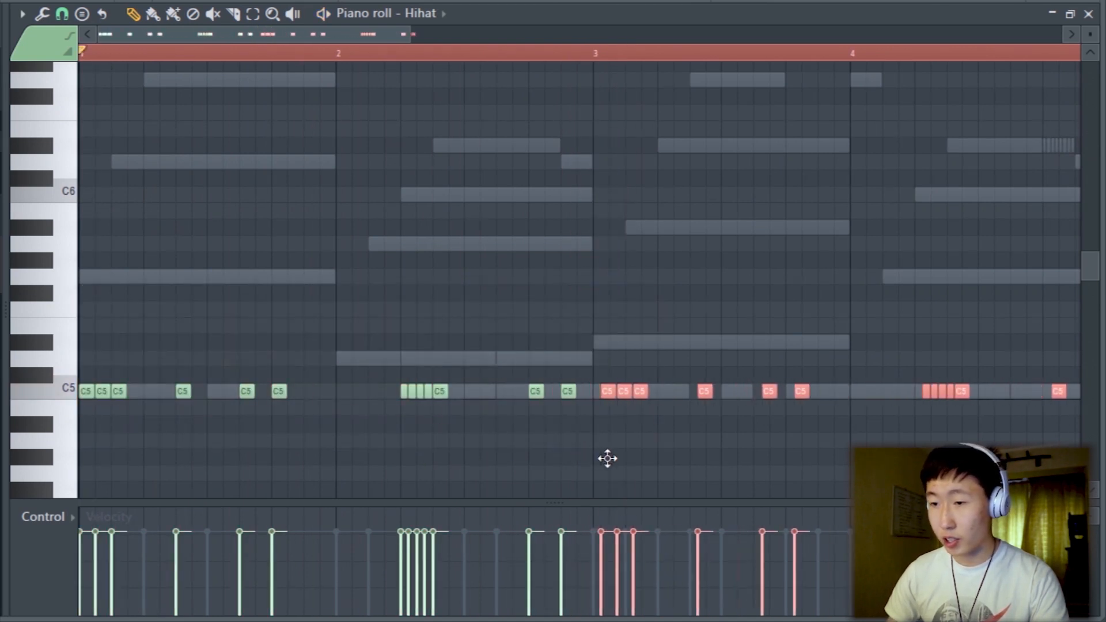
key("space")
scroll(605, 459, "down", 3)
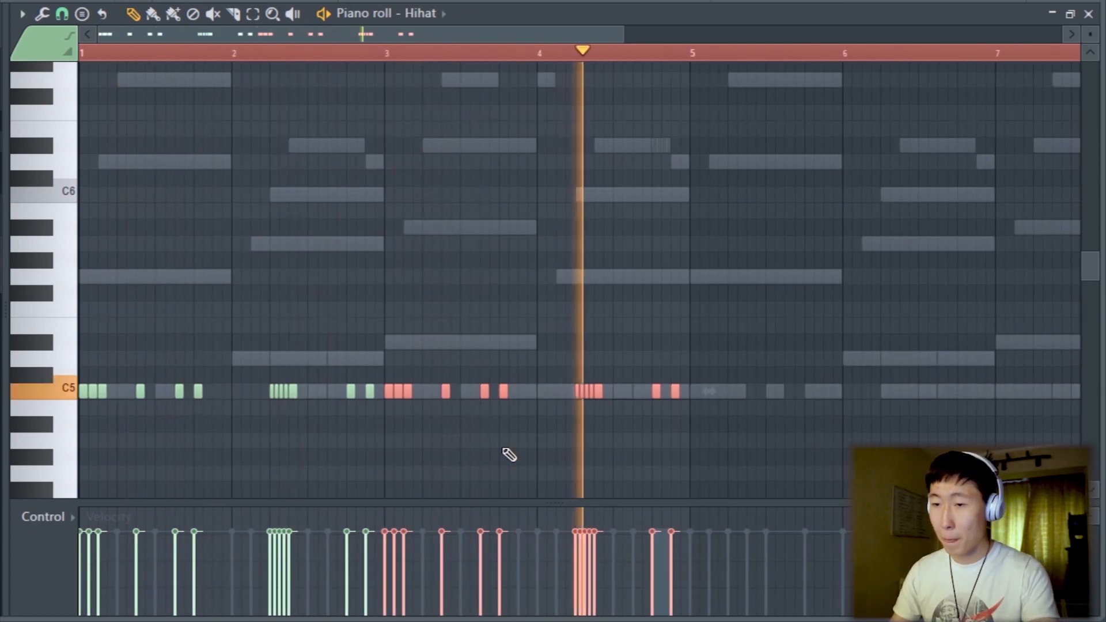
key("space")
- With snap at 1/6 step, make bar 4's last beat three evenly spaced hihat notes, and return the snap to 1/4 step
scroll(587, 432, "up", 5)
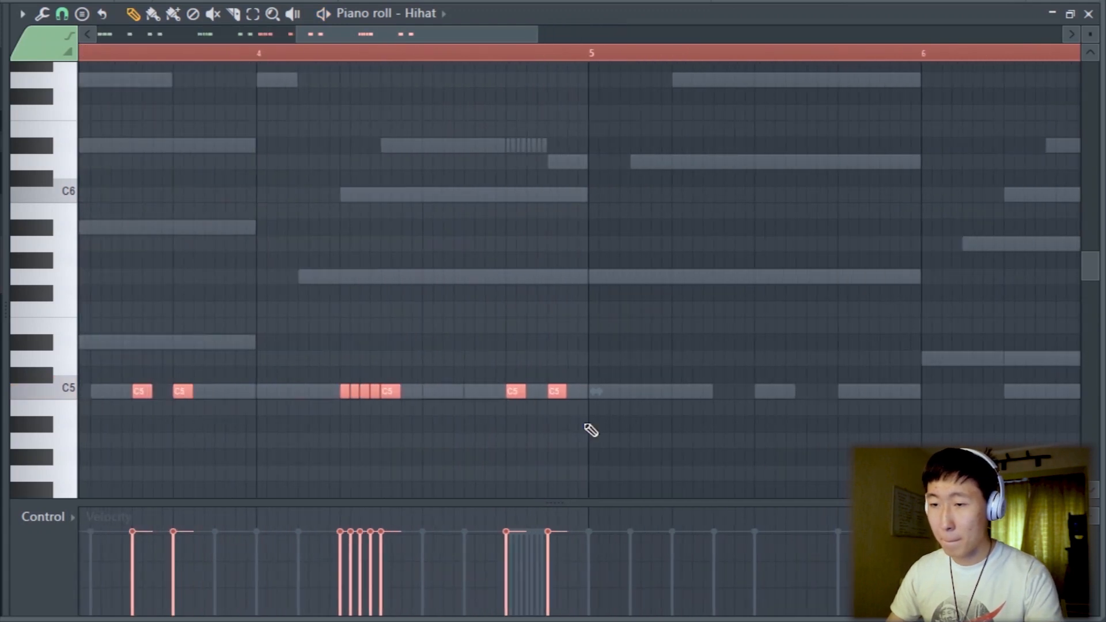
left_click(62, 13)
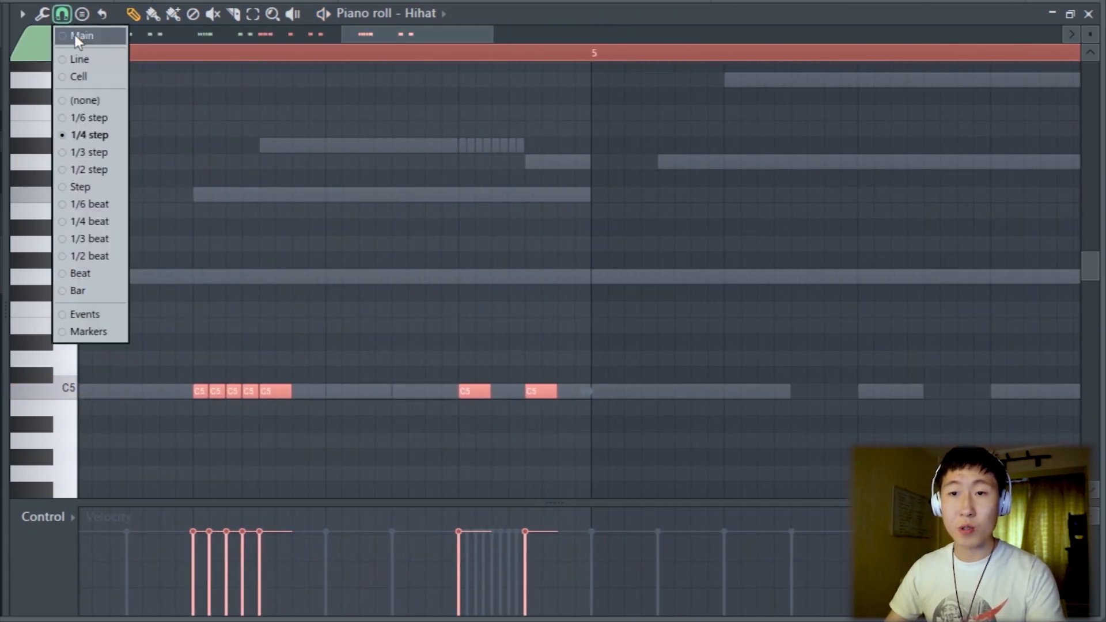
left_click(92, 118)
right_click(536, 394)
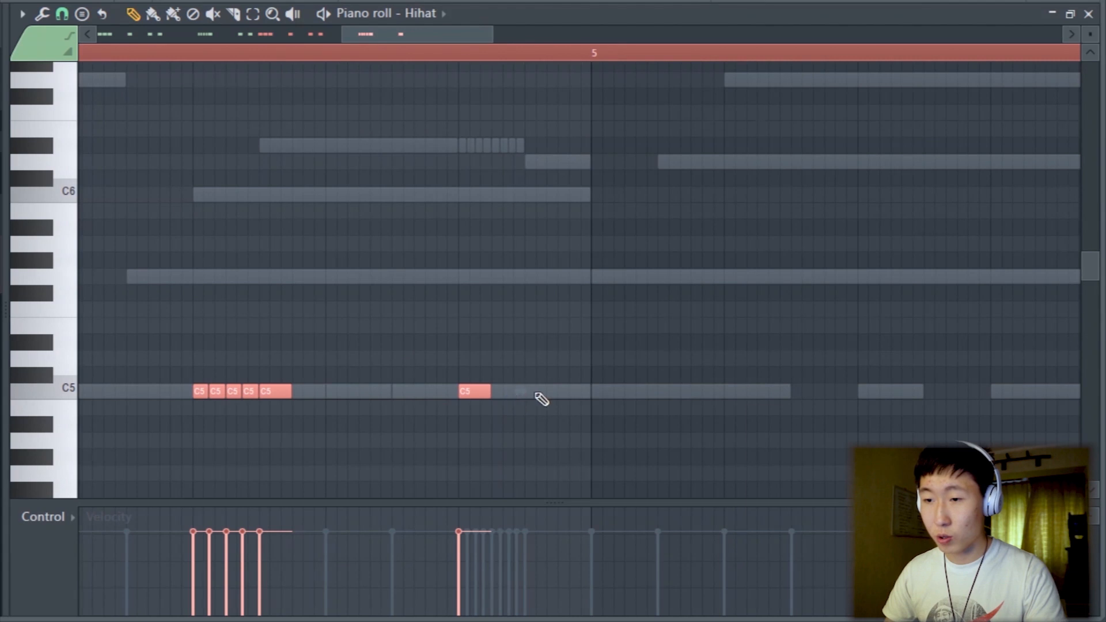
left_click(528, 394)
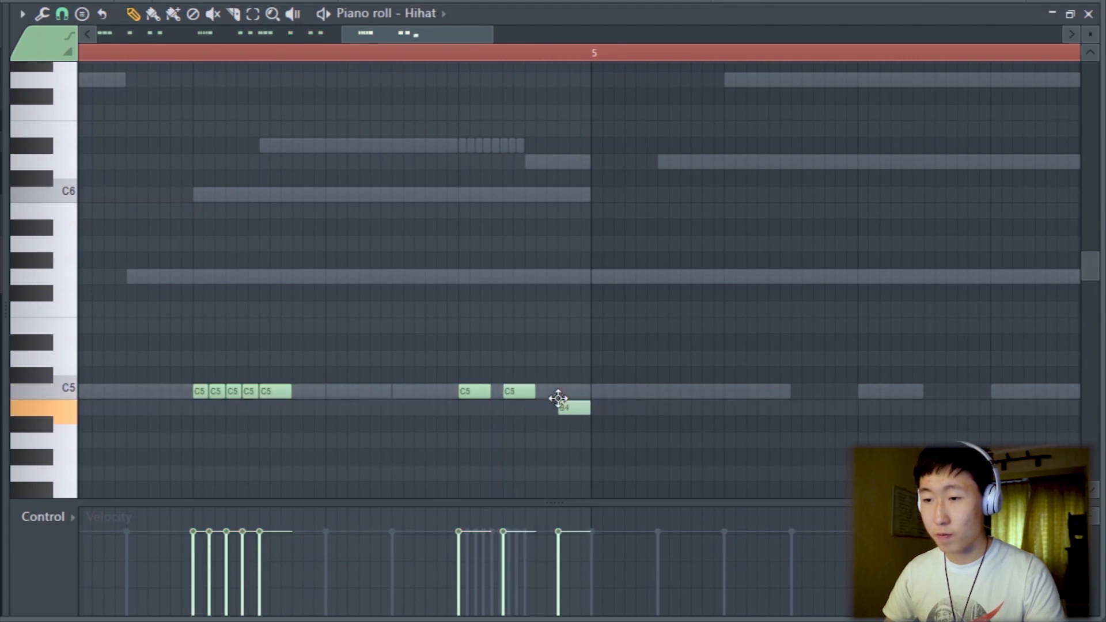
left_click_drag(557, 398, 552, 382)
scroll(641, 392, "down", 2)
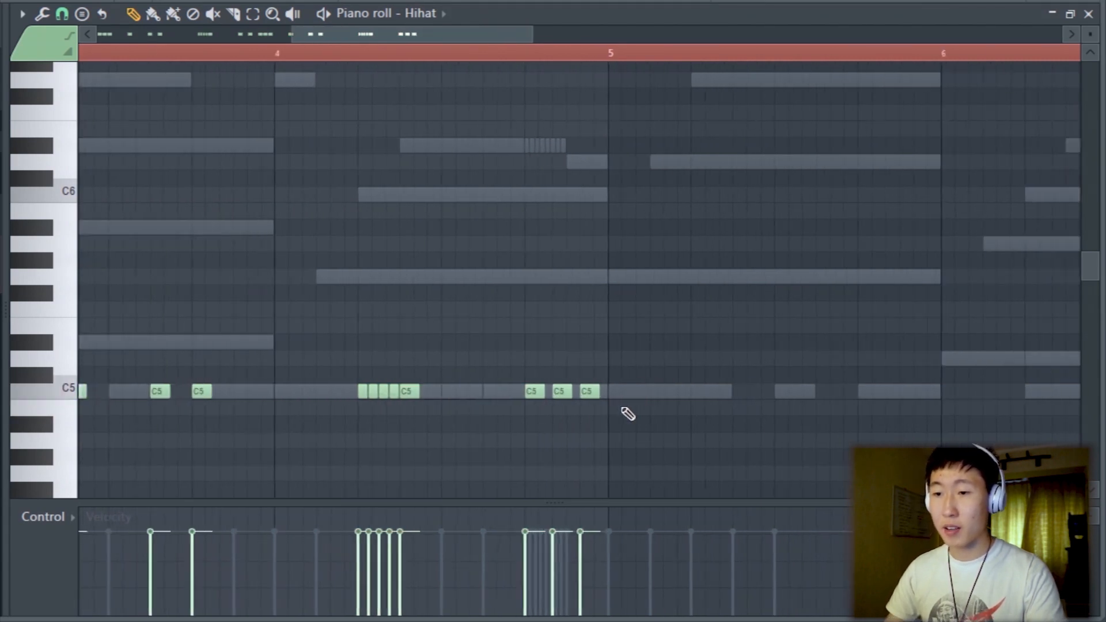
left_click_drag(625, 413, 501, 352)
left_click(62, 14)
left_click(90, 137)
- Duplicate the whole four-bar hihat pattern to bars 5 to 8 and play all eight bars
scroll(369, 337, "down", 2)
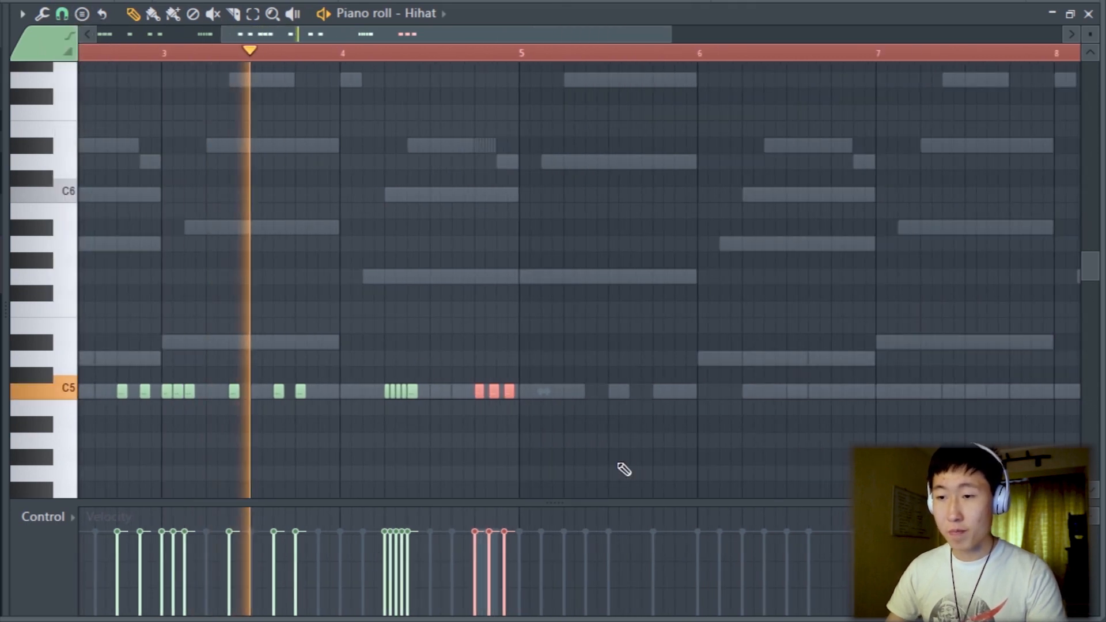
left_click_drag(619, 464, 81, 288)
scroll(303, 410, "down", 4)
left_click_drag(482, 447, 12, 343)
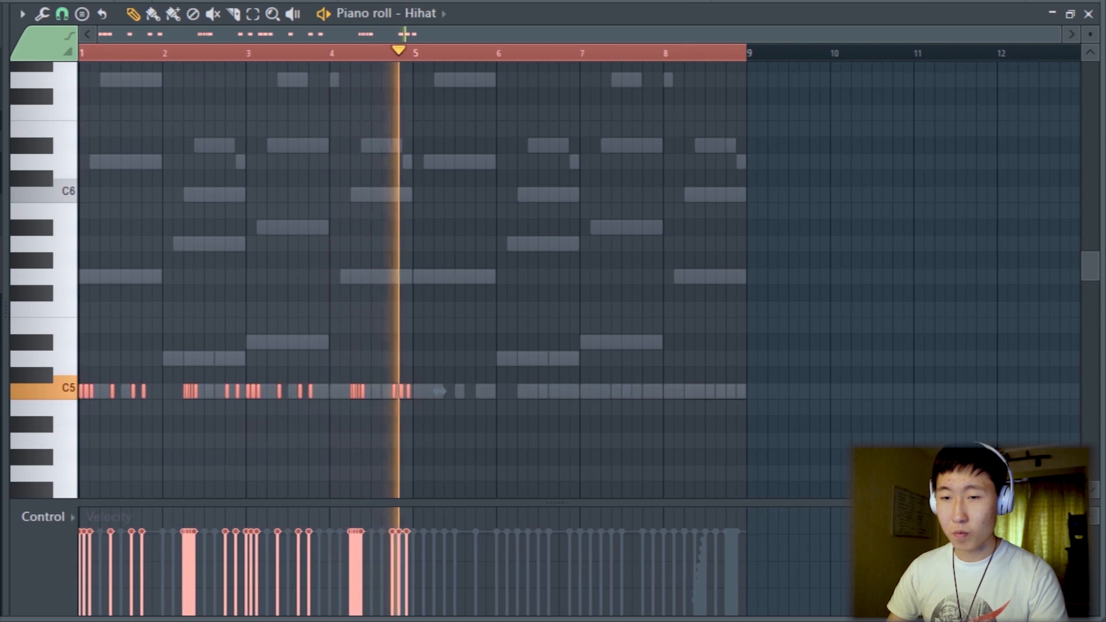
key("space")
left_click_drag(85, 392, 421, 432)
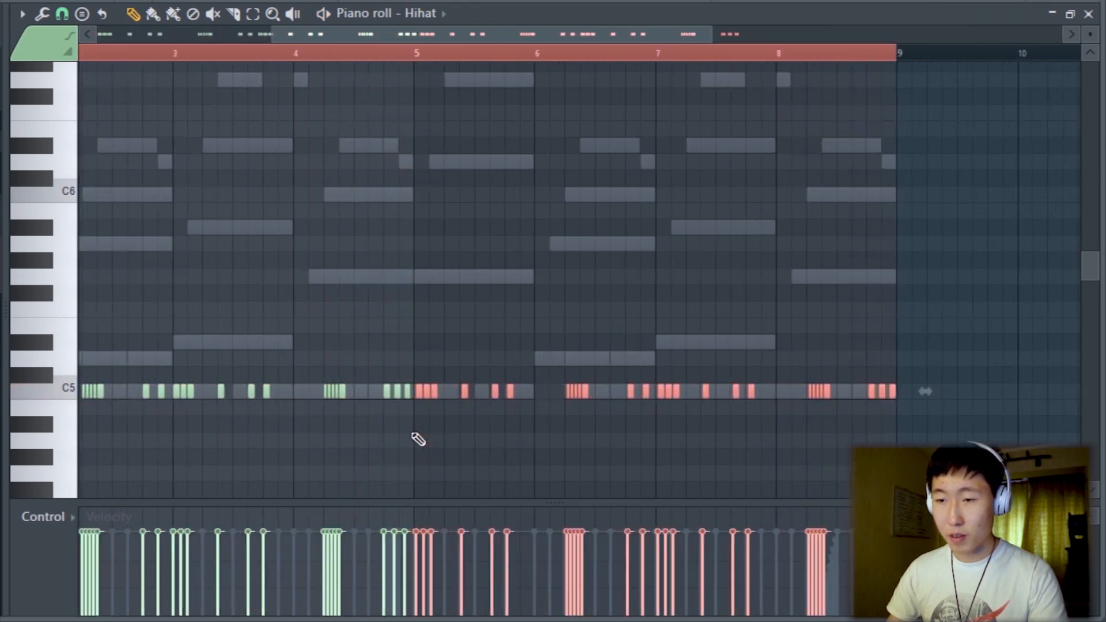
scroll(420, 432, "up", 5)
scroll(422, 395, "down", 5)
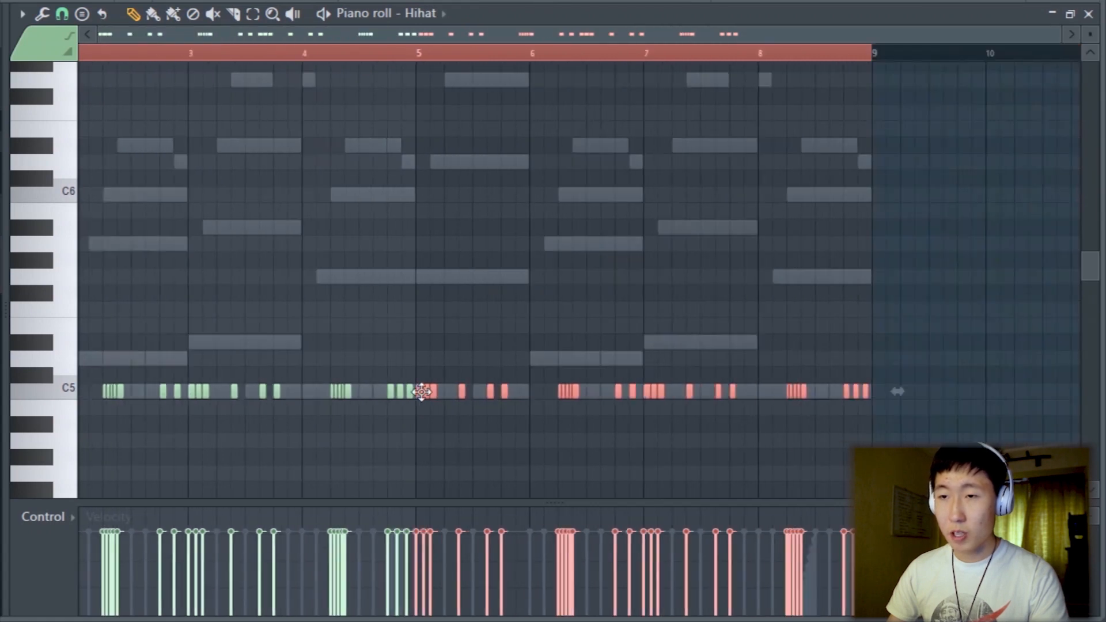
key("space")
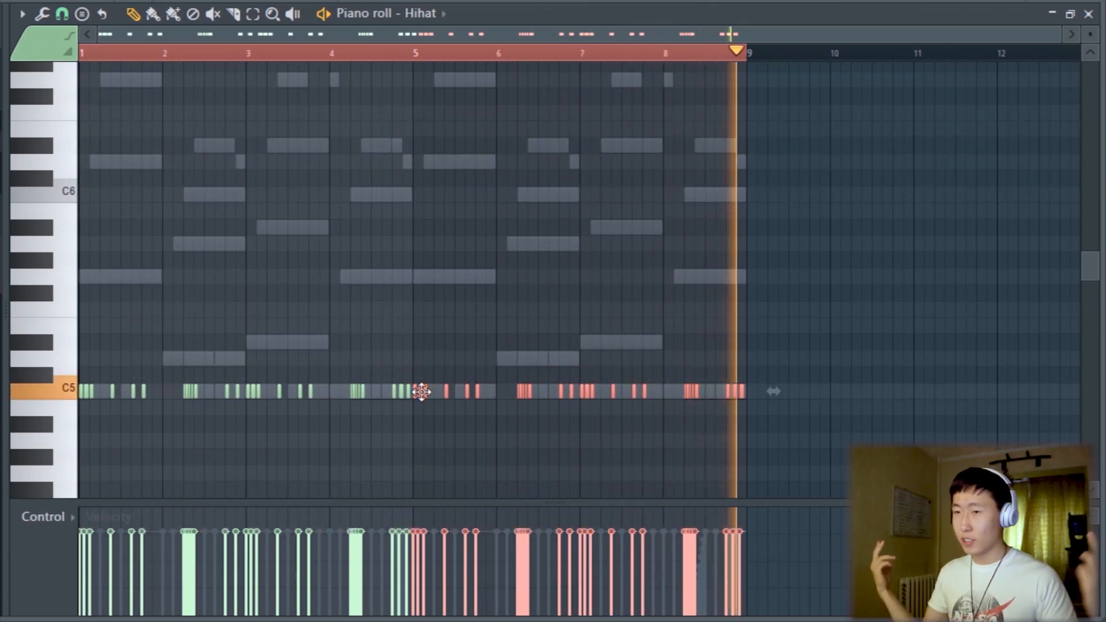
key("space")
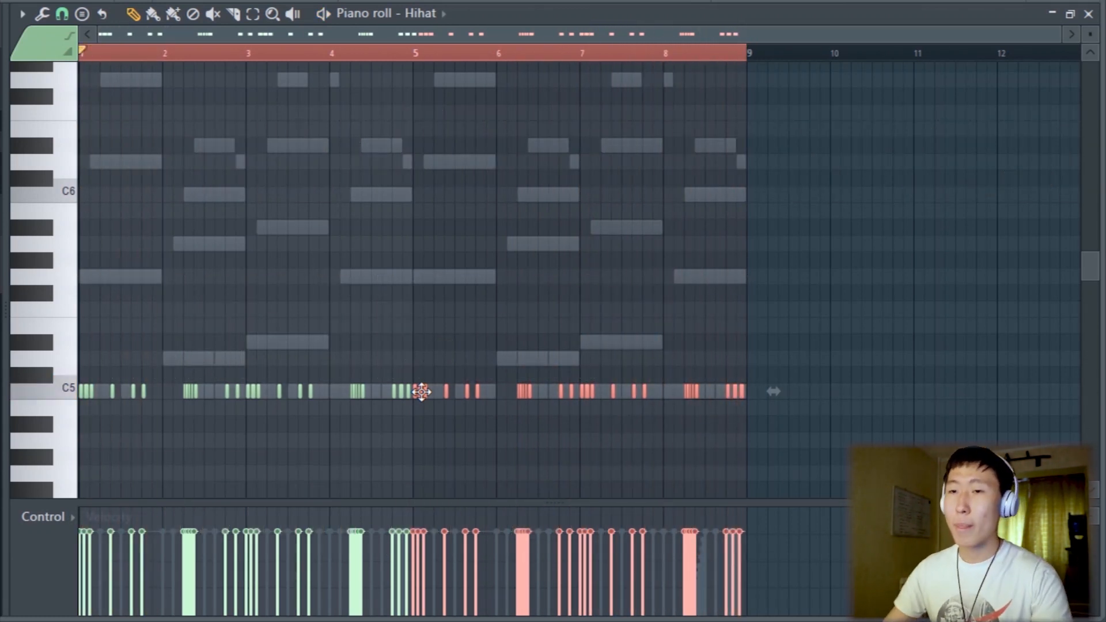
- Place one C5 note on the Open Hihat channel at the start of bar 1 and bar 5, and play the beat
left_click(429, 49, "ctrl")
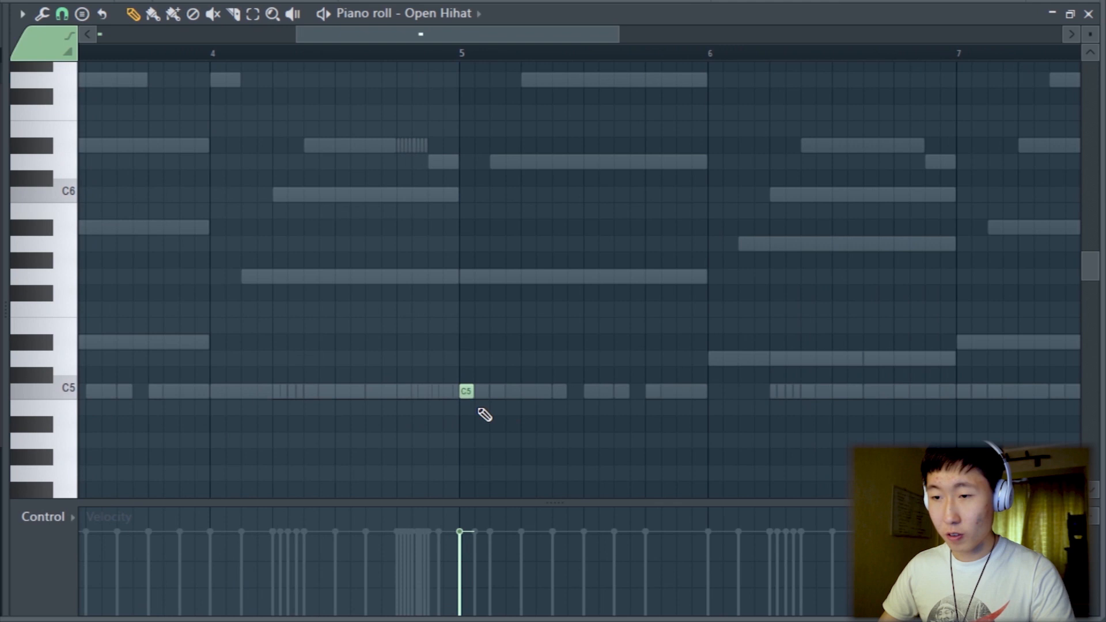
scroll(478, 410, "down", 5)
key("space")
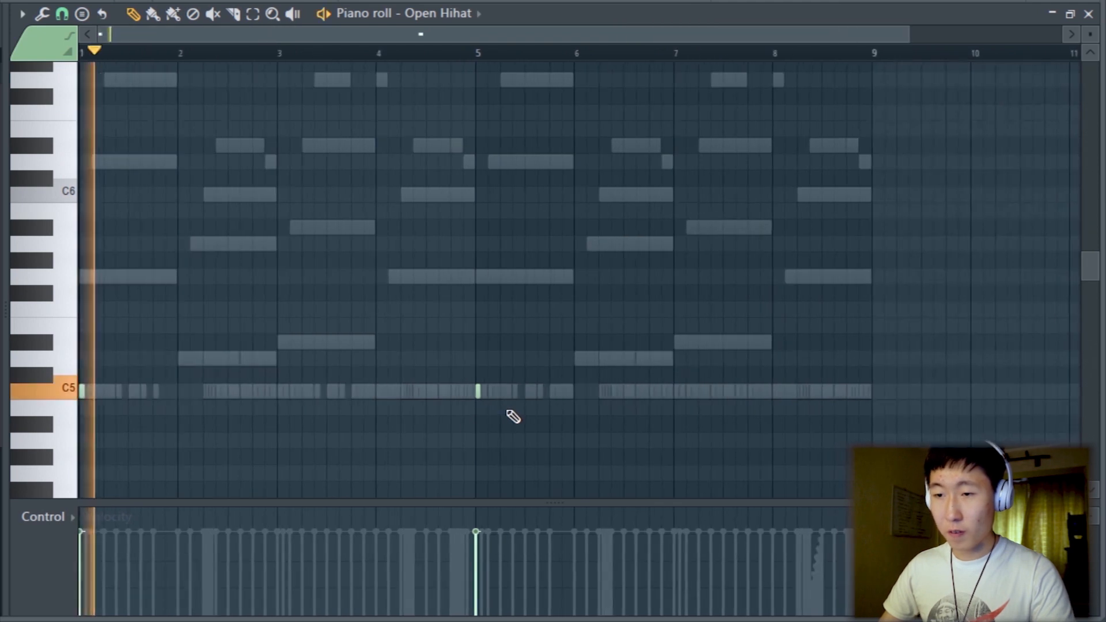
scroll(432, 411, "down", 1)
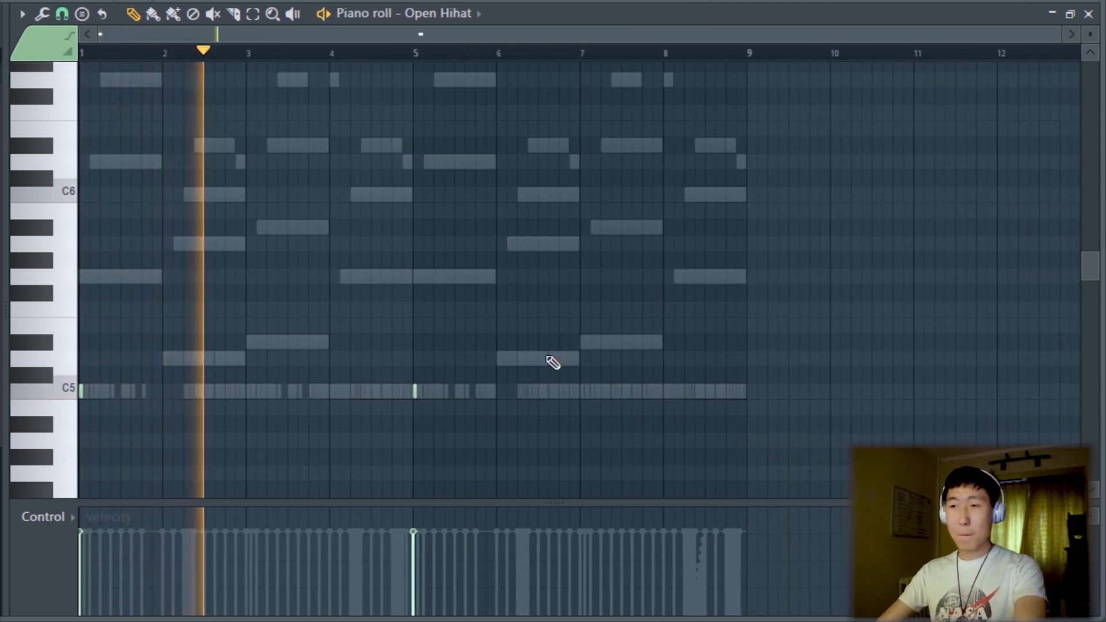
- Place two C5 notes for Cymatics - Cobra Percussion 22, late in bar 4 and early in bar 5, and play from bar 3
key("F6")
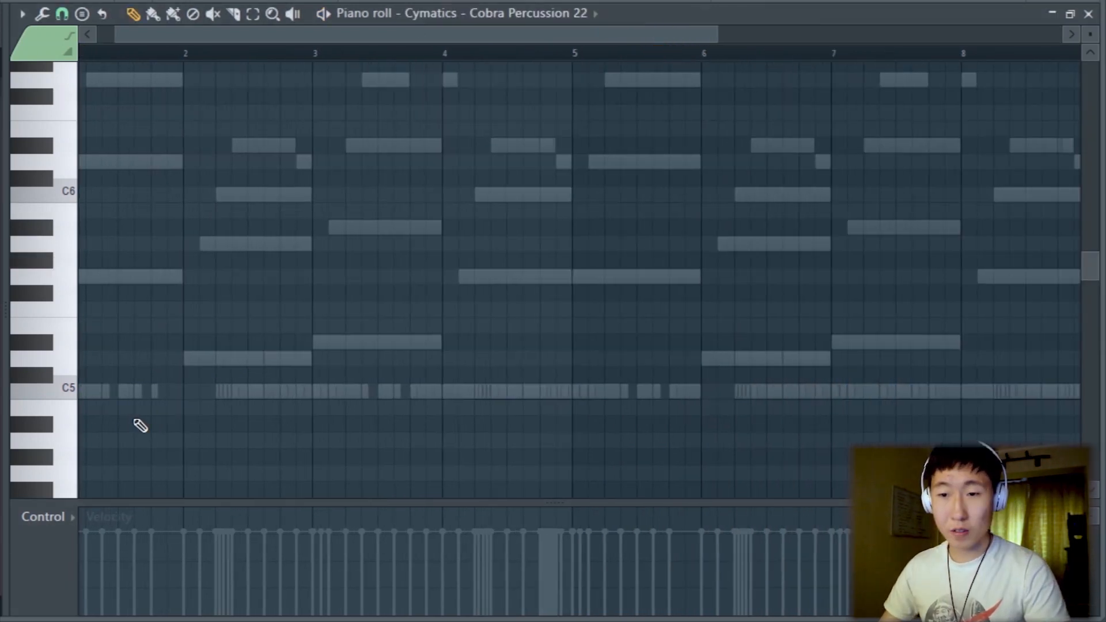
scroll(141, 425, "up", 5)
scroll(702, 412, "up", 3)
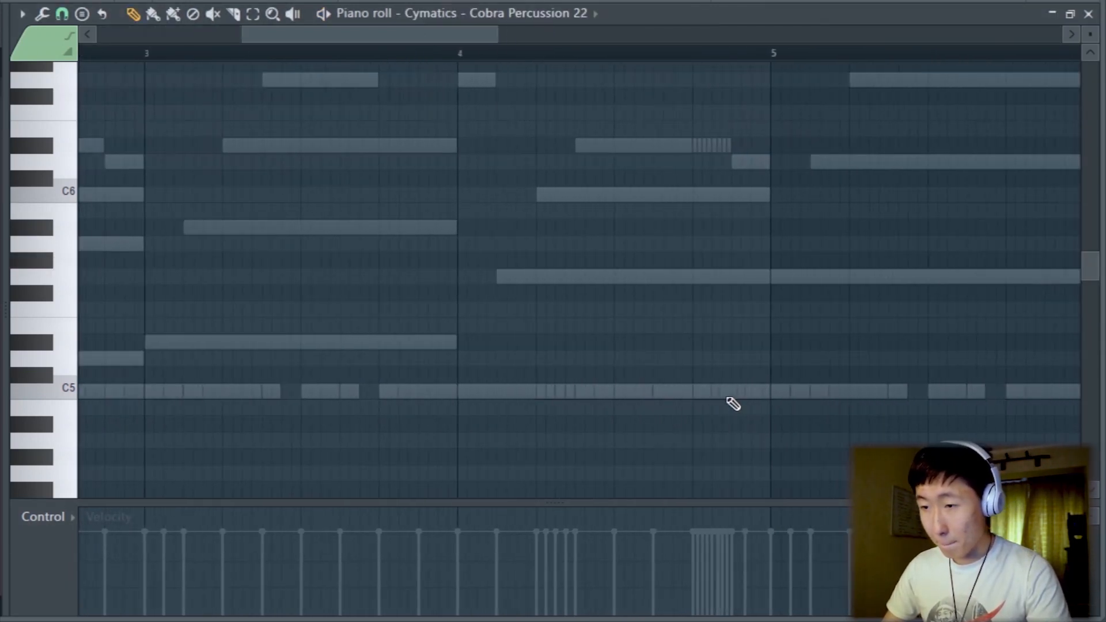
left_click_drag(719, 408, 729, 410)
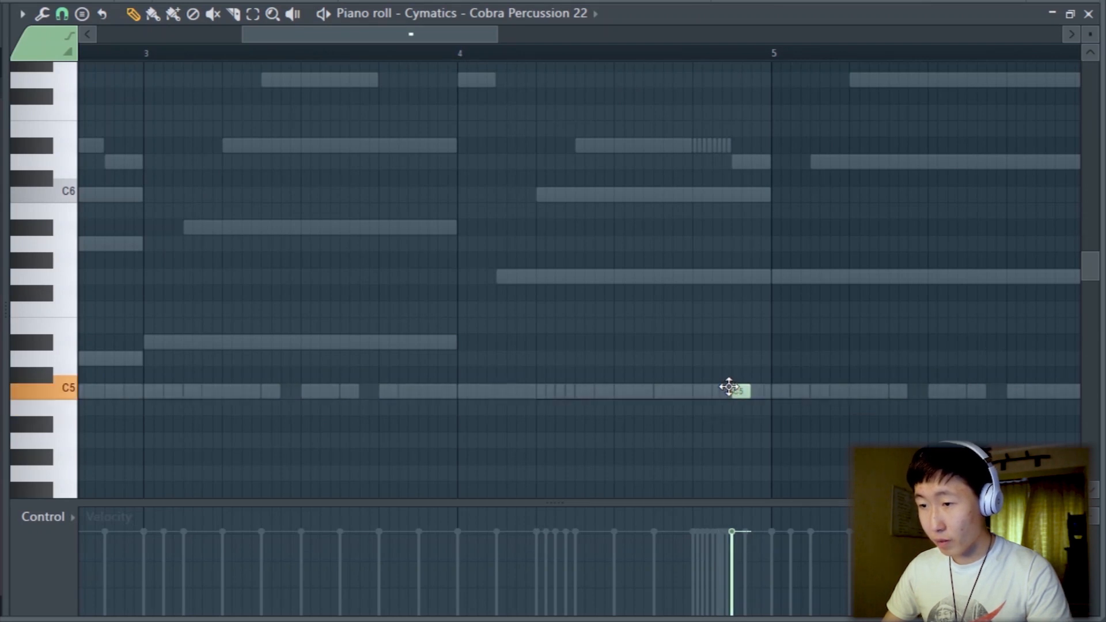
left_click_drag(816, 397, 815, 382)
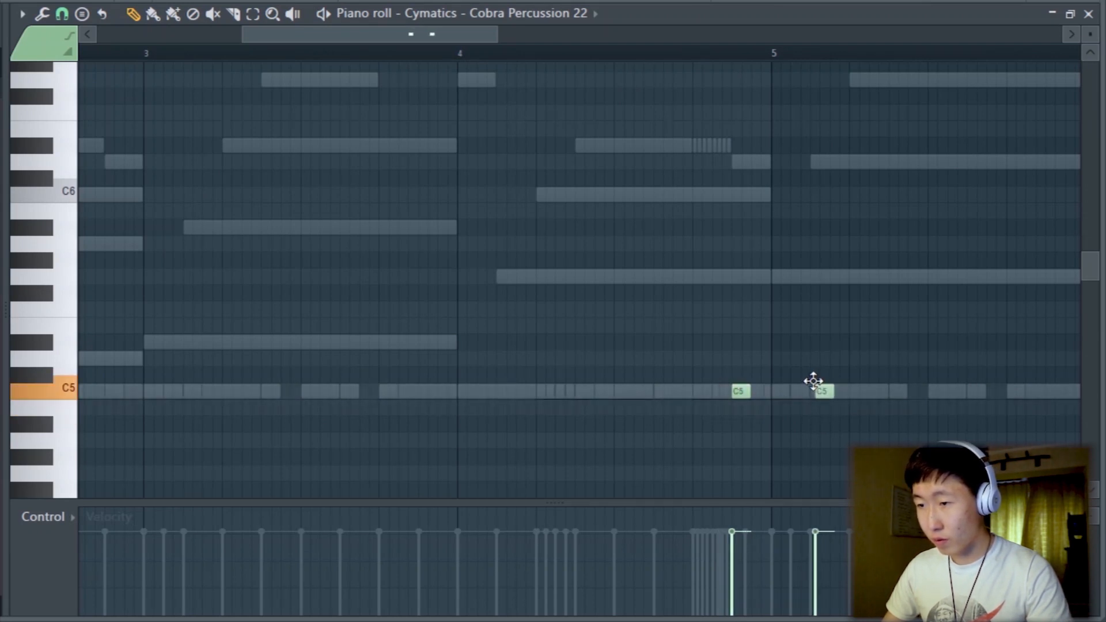
left_click(377, 60)
scroll(432, 202, "down", 2)
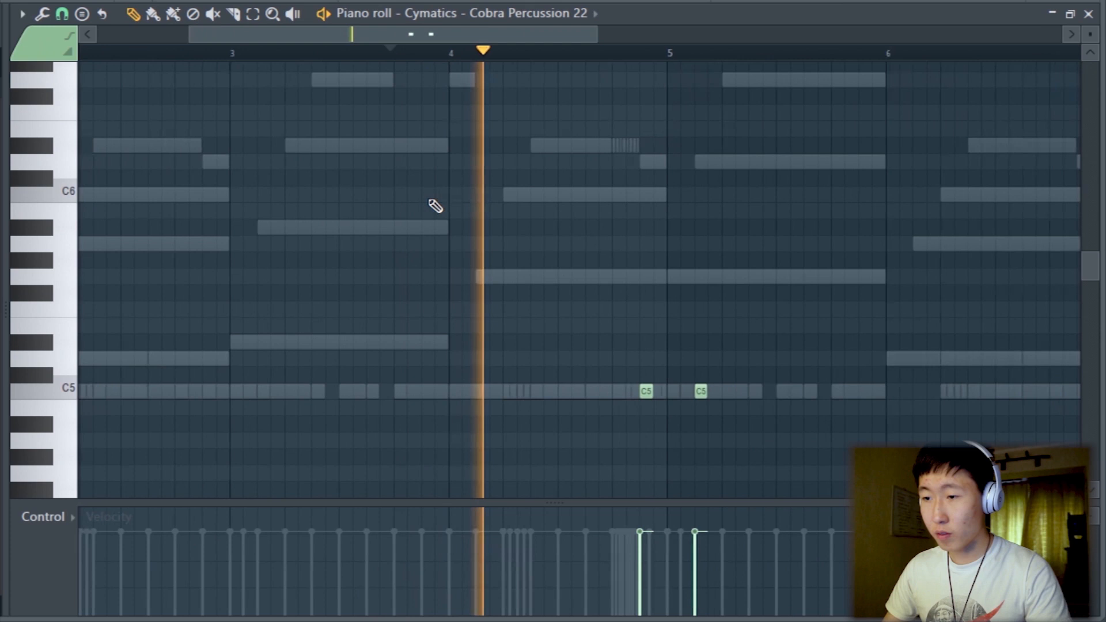
- Copy the two percussion notes to the end of bar 2 and the start of bar 3
scroll(429, 200, "down", 2)
left_click_drag(477, 301, 675, 428)
scroll(681, 434, "down", 1)
left_click_drag(444, 391, 247, 420)
scroll(353, 420, "up", 5)
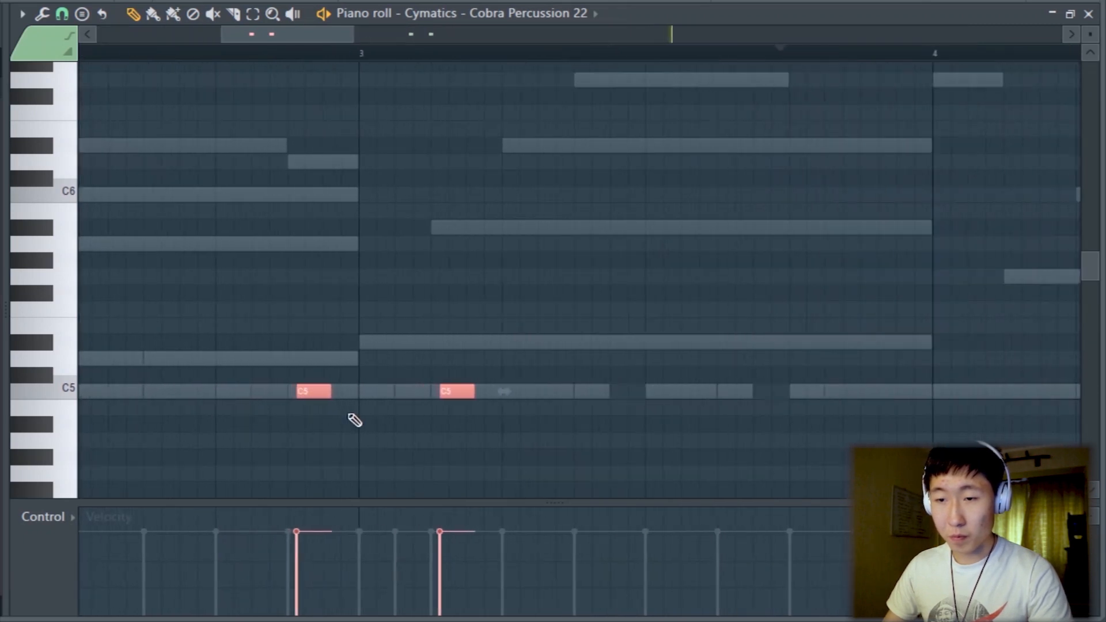
- Copy the percussion pair to the end of bar 6 and start of bar 7, nudging the copy slightly later
scroll(306, 409, "down", 3)
left_click_drag(307, 396, 871, 461)
scroll(871, 462, "down", 2)
left_click_drag(623, 457, 674, 389)
scroll(697, 432, "up", 4)
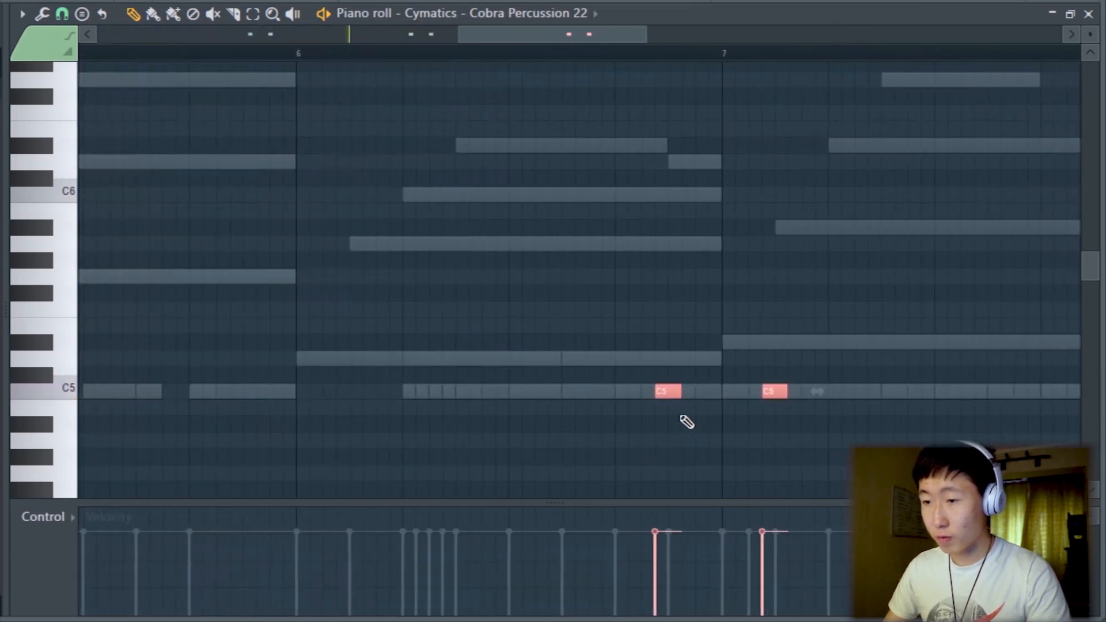
scroll(674, 406, "up", 2)
scroll(664, 401, "down", 4)
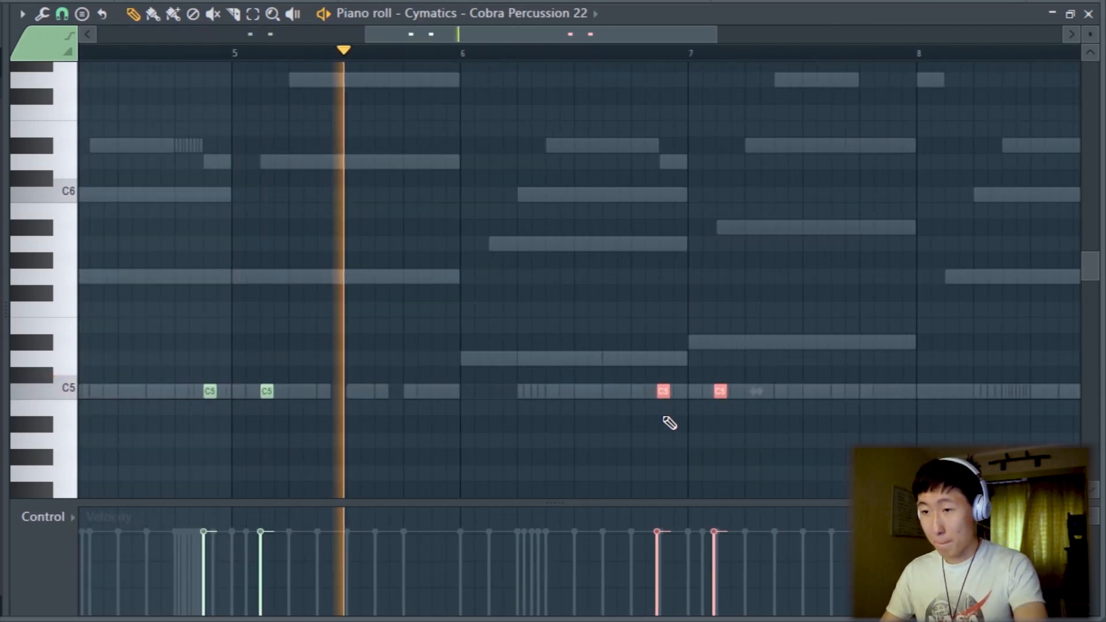
left_click_drag(665, 396, 668, 396)
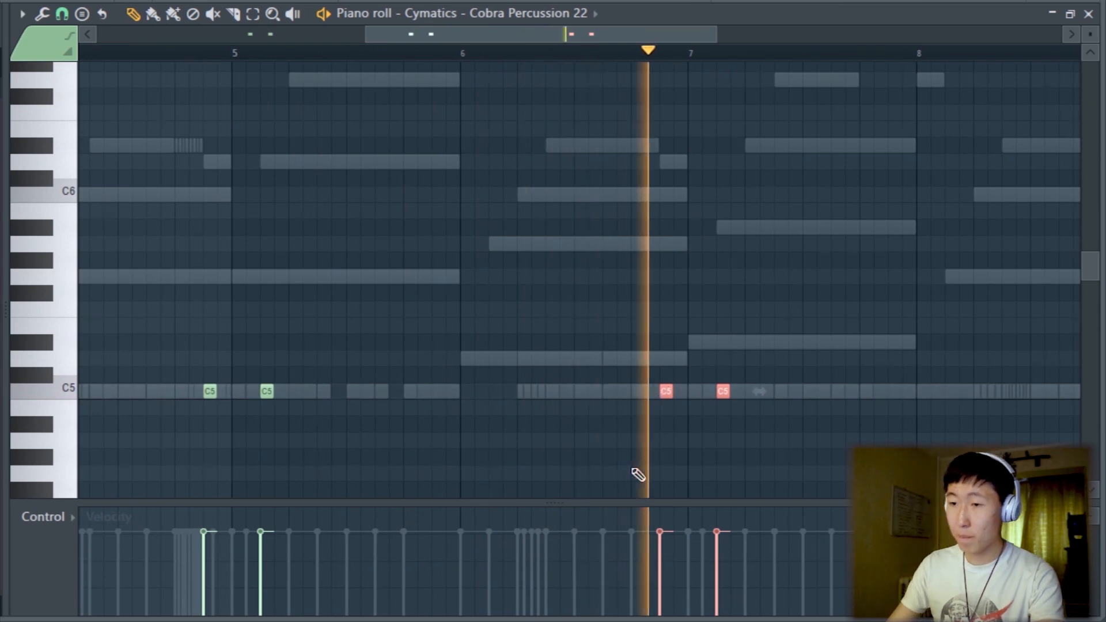
- Place a C5 note on the Crash channel at the start of bar 5, lower its velocity, and play the beat
scroll(638, 474, "down", 4)
left_click(576, 14)
key("F6")
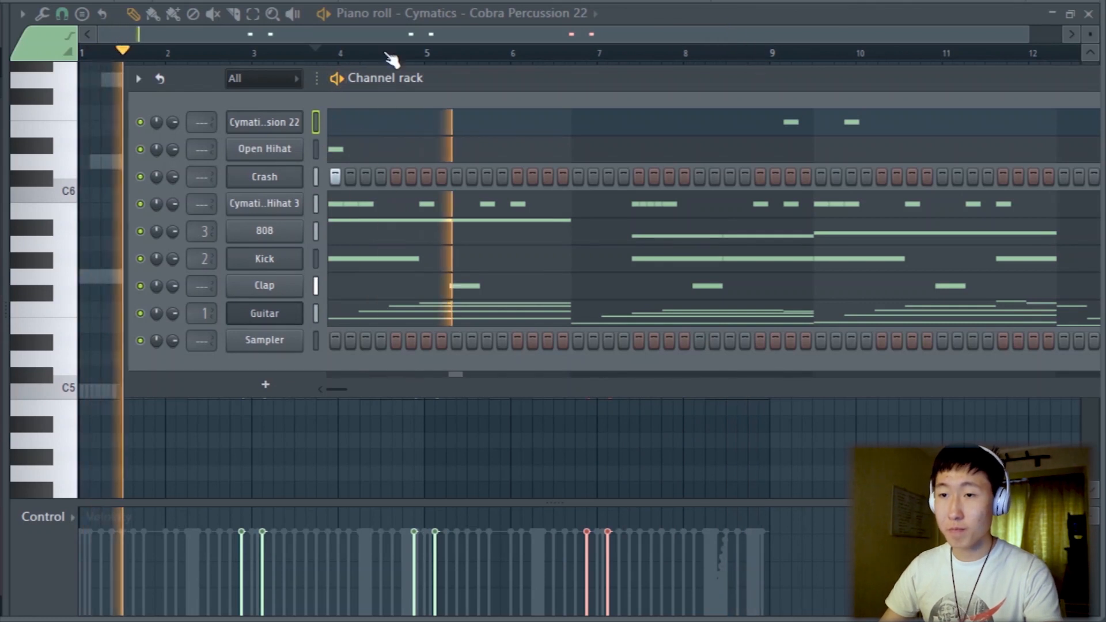
left_click(354, 149)
scroll(400, 375, "up", 3)
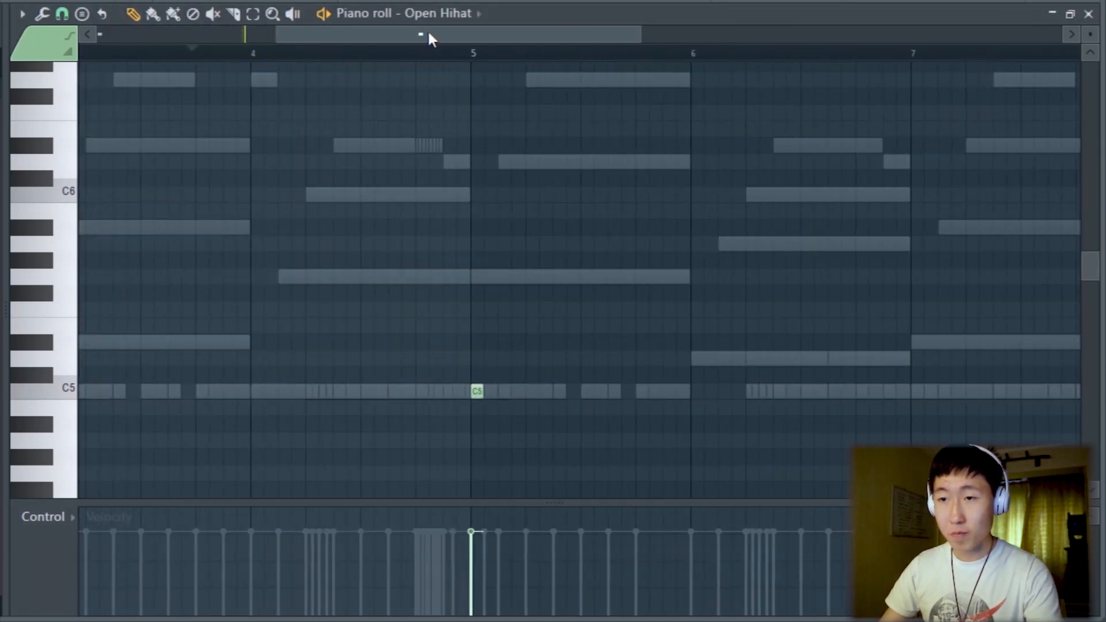
left_click(455, 14)
left_click(435, 83)
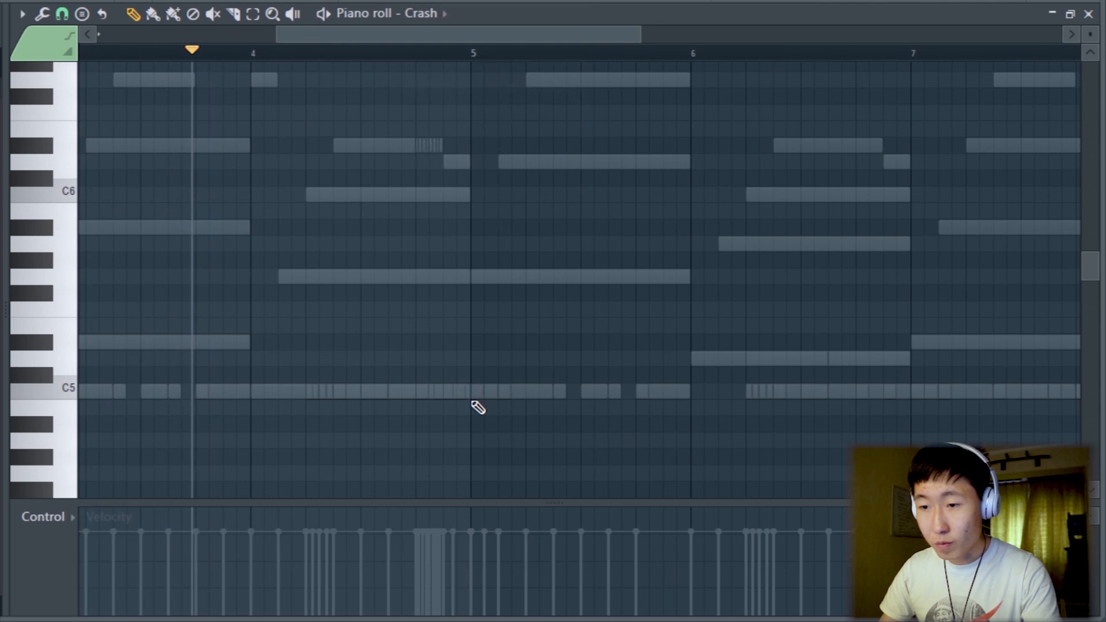
left_click(478, 407)
scroll(478, 407, "up", 4)
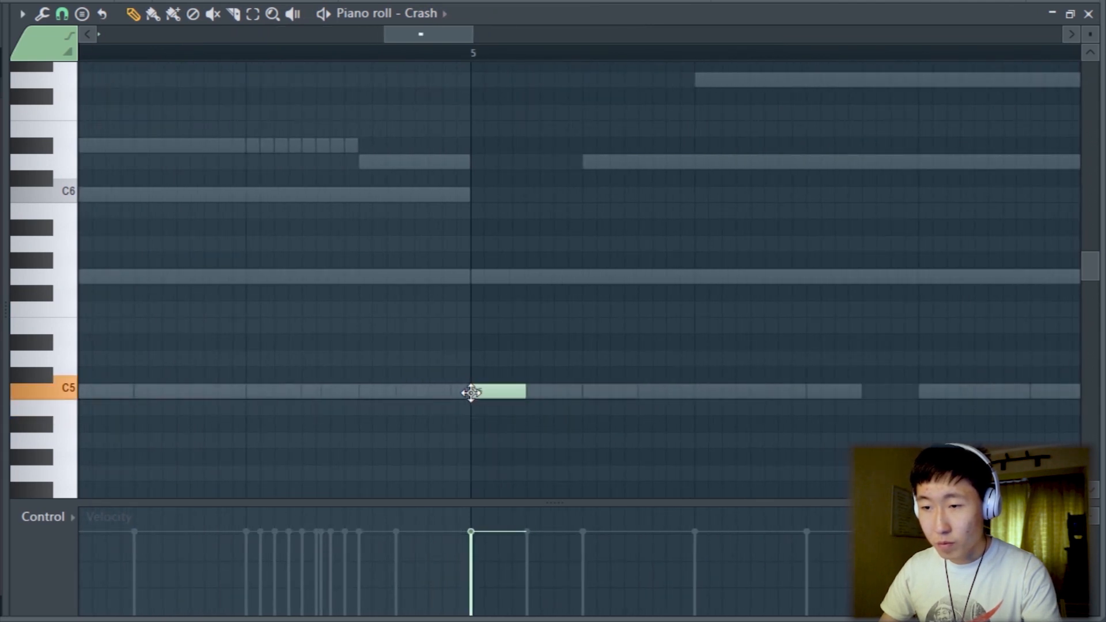
key("space")
scroll(344, 368, "down", 6)
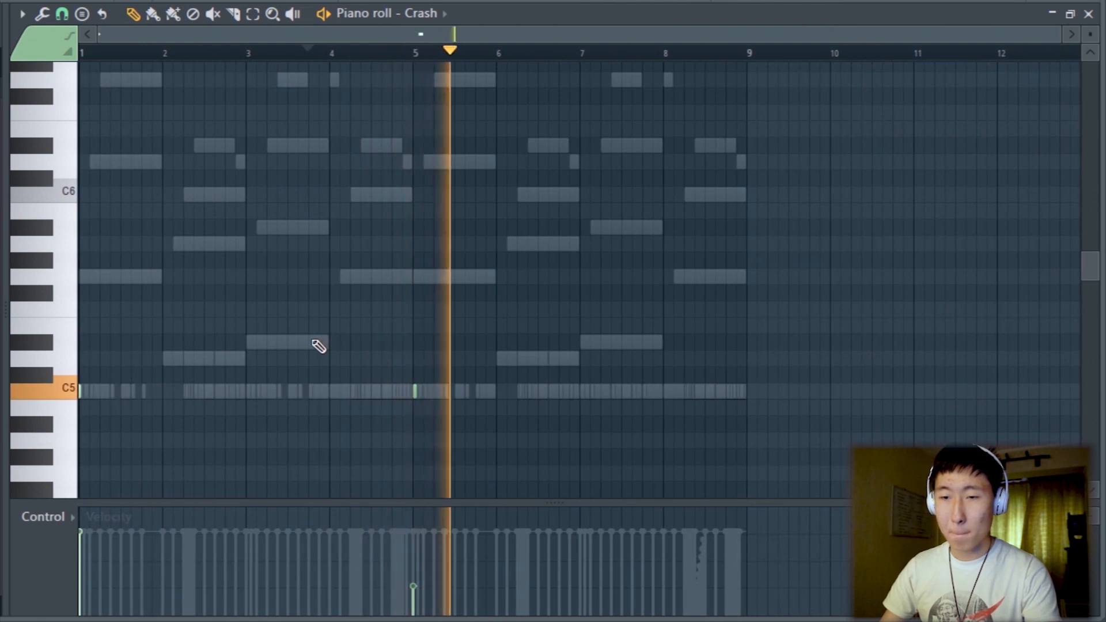
- Place a Pattern 1 clip on Track 1 of the playlist, starting at bar 1
left_click(1088, 14)
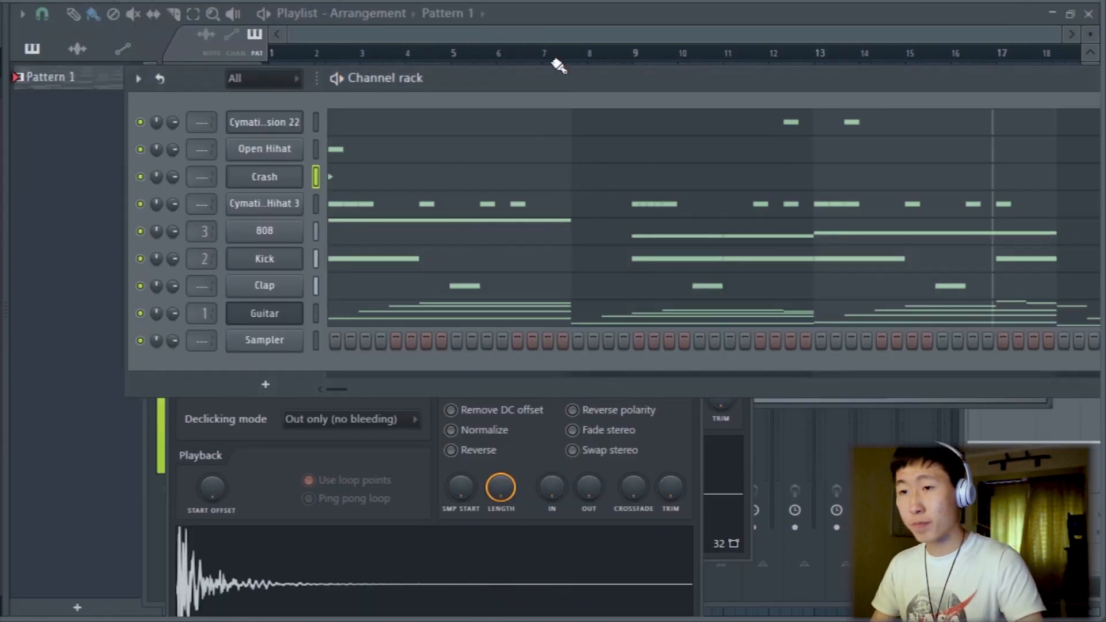
left_click(592, 19)
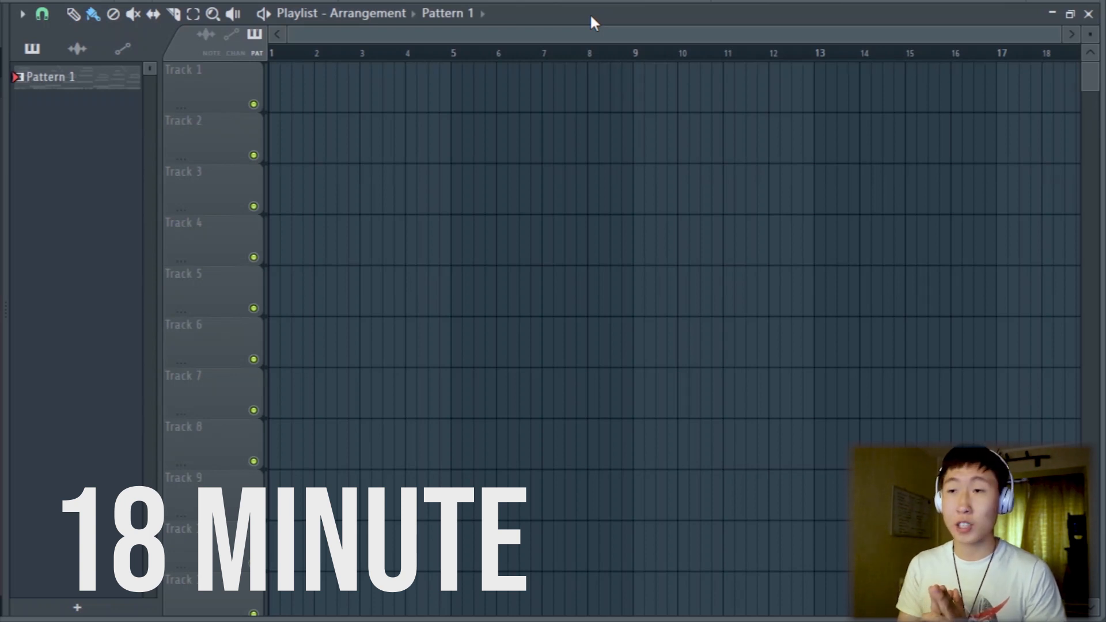
left_click(492, 94)
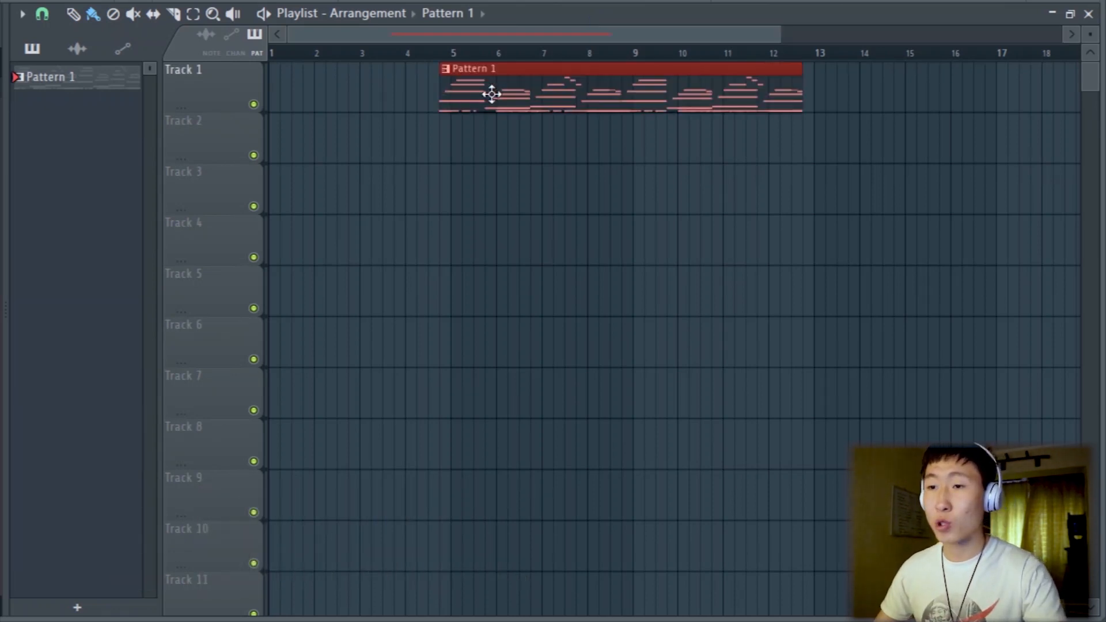
left_click_drag(492, 94, 320, 94)
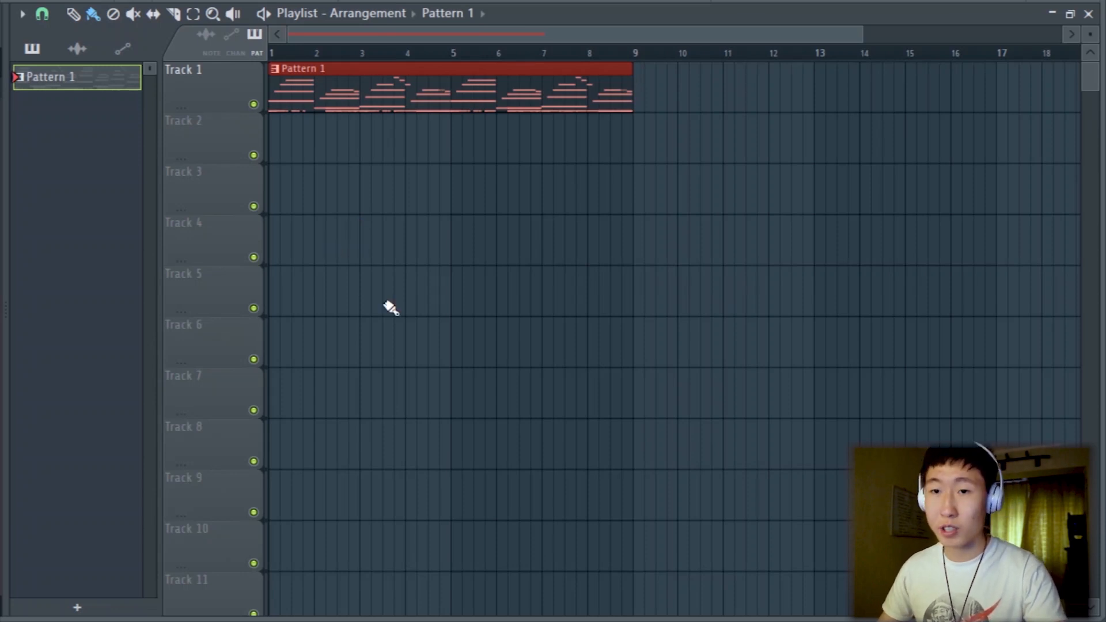
- Split Pattern 1 by channel and arrange the guitar clips from bar 1 and the drum and 808 clips from bar 17, all through bar 48
right_click(91, 90)
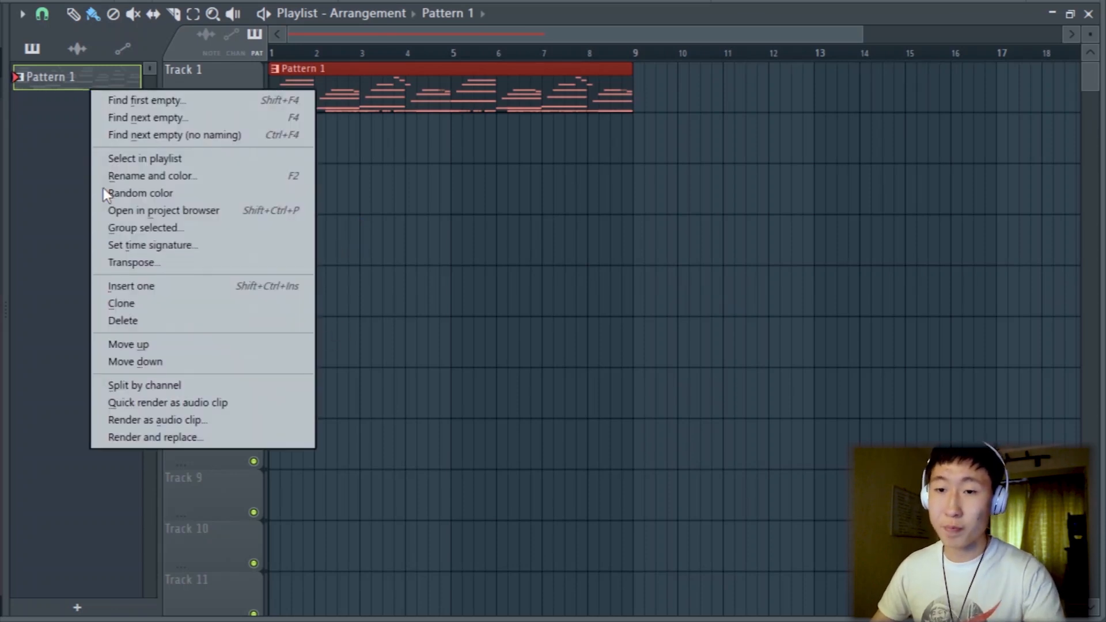
left_click(140, 385)
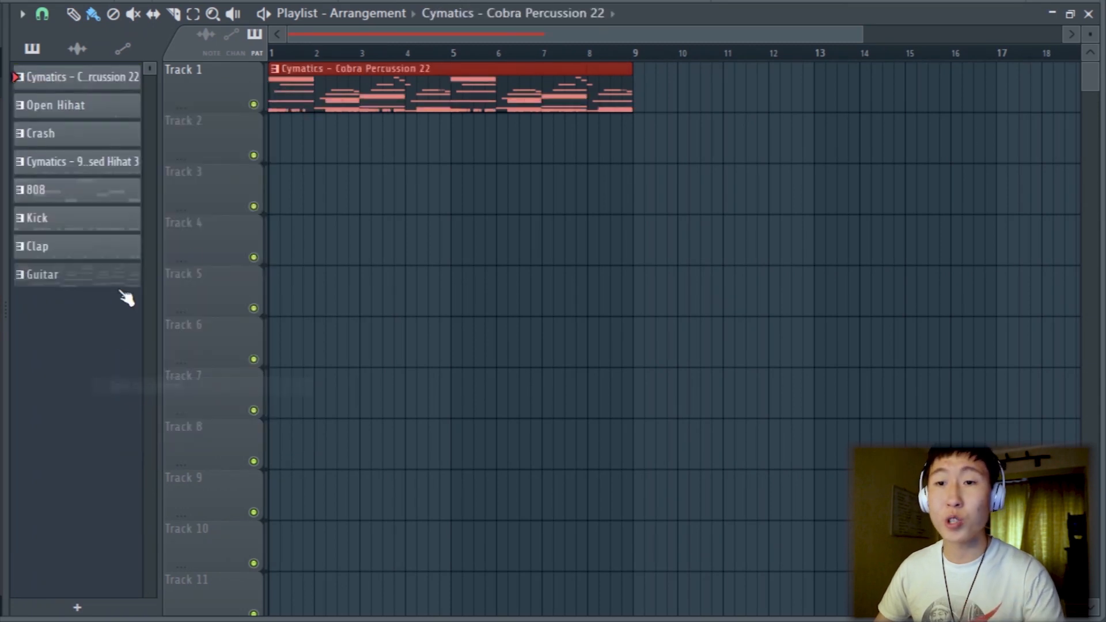
mouse_move(327, 75)
left_mouse_down()
mouse_move(326, 127)
mouse_move(323, 78)
left_mouse_up()
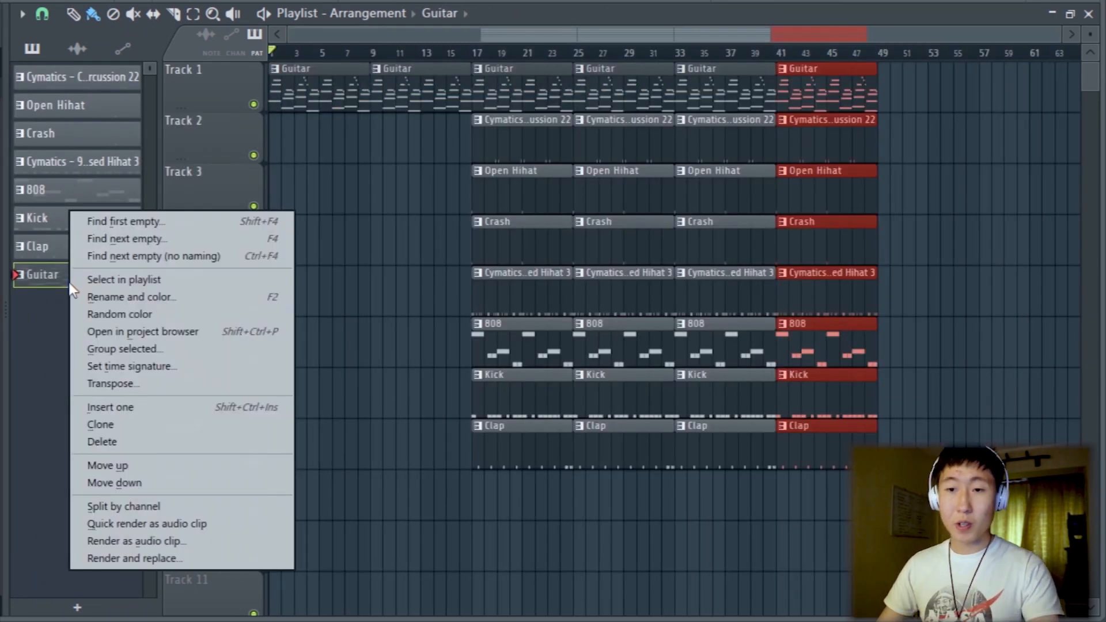
- Clone the Guitar pattern and, in the copied pattern, clone the Guitar channel
left_click(102, 423)
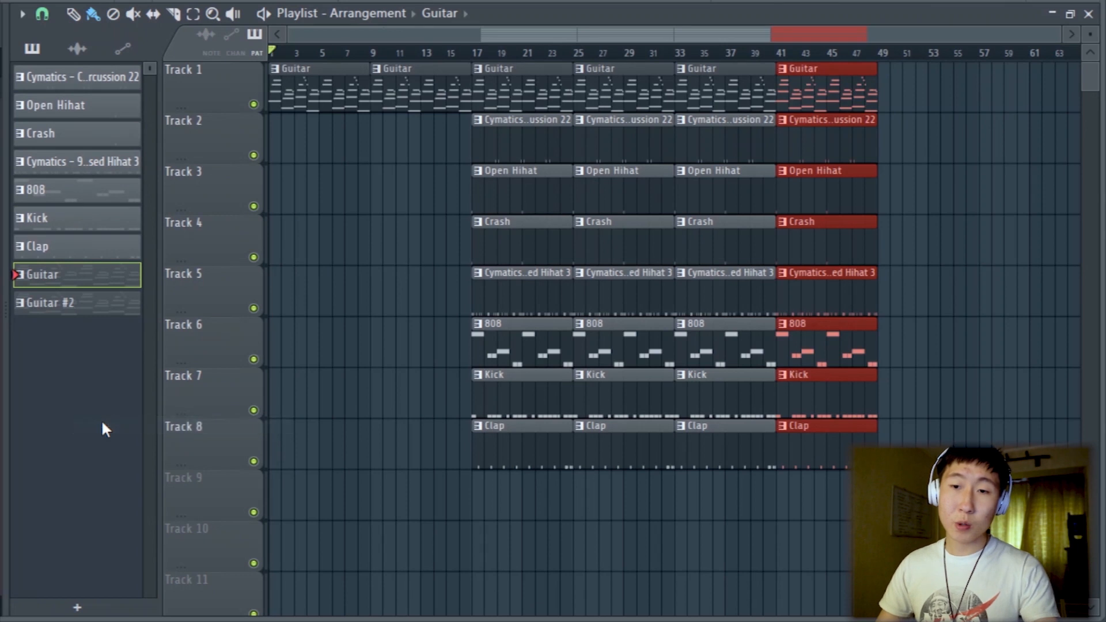
left_click(74, 304)
key("F6")
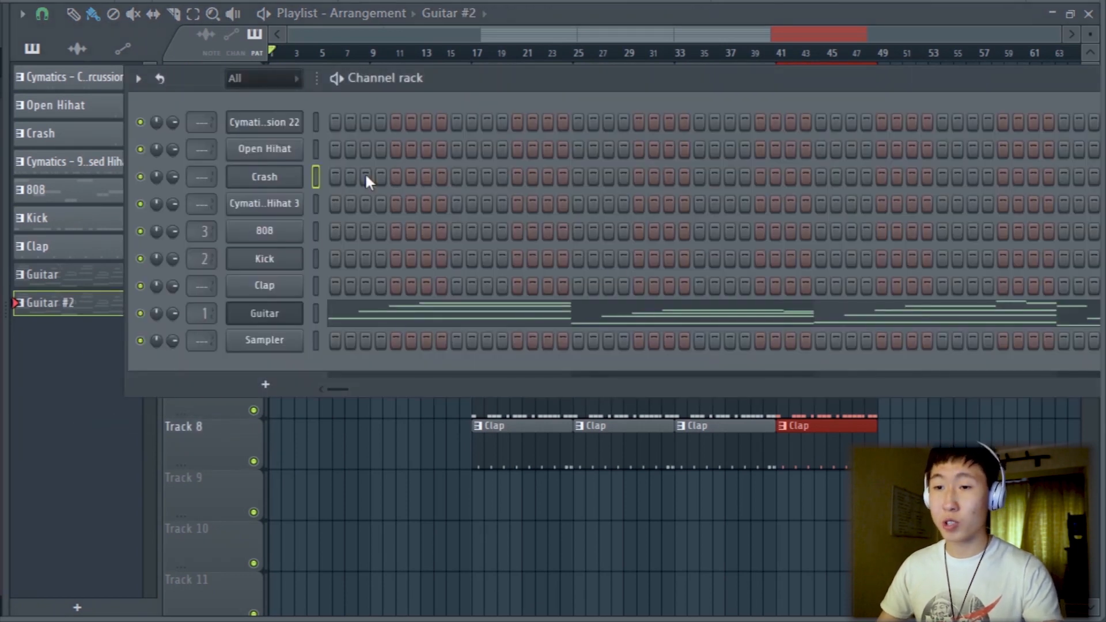
right_click(280, 321)
left_click(396, 476)
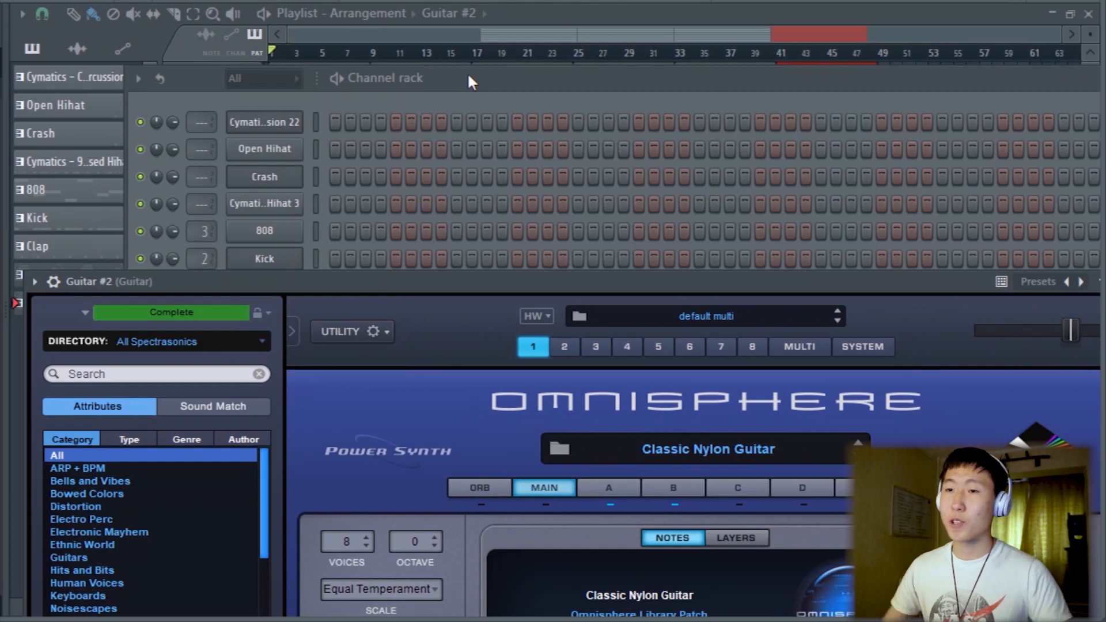
- Move the copied pattern's notes from the Guitar channel to the Guitar #2 channel
left_click(468, 78)
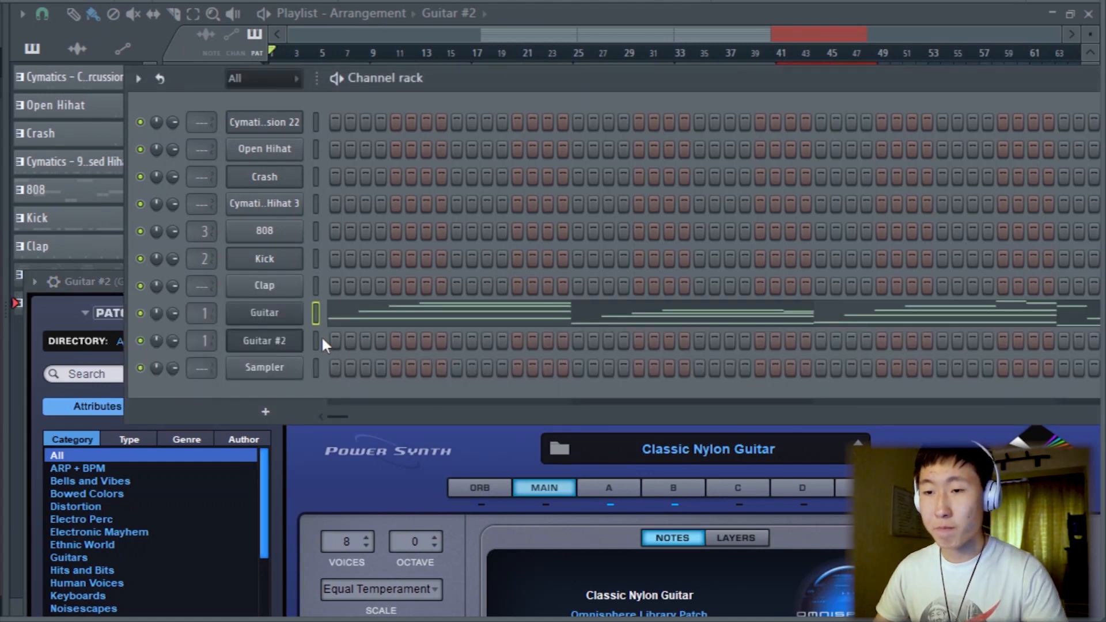
key("ctrl+x")
key("ctrl+v")
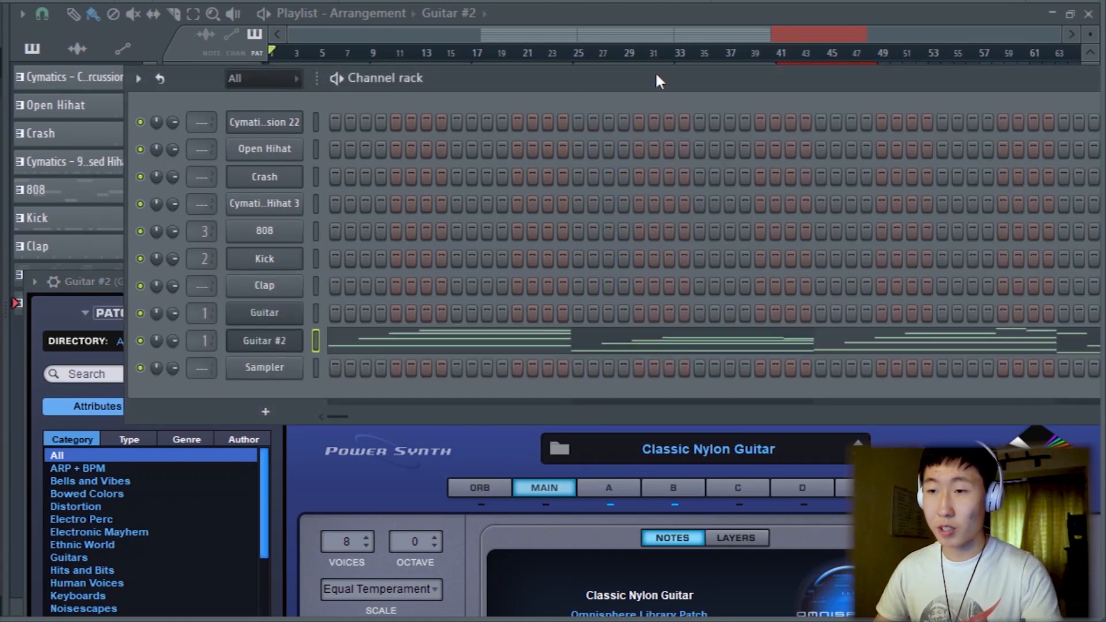
- Route the Guitar #2 channel to its own mixer track on Insert 4
key("F9")
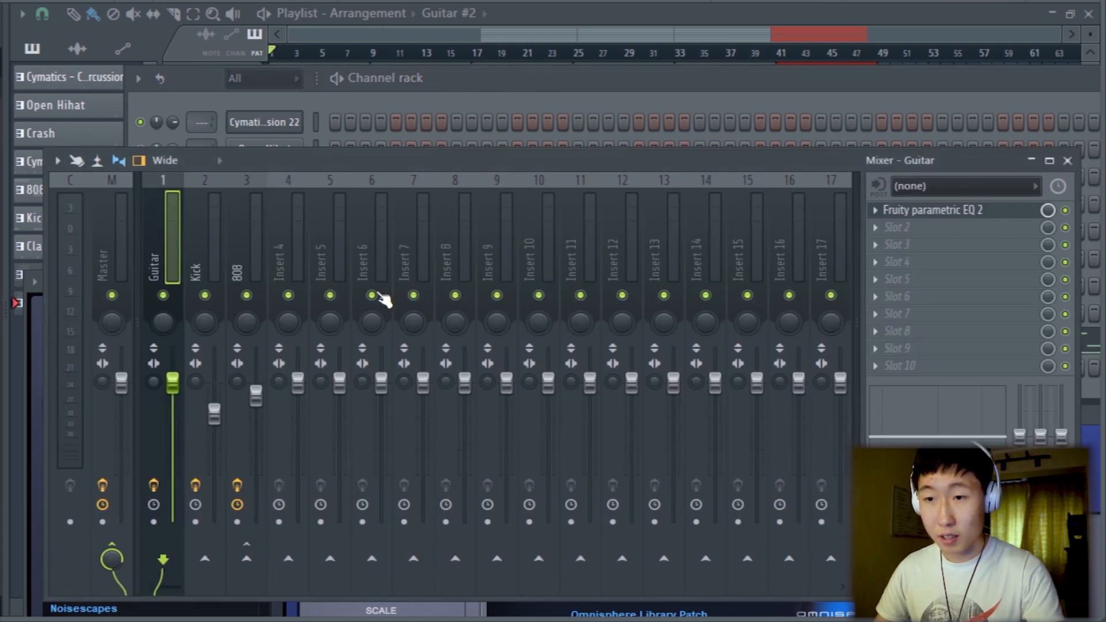
right_click(293, 257)
mouse_move(412, 262)
left_click(525, 259)
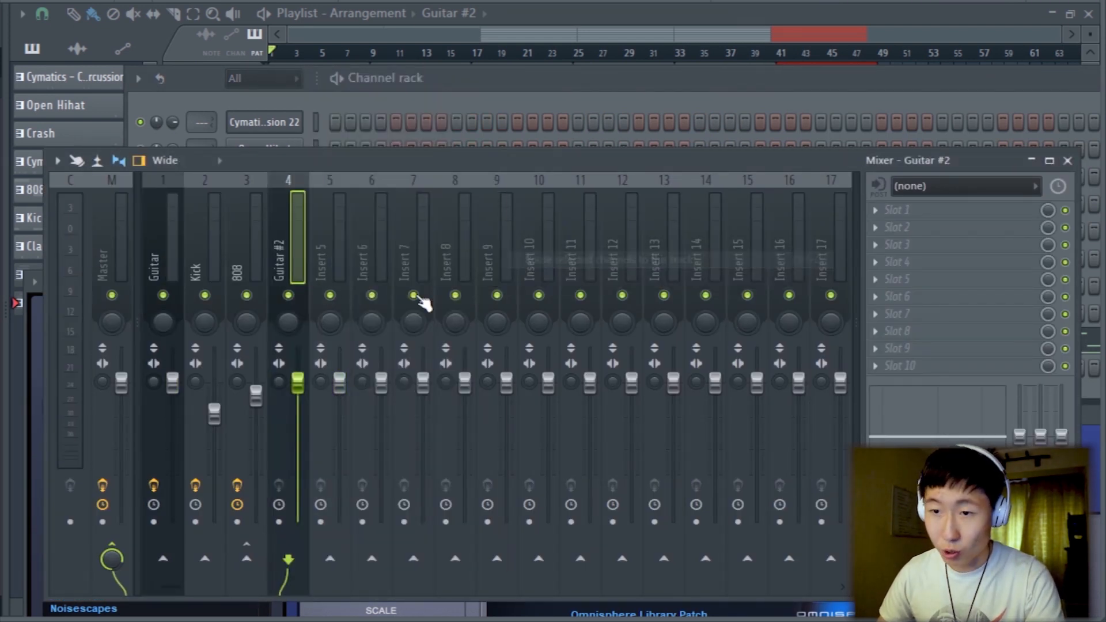
left_click(427, 46)
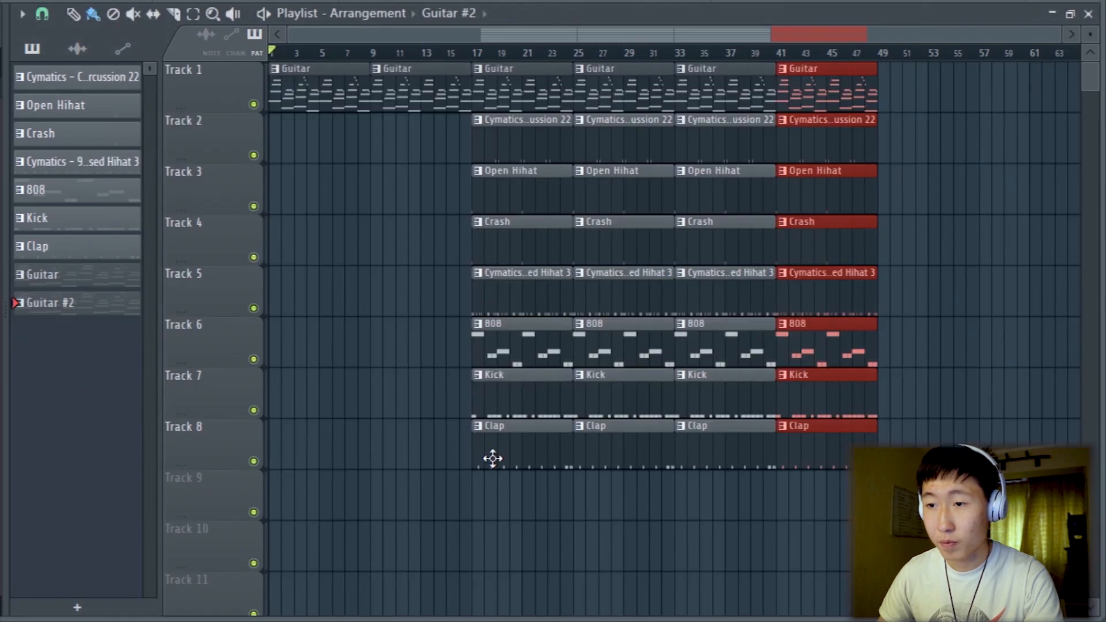
- Place two Guitar #2 clips back to back on Track 9, filling bars 1 to 16
left_click(499, 498)
left_click_drag(490, 487, 174, 483)
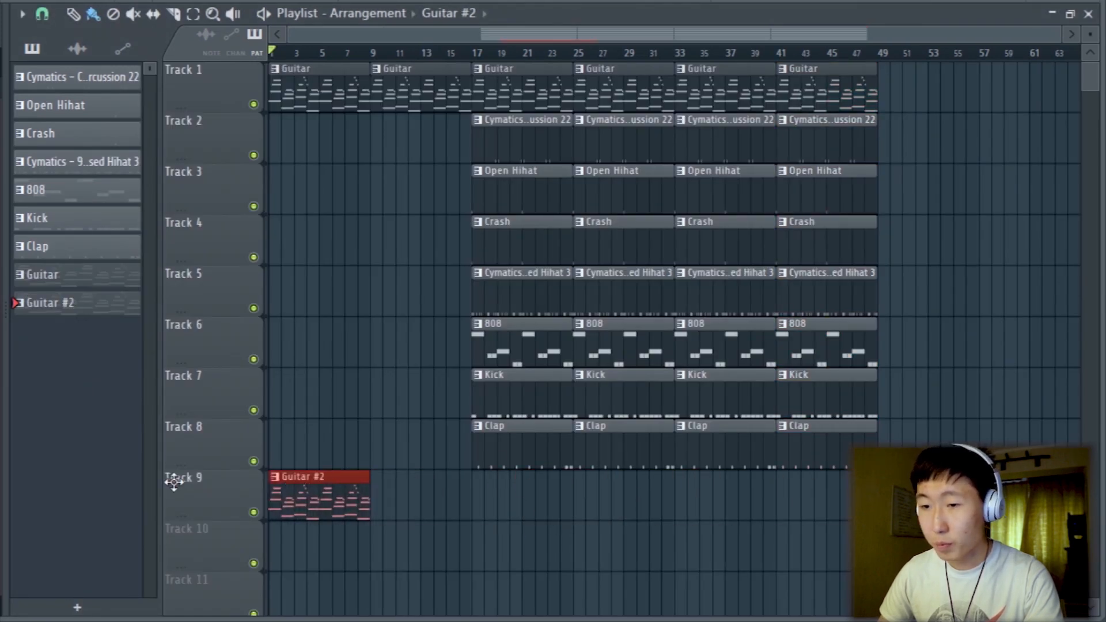
left_click(379, 508)
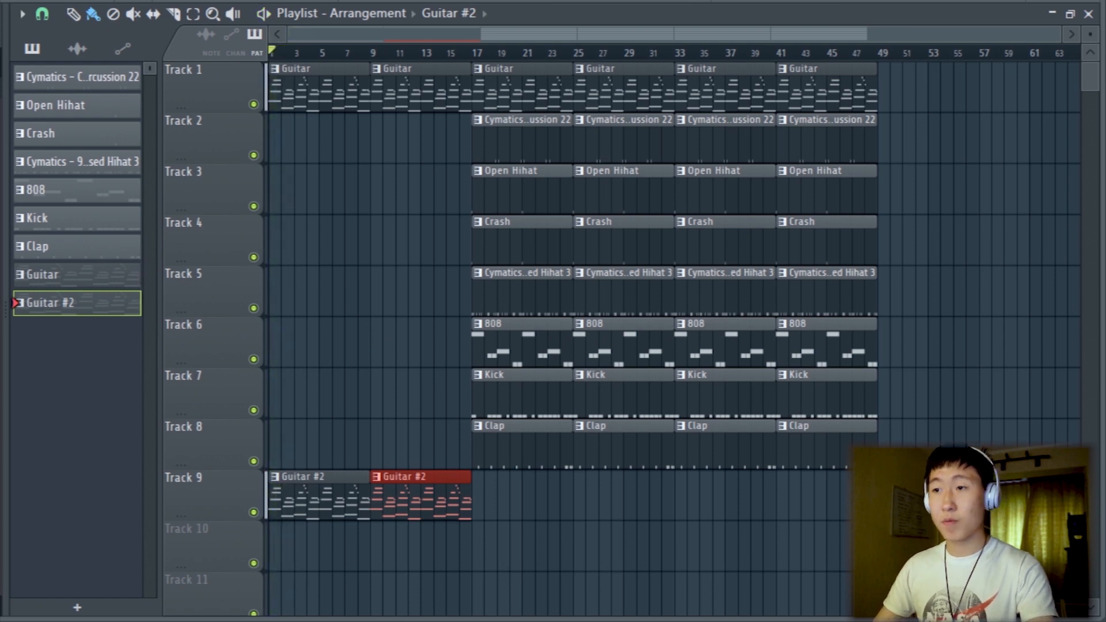
- Load Gross Beat into the first effect slot of the Guitar #2 mixer track
key("F9")
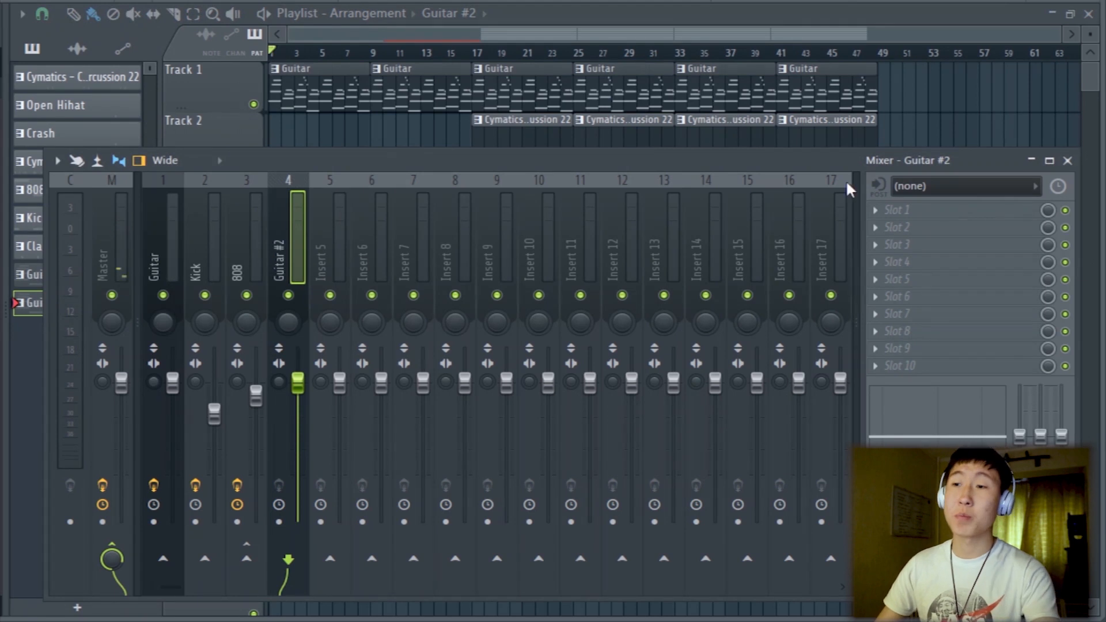
left_click(891, 209)
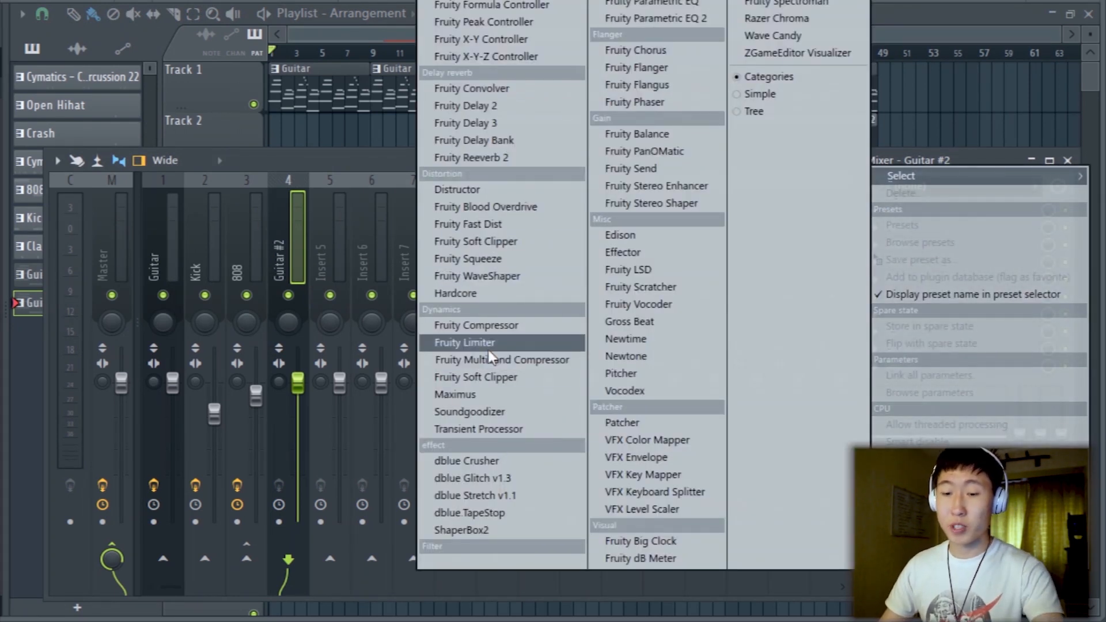
left_click(629, 322)
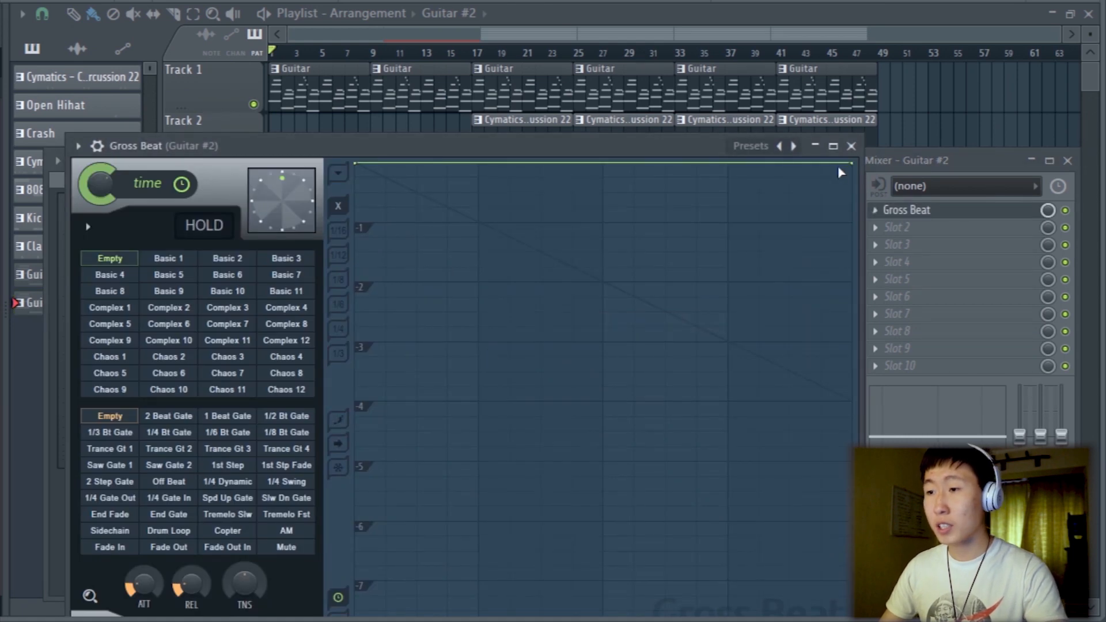
- Lower the end point of Gross Beat's time envelope to about the 2 mark and set its mode to Single curve
left_click_drag(855, 164, 886, 254)
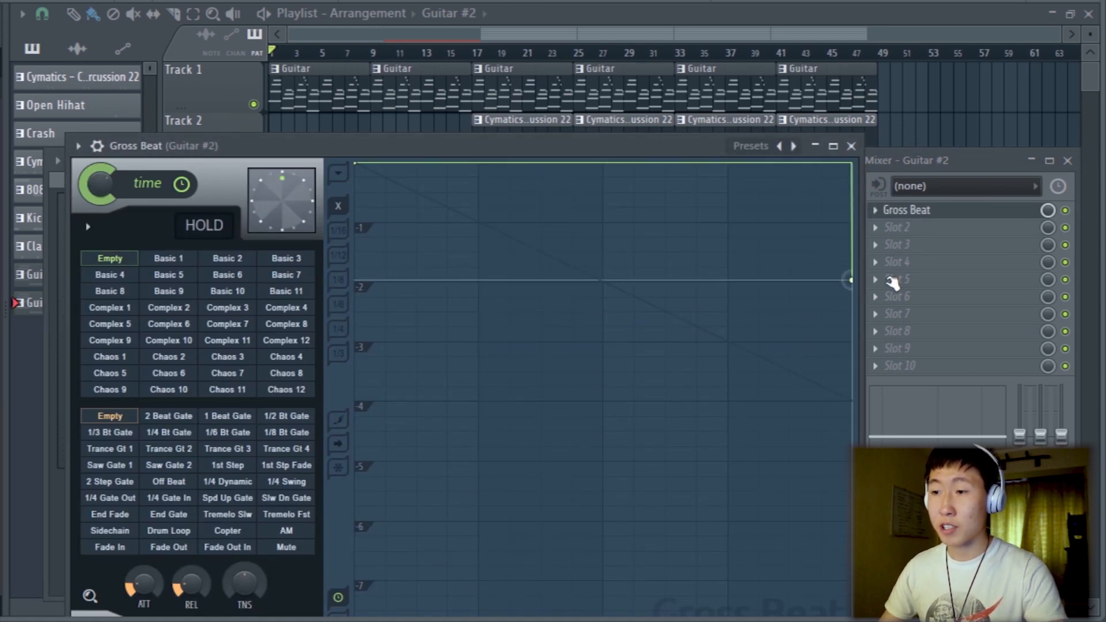
right_click(851, 282)
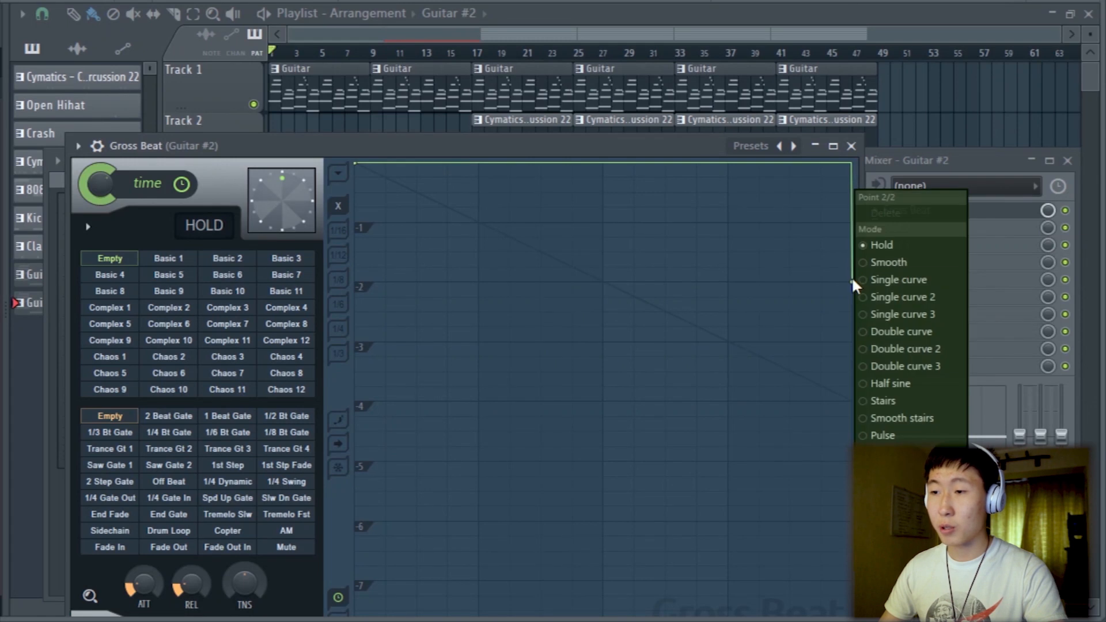
left_click(915, 281)
- Play the arrangement from bar 1 to hear the slowed Guitar #2 layer, keeping the mixer levels in view
key("space")
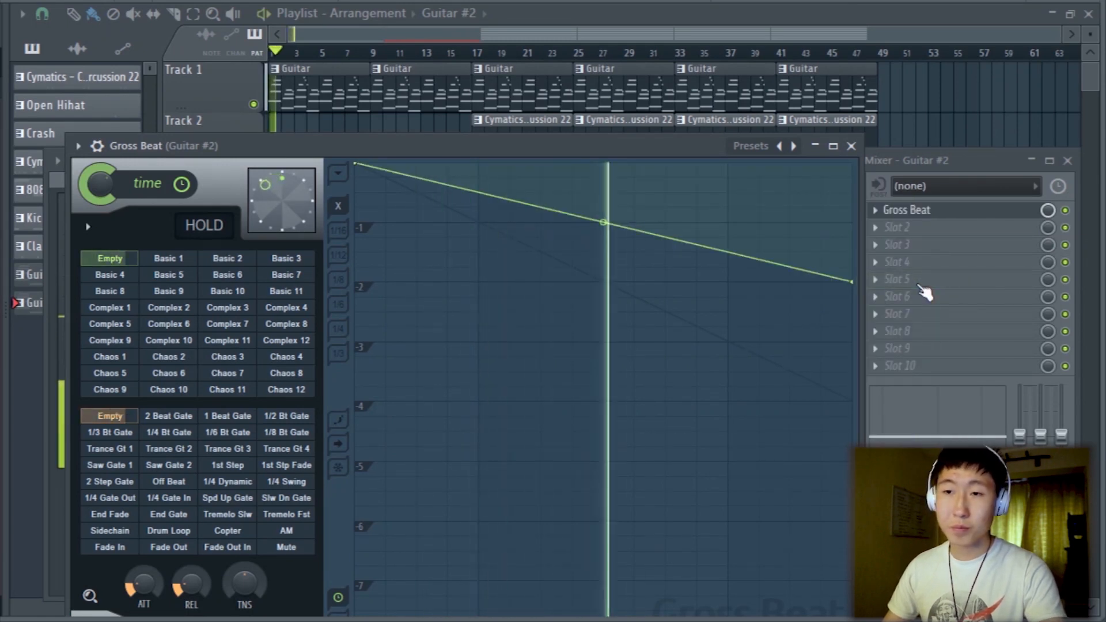
left_click_drag(404, 143, 679, 72)
key("space")
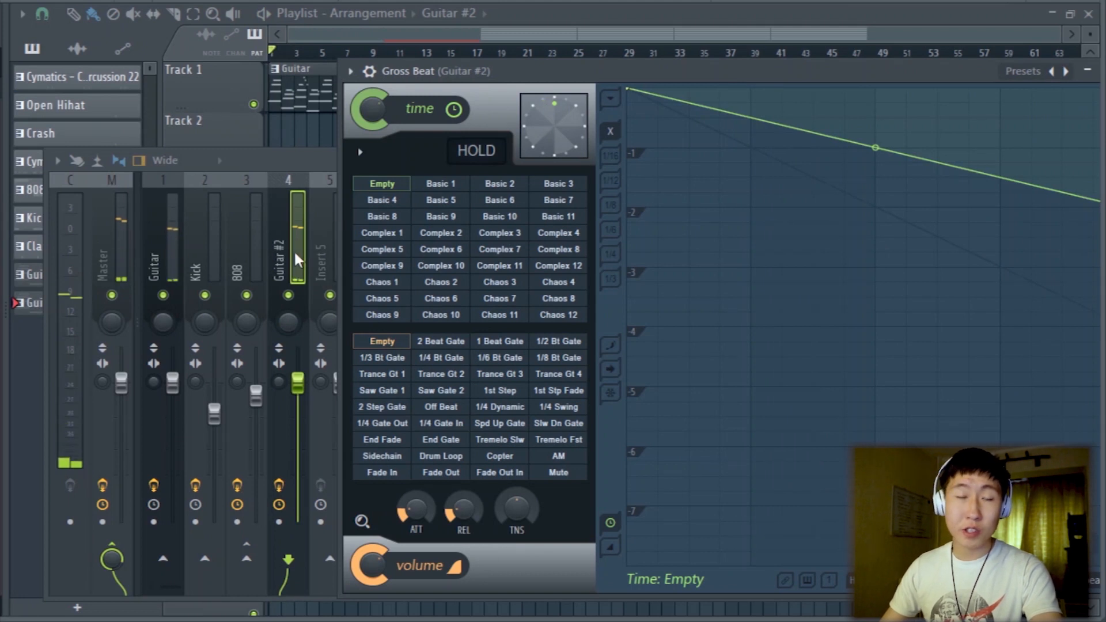
key("space")
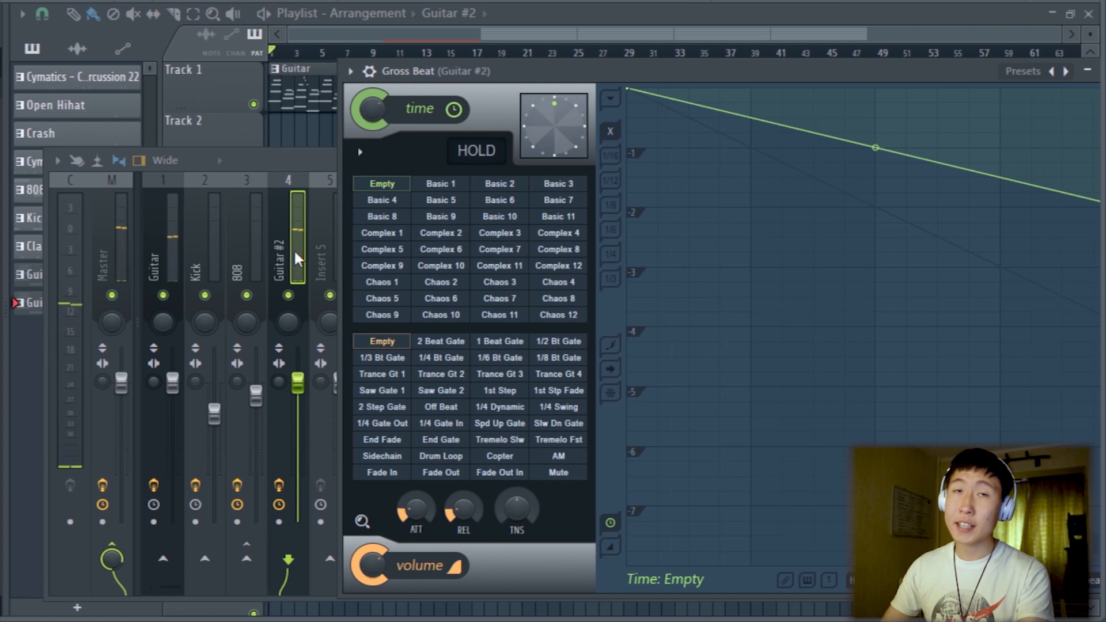
key("space")
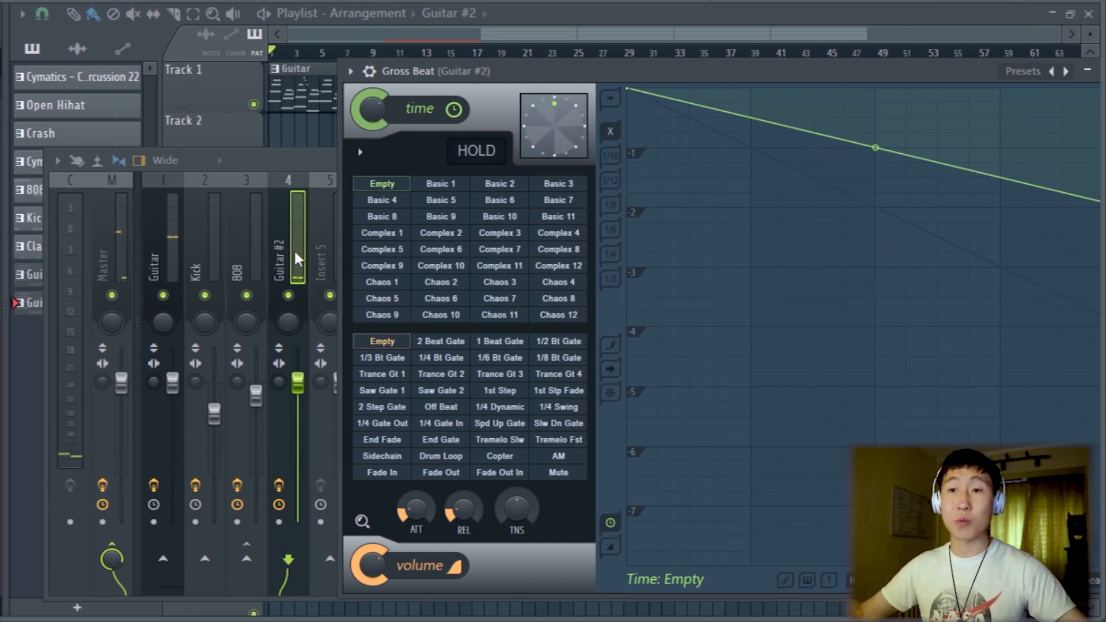
key("space")
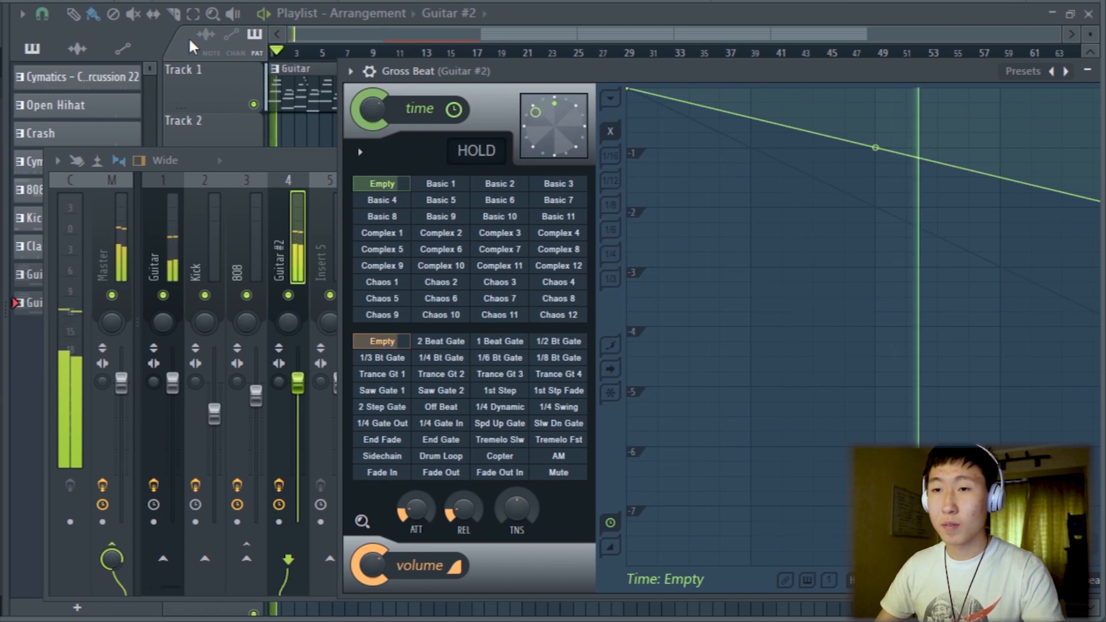
- Lower the Guitar #2 mixer fader slightly during playback, and select the Guitar mixer track
left_click(408, 34)
scroll(271, 254, "up", 3)
left_click_drag(556, 525, 289, 514)
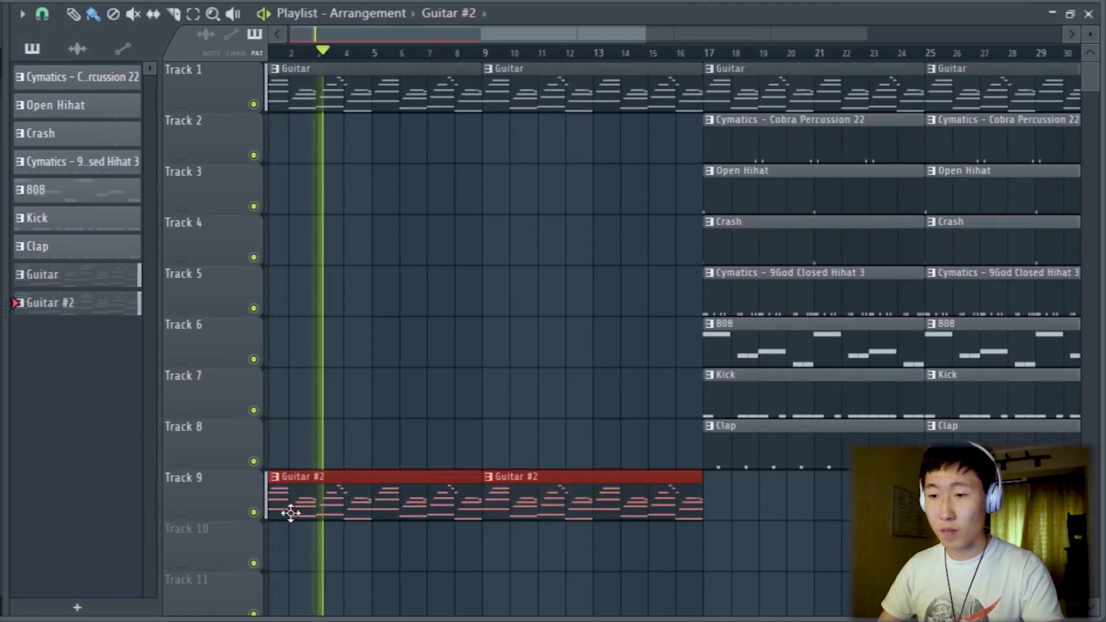
scroll(288, 513, "down", 2)
key("F9")
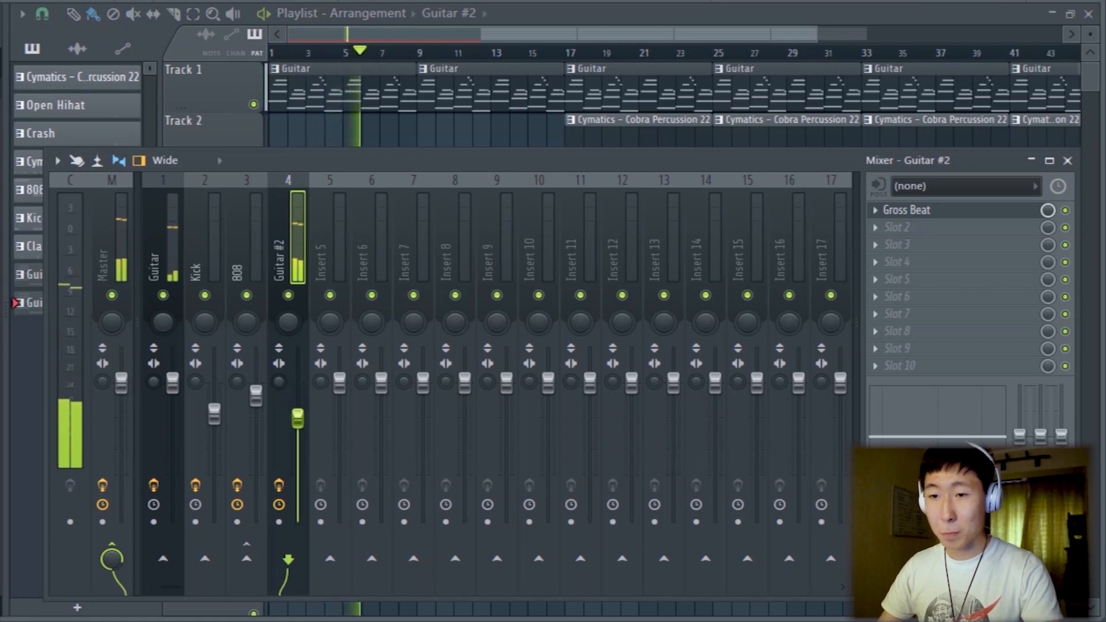
left_click(159, 236)
key("space")
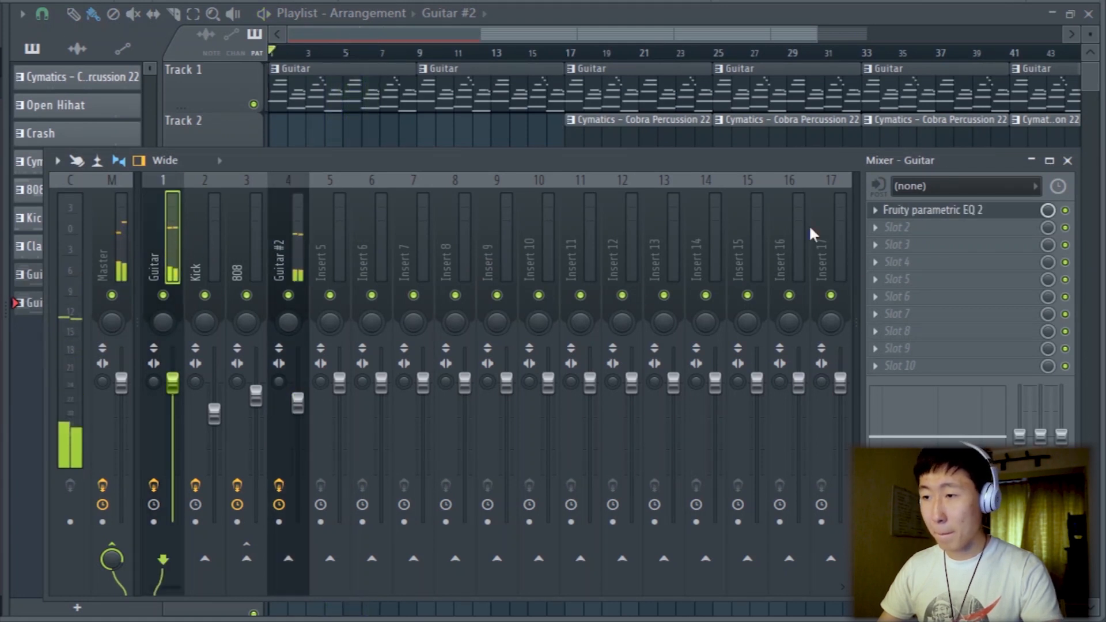
- Add Fruity Parametric EQ 2 to the second effect slot of the Guitar #2 mixer track
left_click(331, 242)
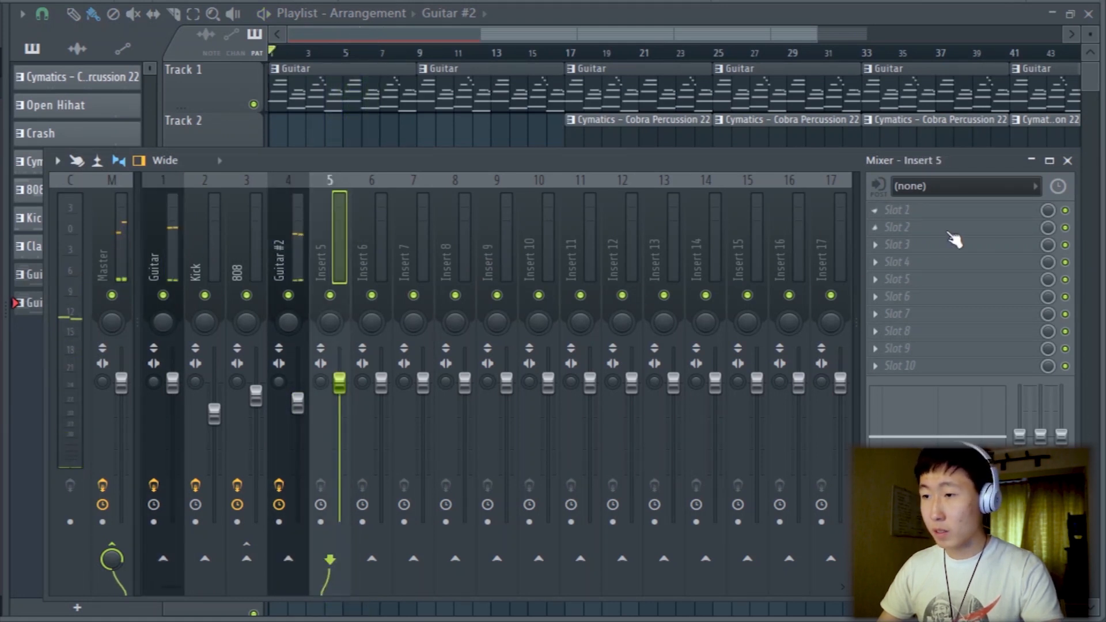
left_click(299, 236)
left_click(902, 227)
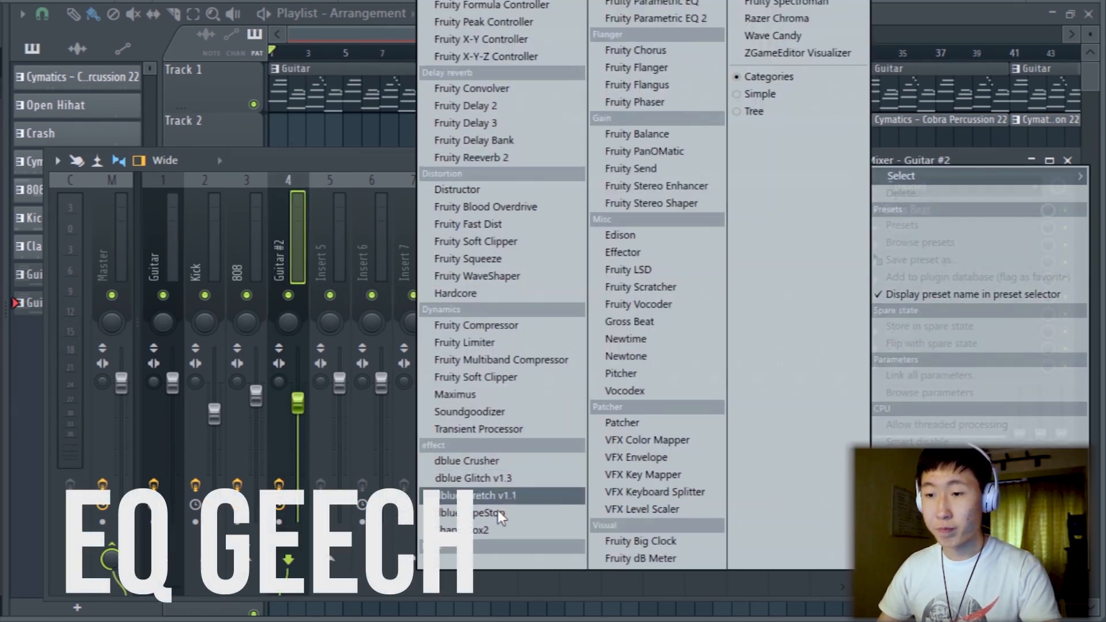
left_click(653, 18)
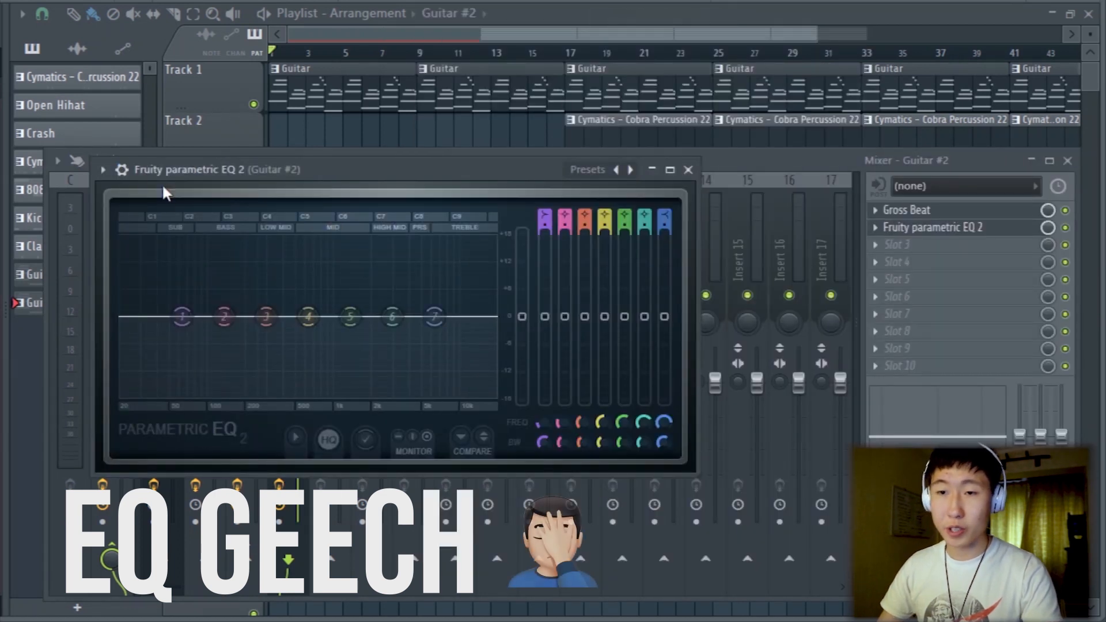
- Cut the low frequencies of Guitar #2 with EQ band 1, steepening it, lowering it fully and moving it to band 2's frequency
left_click_drag(545, 316, 545, 382)
left_click_drag(546, 224, 546, 221)
left_click_drag(545, 382, 545, 399)
left_click_drag(182, 396, 225, 396)
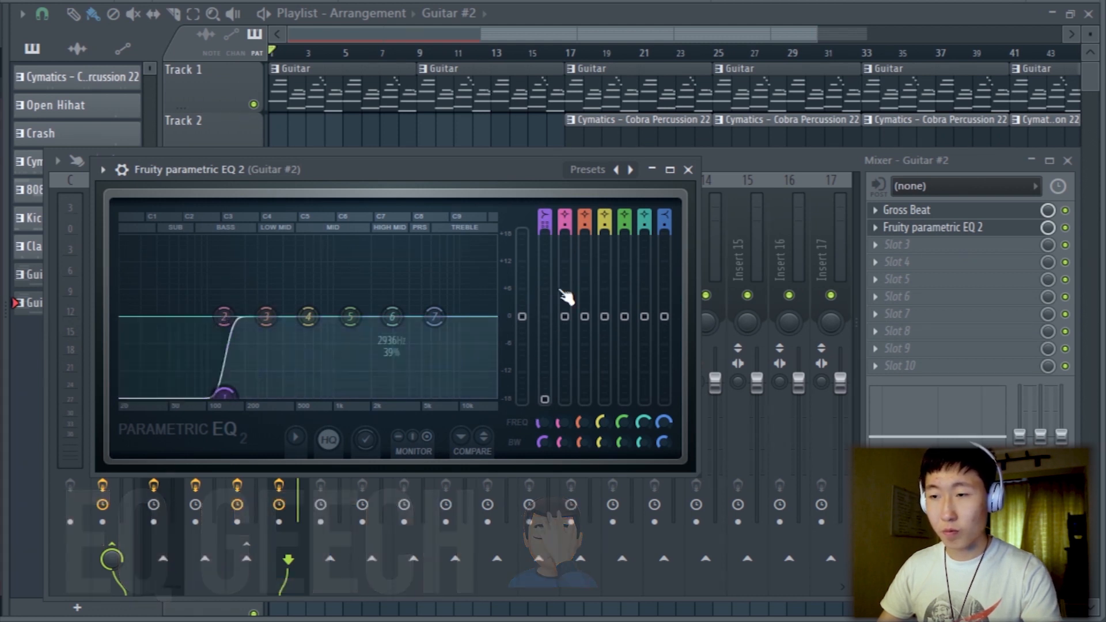
- Cut the high frequencies with EQ band 7, steepening it, lowering it fully and shifting it to a slightly lower frequency
left_click_drag(664, 221, 664, 219)
left_click_drag(664, 317, 665, 399)
left_click_drag(435, 395, 417, 395)
- Play the arrangement to hear the filtered Guitar #2 with its mixer track in view, and return to the playlist
key("space")
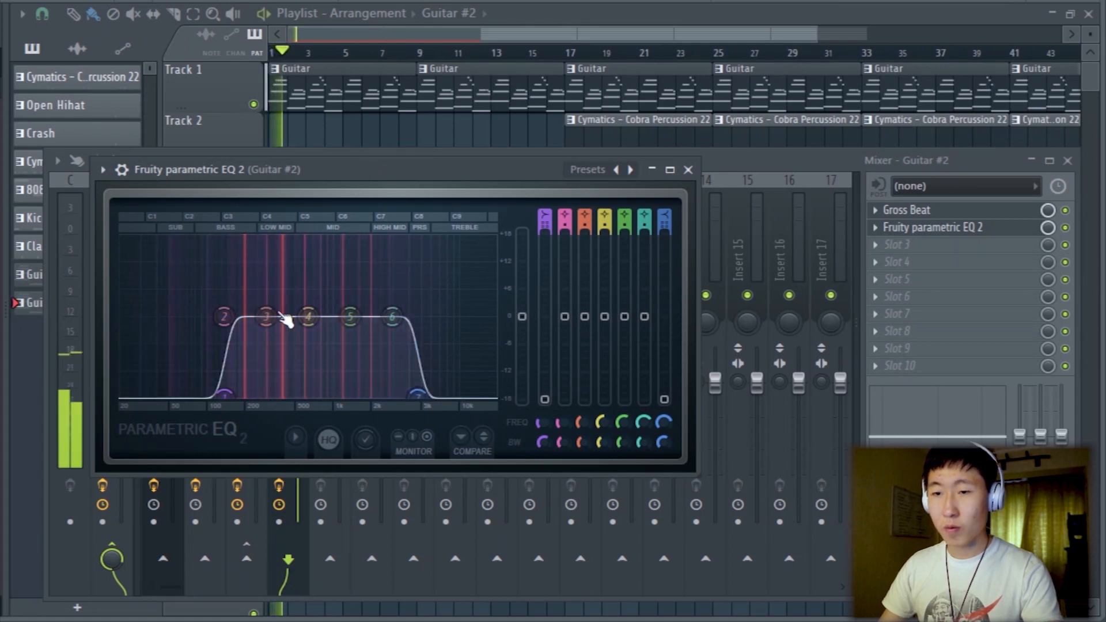
left_click_drag(329, 180, 727, 182)
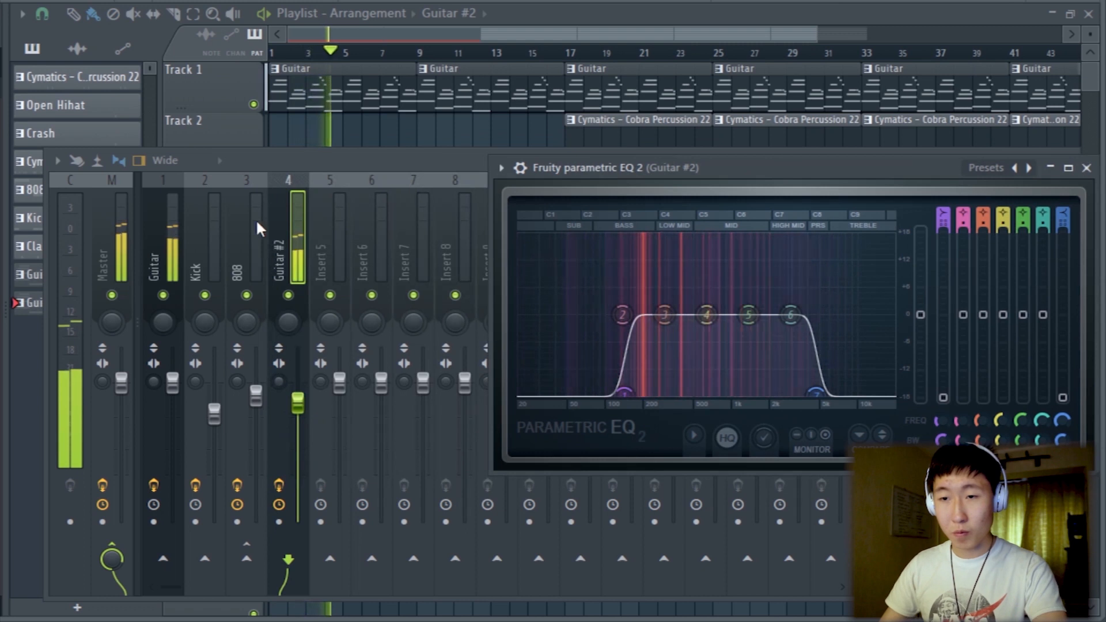
left_click(285, 236)
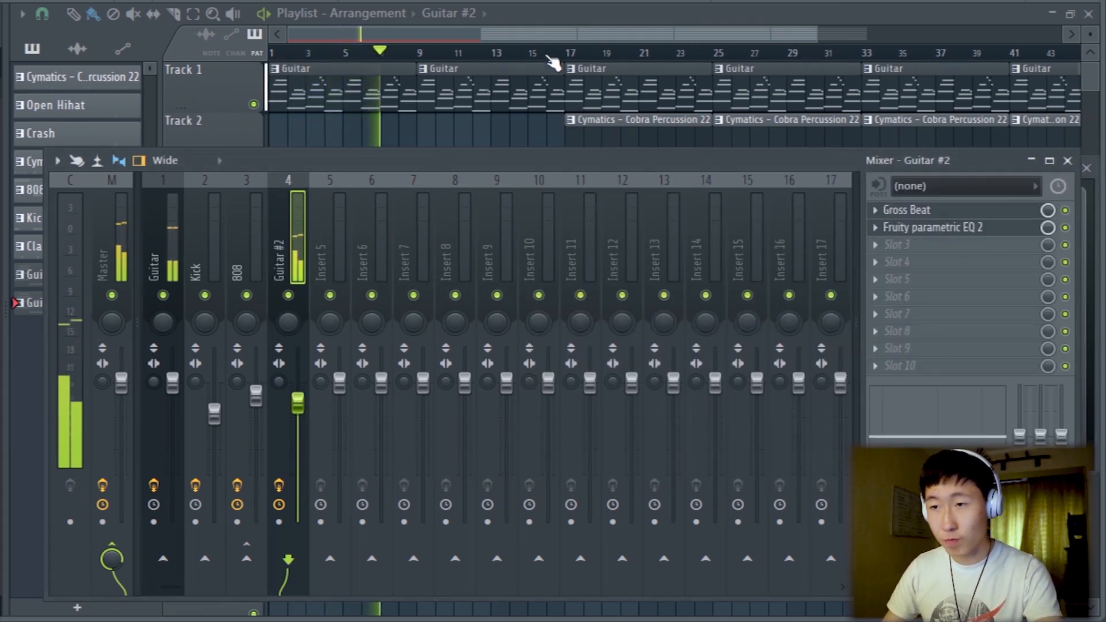
left_click(563, 31)
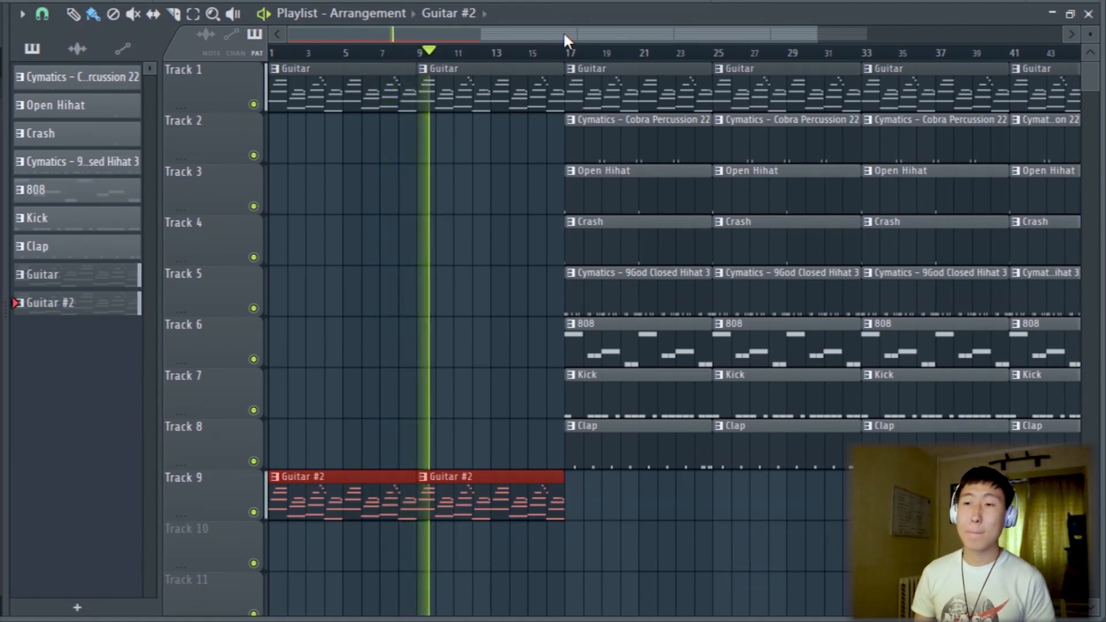
- Copy the 808 clip on Track 6 to bar 9 and shorten the copy to end at bar 16
left_click_drag(634, 340, 489, 340)
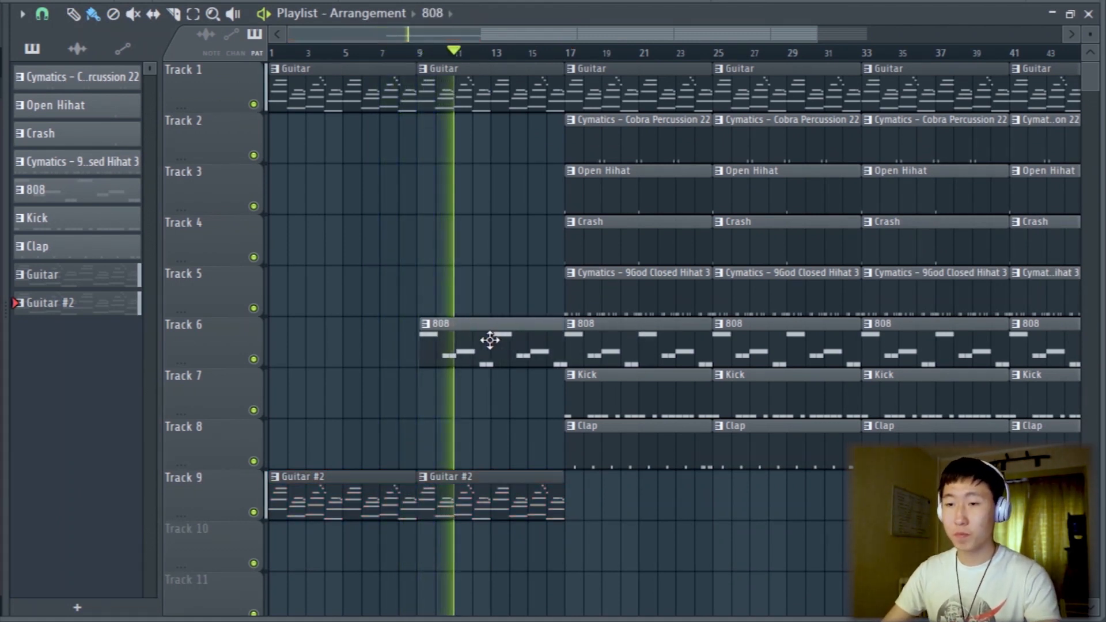
scroll(421, 350, "up", 10)
double_click(495, 356)
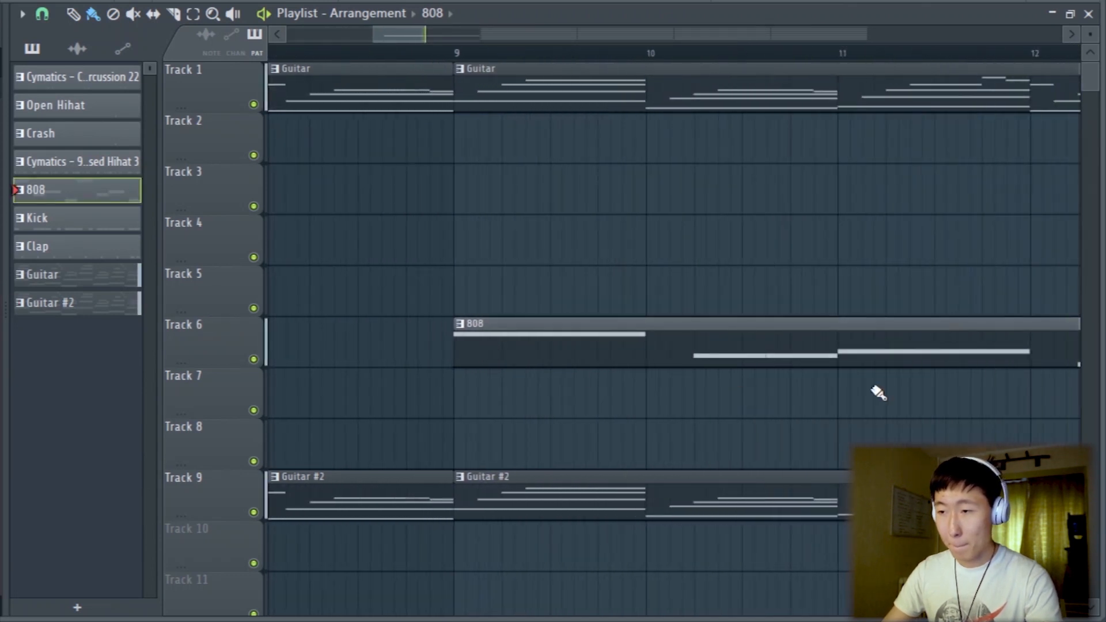
scroll(1024, 403, "down", 4)
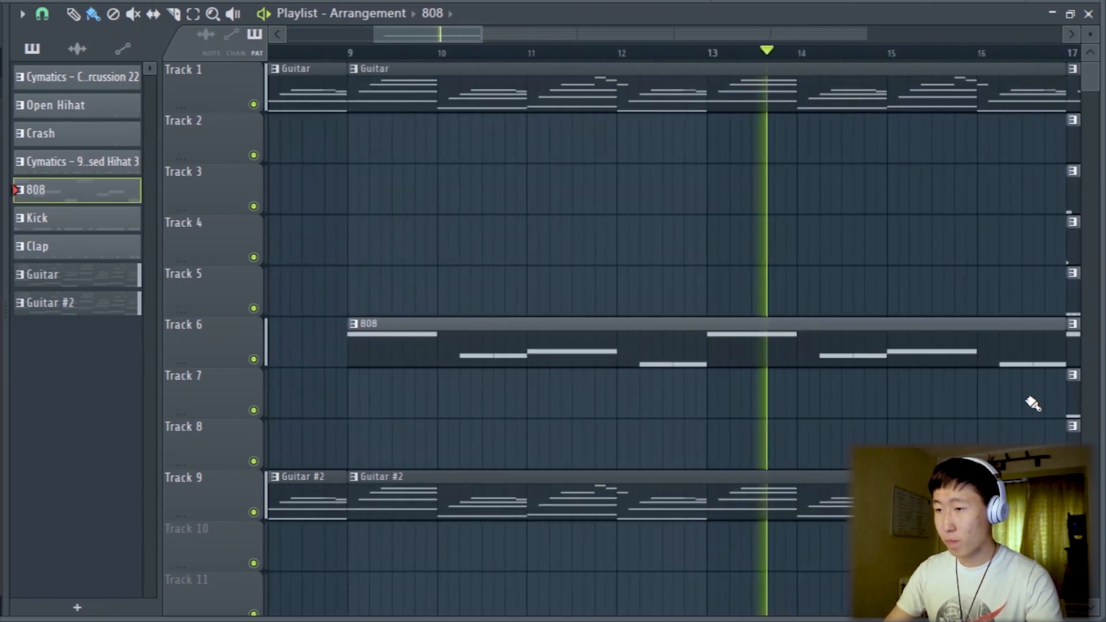
left_click_drag(1065, 350, 975, 351)
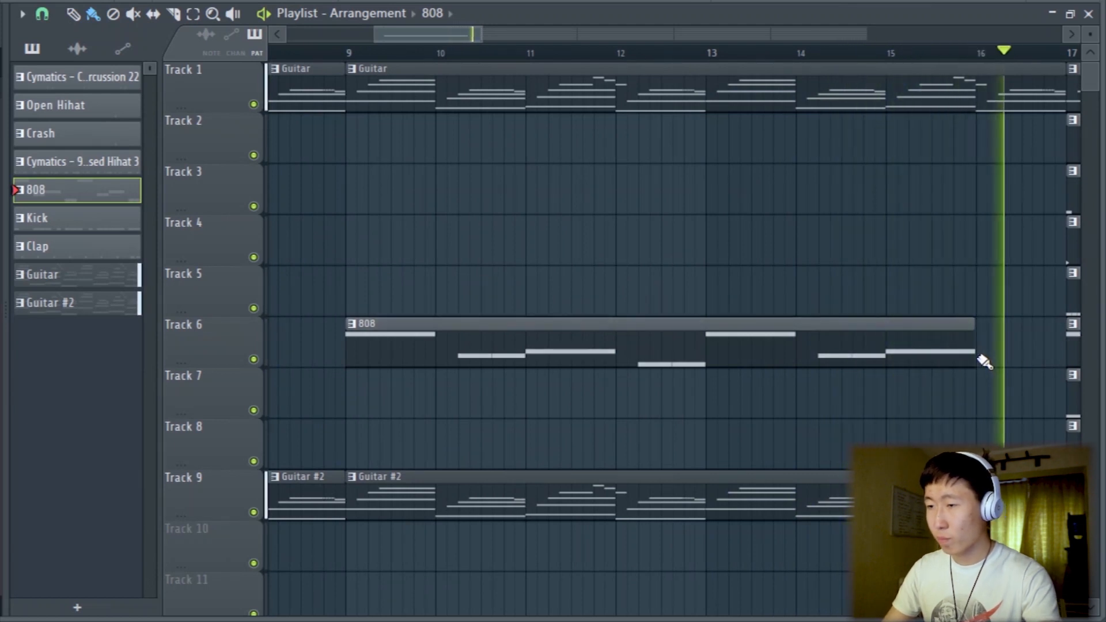
- Trim the start of the copied Clap clip on Track 8 so only bar 16 remains, and set playback to bar 14
scroll(977, 354, "down", 3)
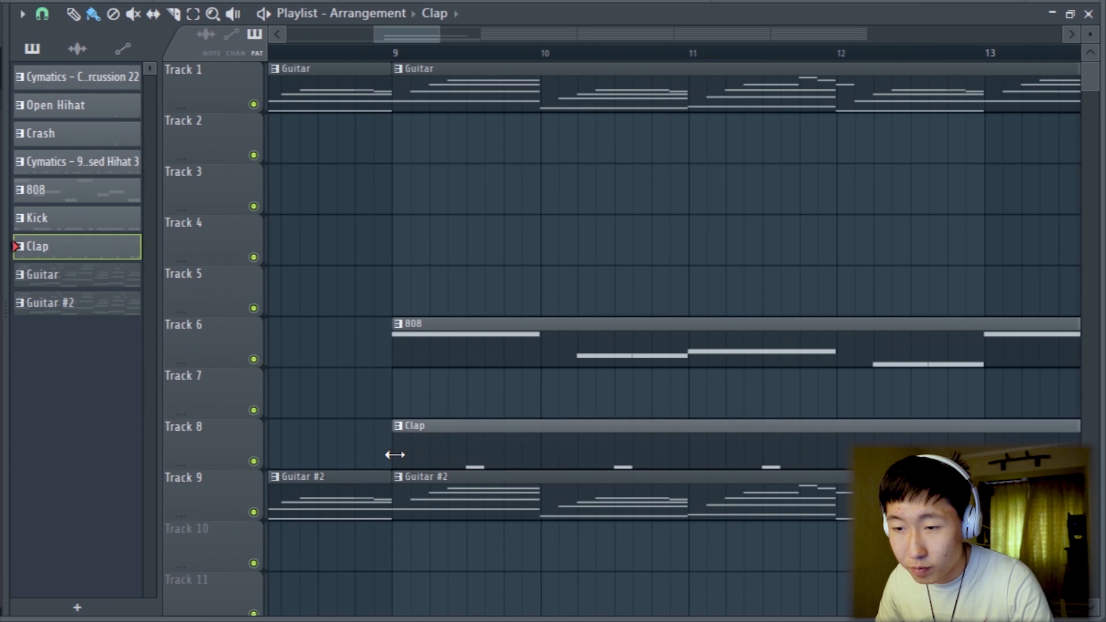
left_click_drag(395, 454, 668, 485)
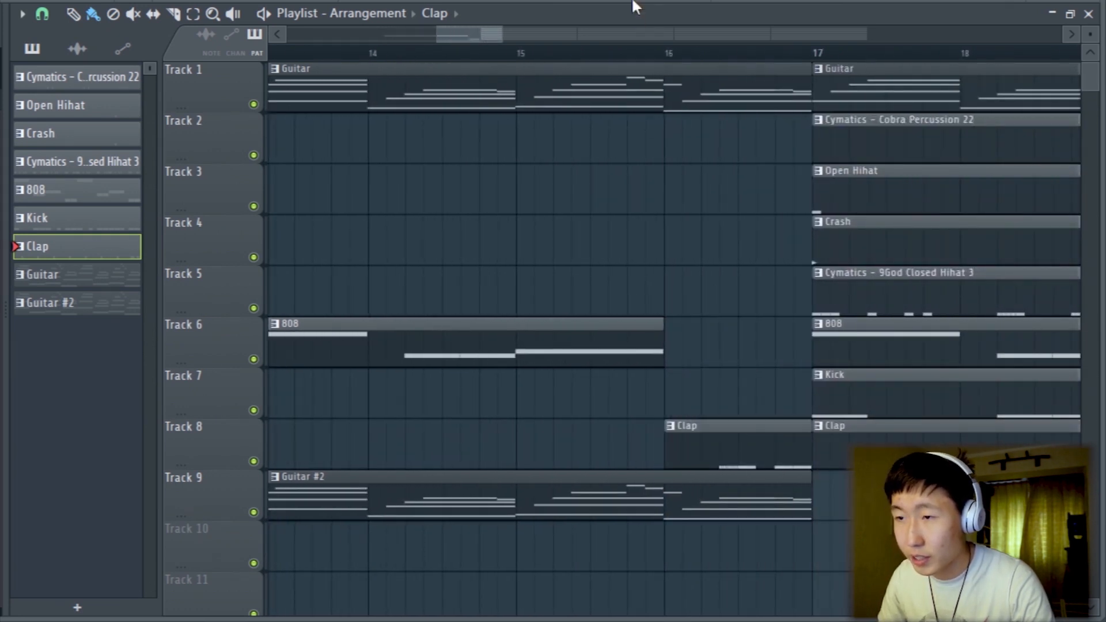
left_click(371, 53)
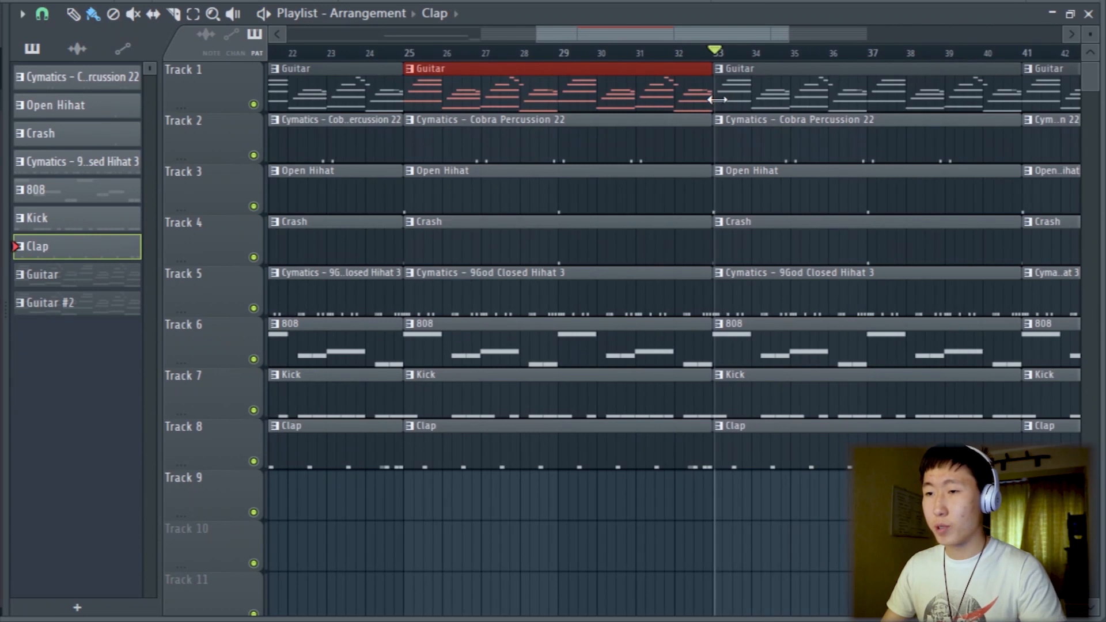
- Shorten the Guitar clip at bar 25 to end midway through bar 32, playing the transition from bar 31
left_click(716, 100)
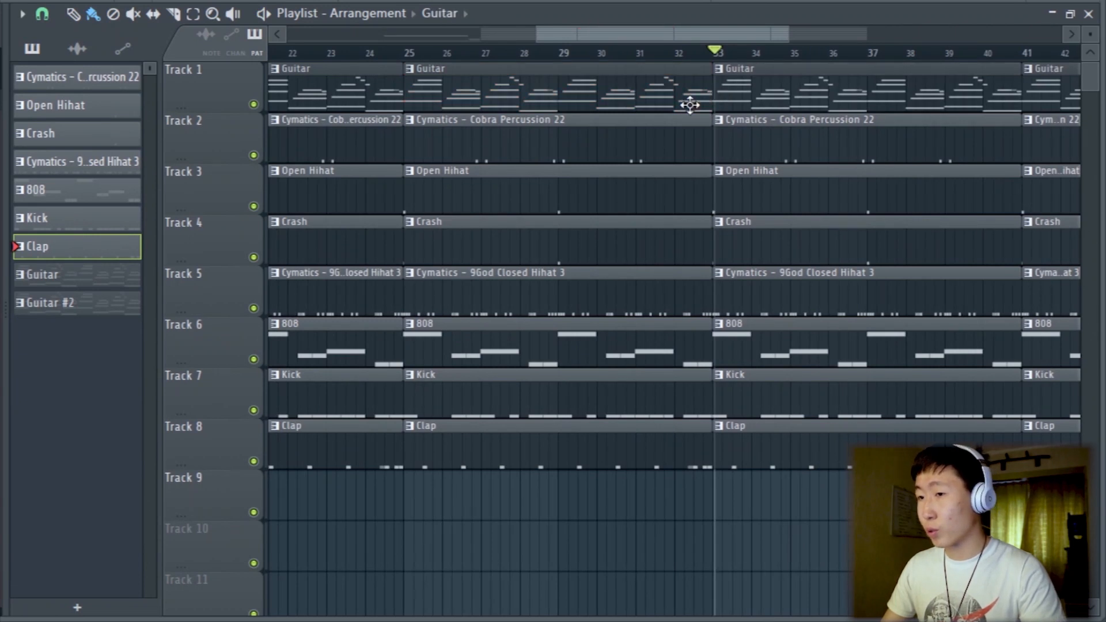
left_click_drag(707, 92, 662, 100)
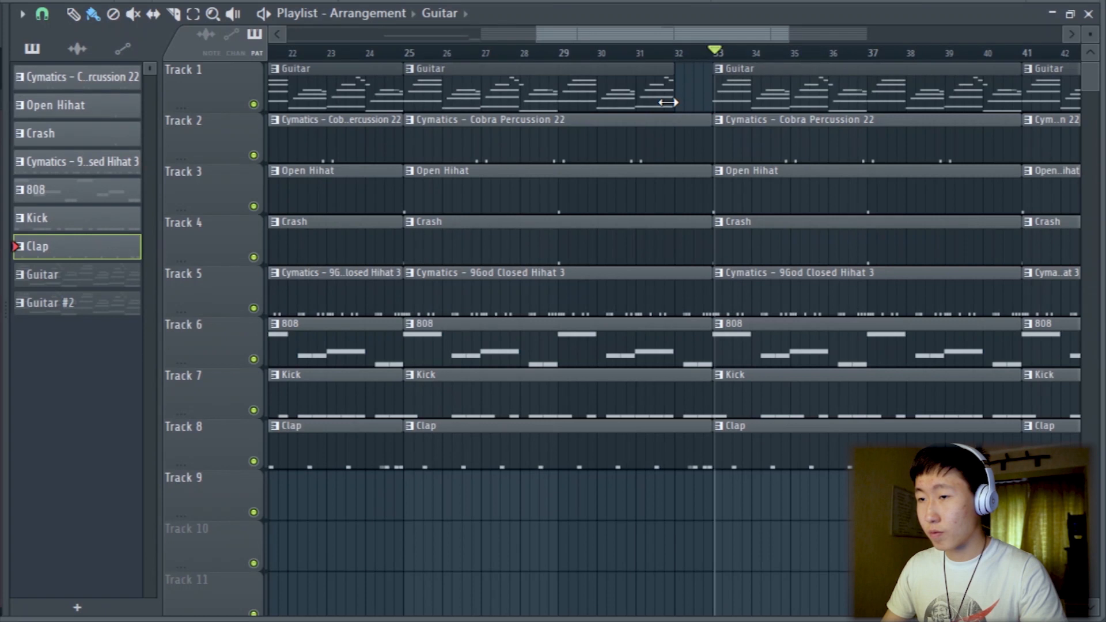
left_click(654, 52)
key("space")
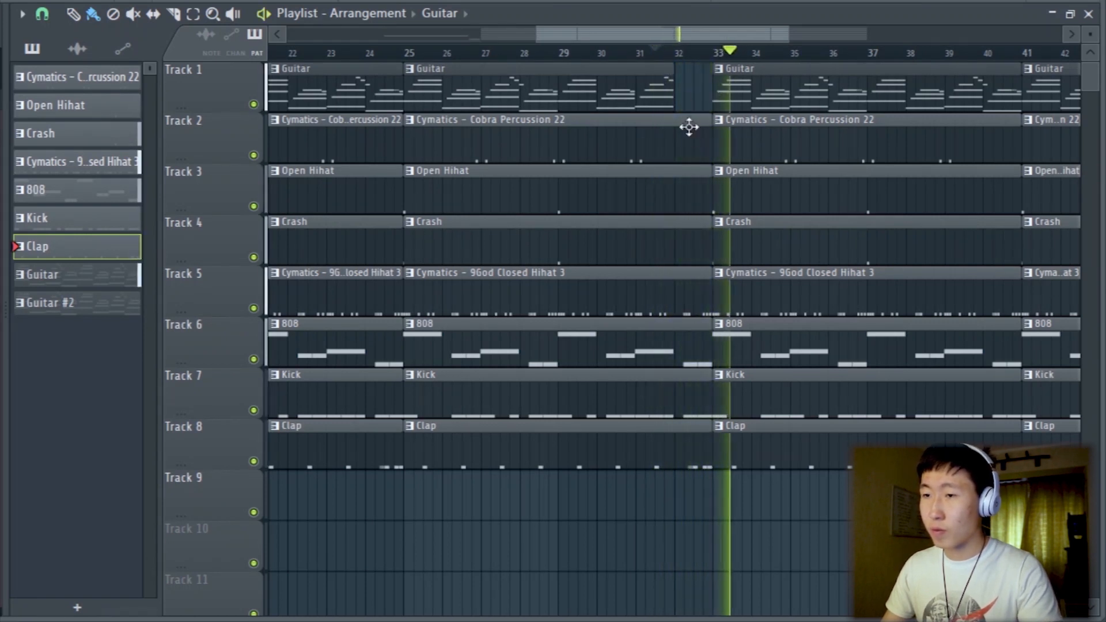
left_click_drag(672, 92, 693, 98)
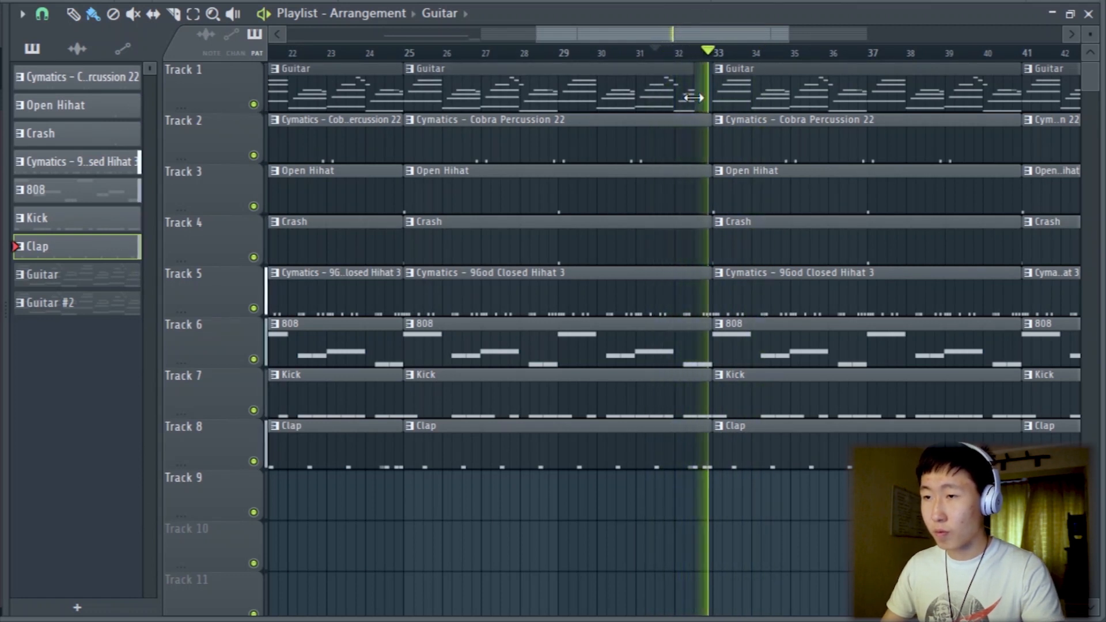
- Copy the two Guitar #2 clips on Track 9 to bar 33 and delete the Guitar clips at bars 33 and 41
scroll(789, 184, "down", 4)
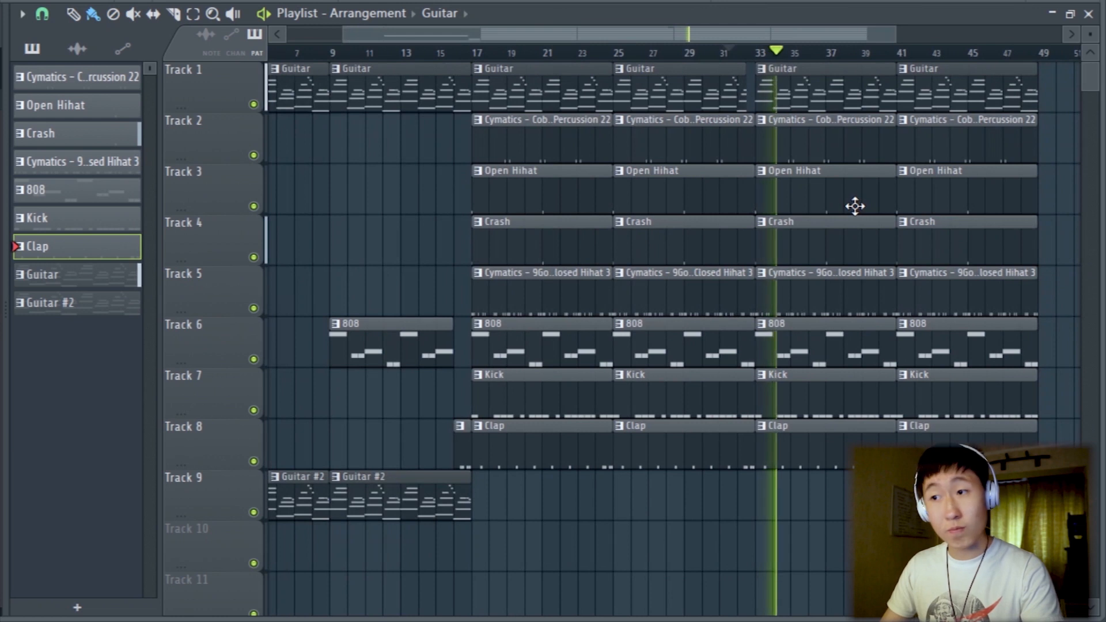
scroll(773, 407, "down", 3)
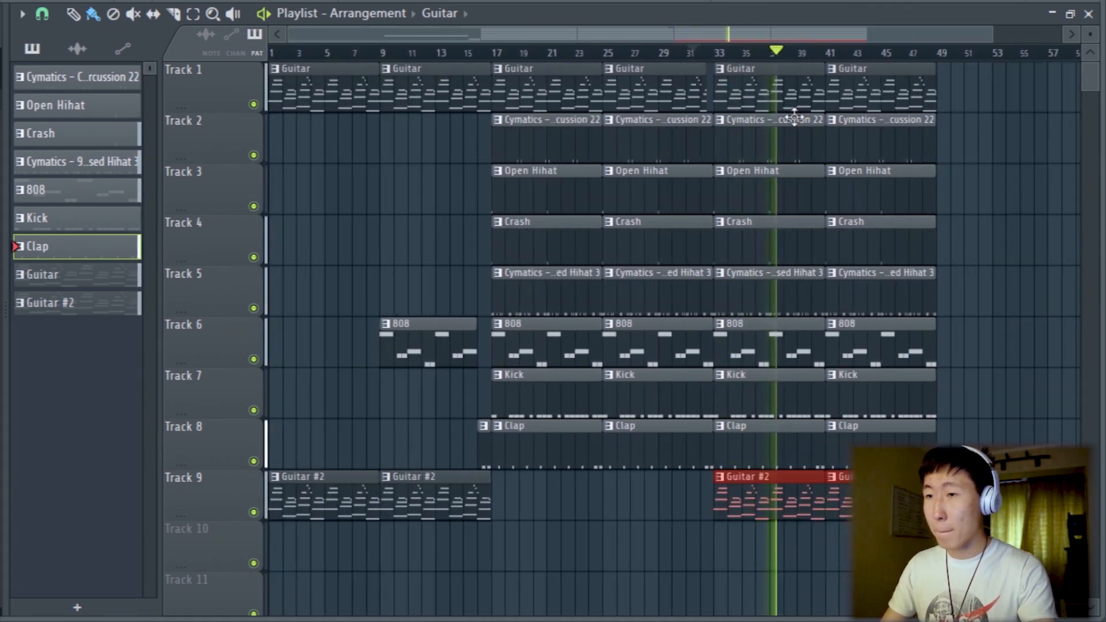
right_click(731, 78)
right_click(884, 84)
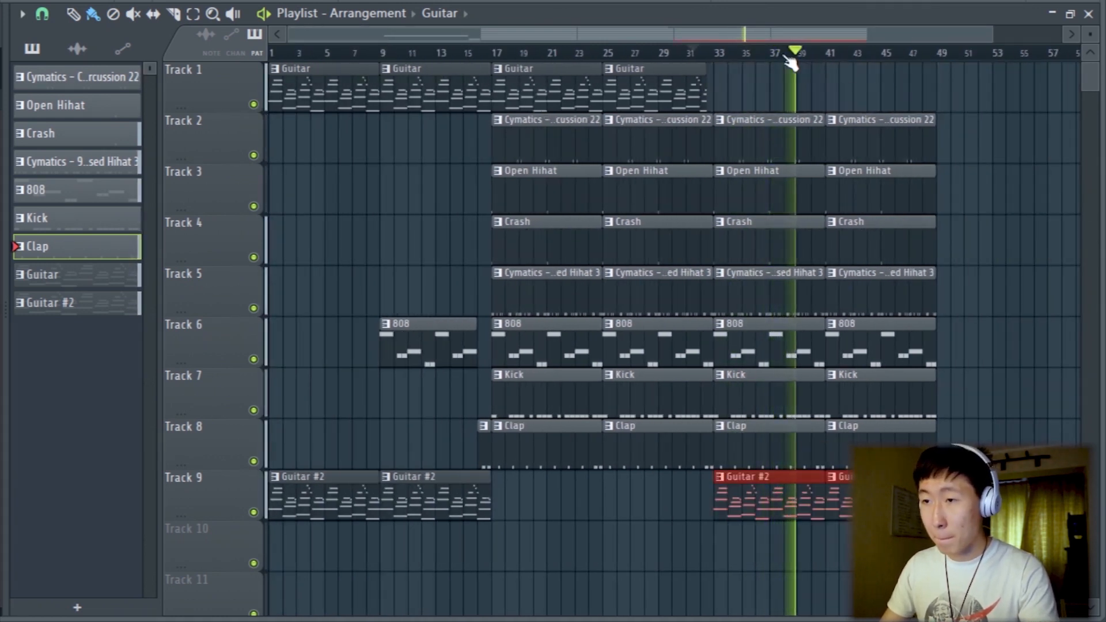
- Play the transition into bar 33, and shorten the Kick clips at bars 33 and 41 to one bar each
left_click(714, 52)
left_click(694, 52)
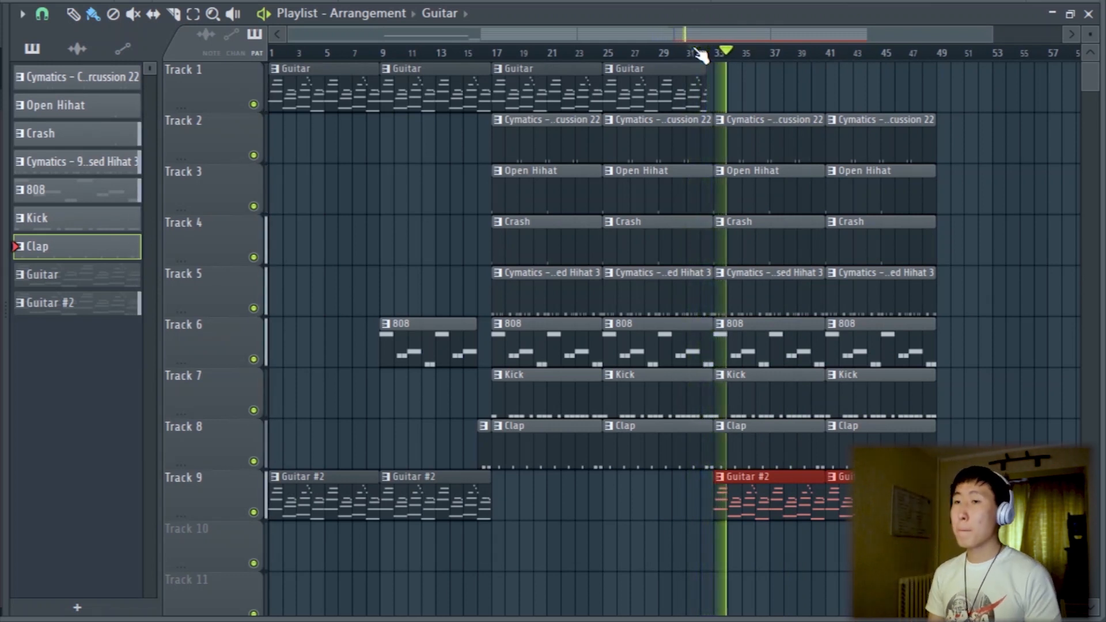
left_click(812, 52)
left_click_drag(935, 395, 838, 401)
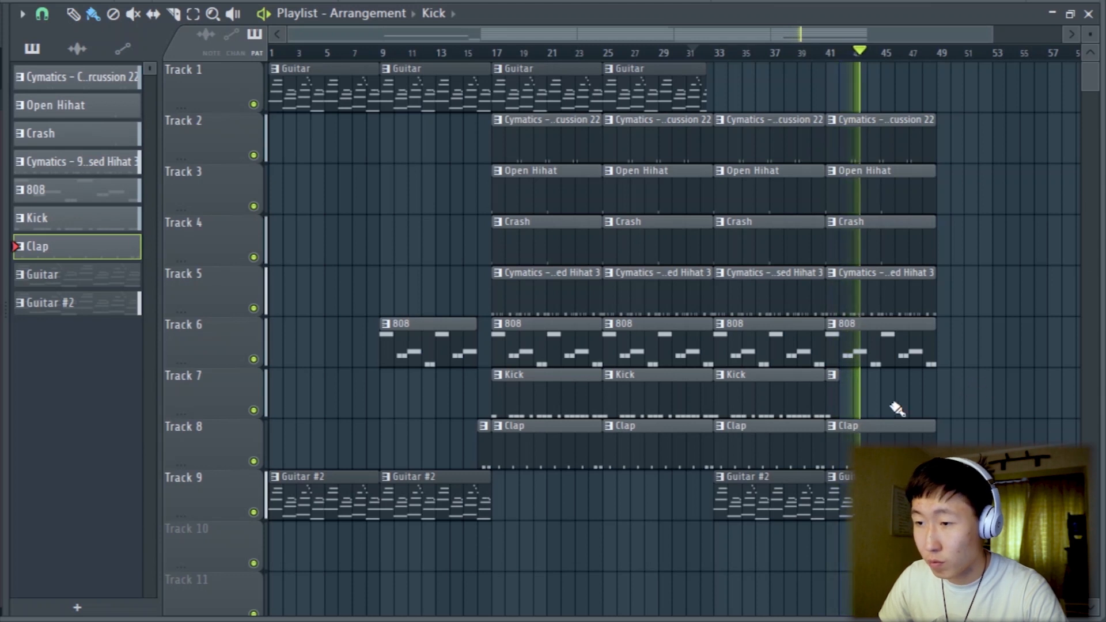
left_click_drag(821, 399, 720, 401)
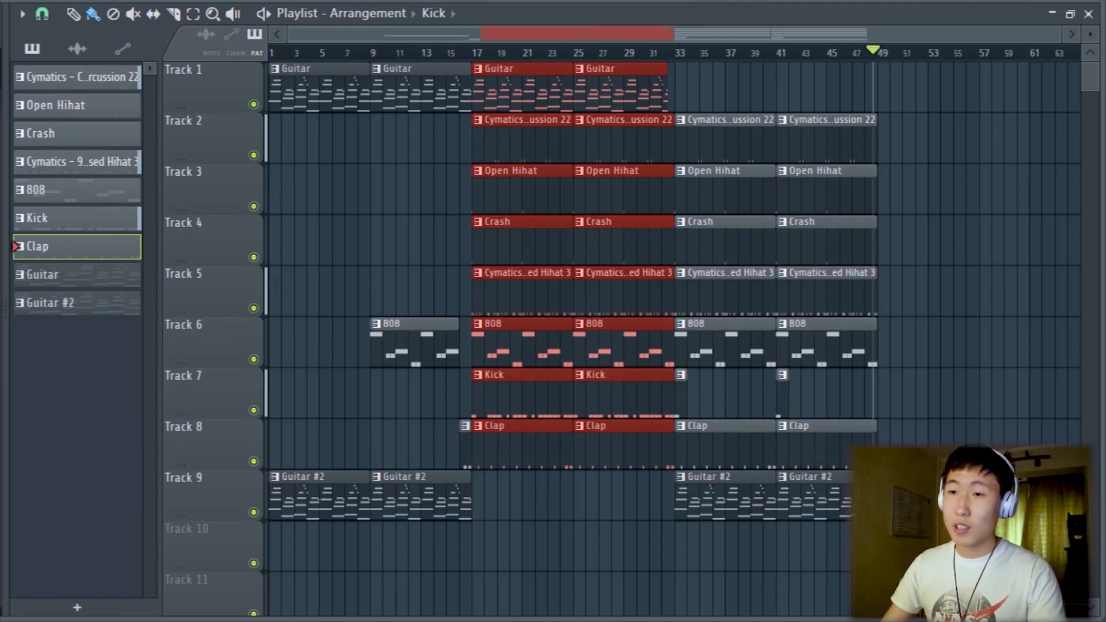
- Select every clip in the playlist and duplicate the whole arrangement from bar 49
key("ctrl+a")
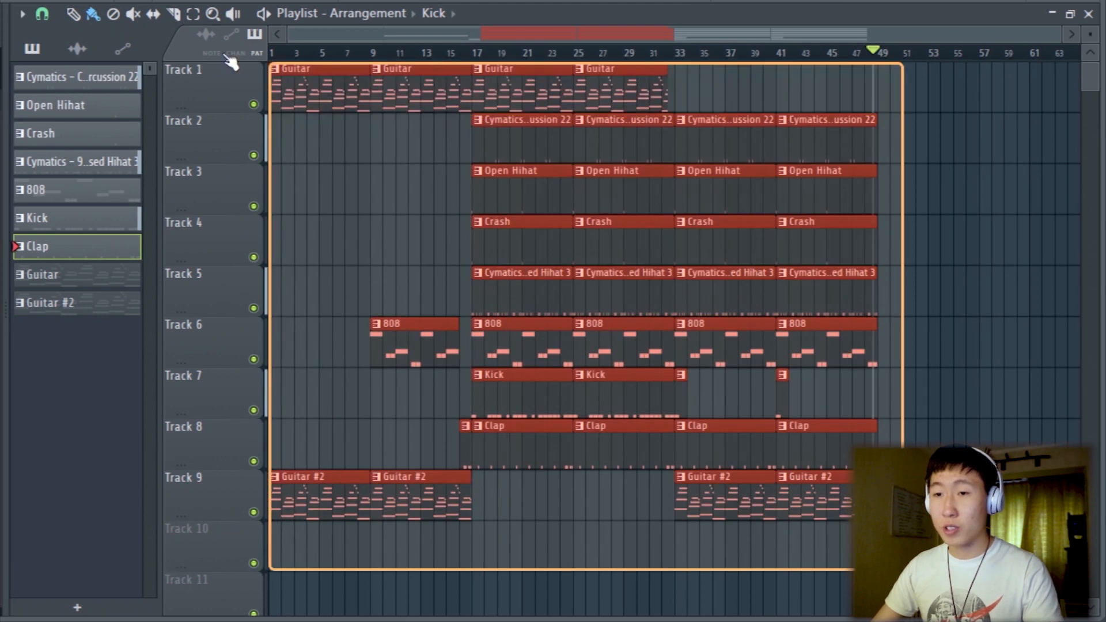
key("ctrl+b")
scroll(548, 239, "down", 2)
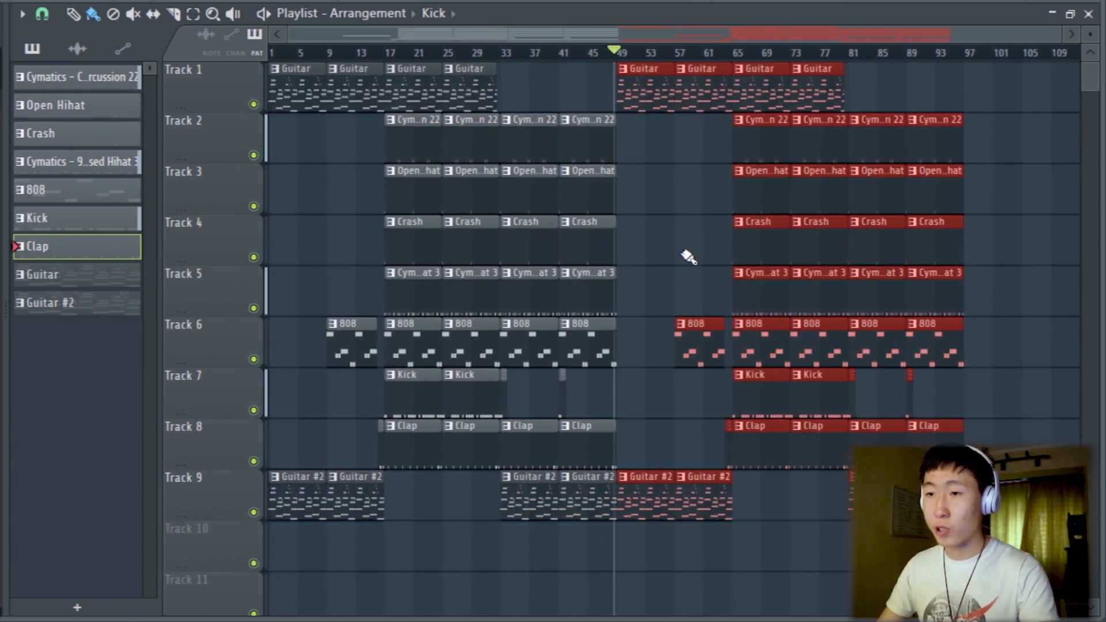
- Shorten the 808 clip at bar 41 to end at bar 48 while the arrangement plays
key("space")
scroll(606, 272, "up", 4)
left_click(638, 341, "ctrl")
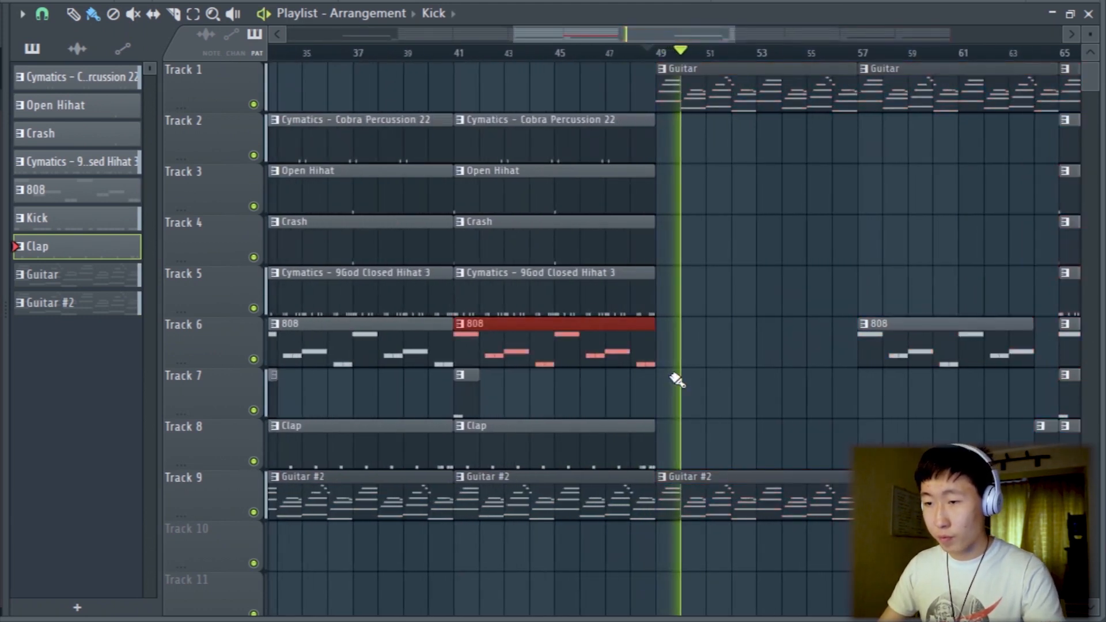
left_click_drag(653, 352, 631, 353)
- Shorten the bar 41 drum clips: Cobra Percussion, Open Hihat and Crash to bar 47, Closed Hihat to bar 45, and Clap to bar 48
left_click_drag(551, 133, 649, 286)
left_click_drag(568, 128, 644, 228)
left_click_drag(654, 228, 604, 229)
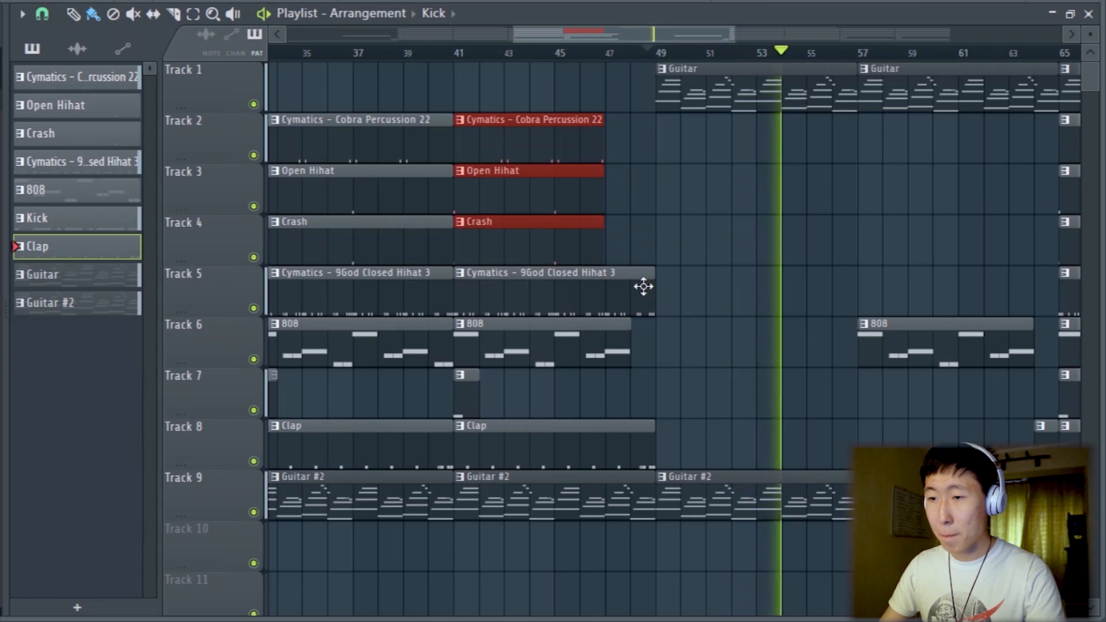
left_click_drag(654, 296, 553, 295)
left_click_drag(549, 421, 630, 447)
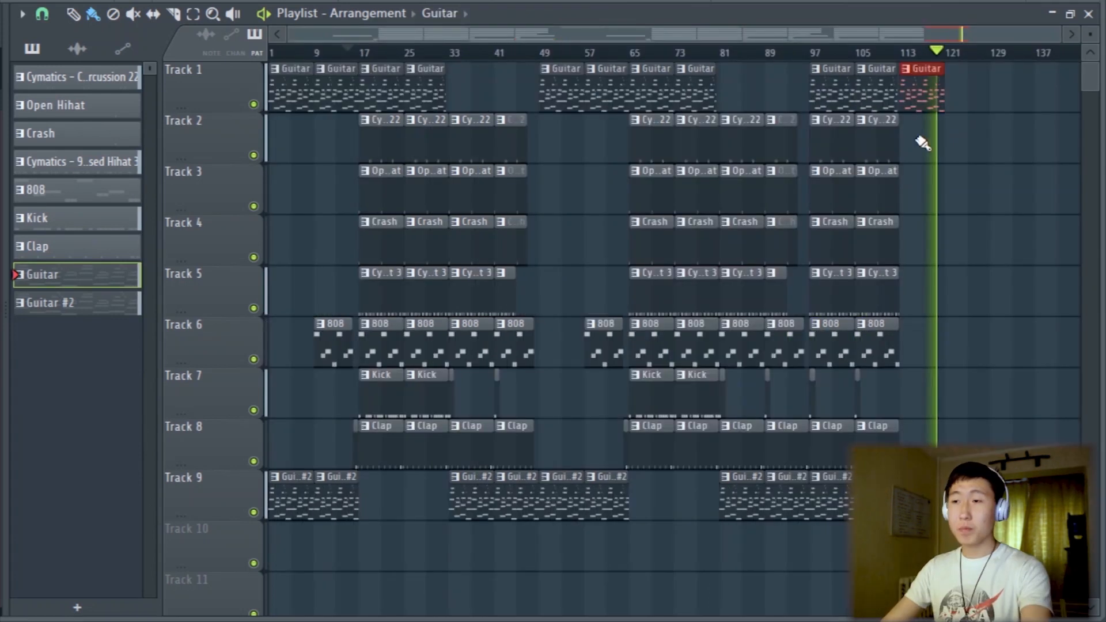
- Return the playhead to bar 1 and play the finished arrangement from the start
key("space")
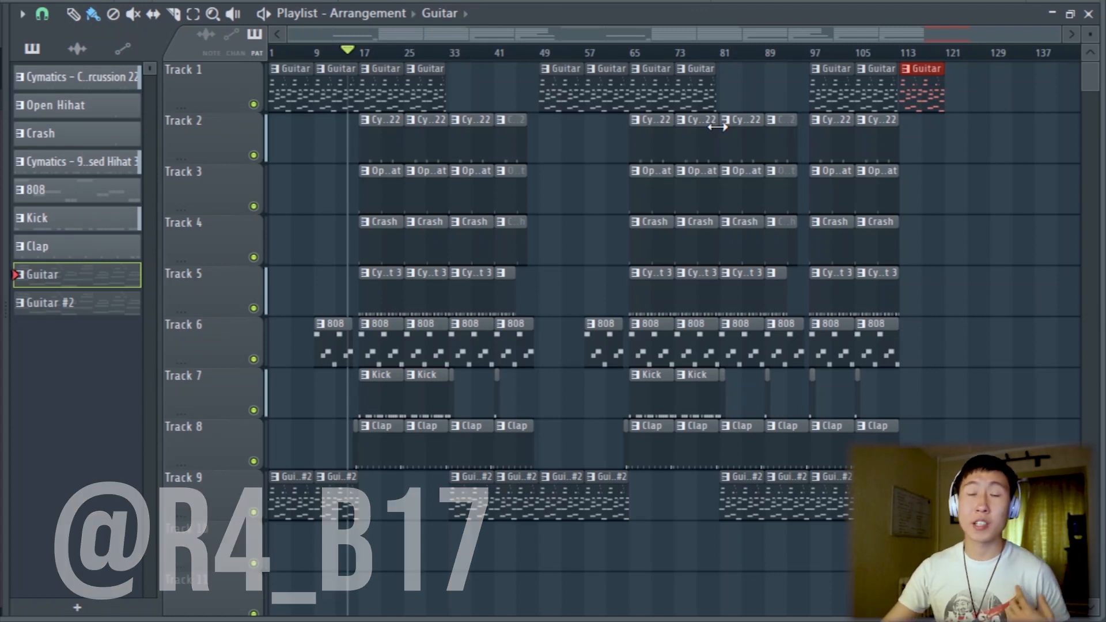
left_click_drag(347, 51, 177, 52)
key("space")
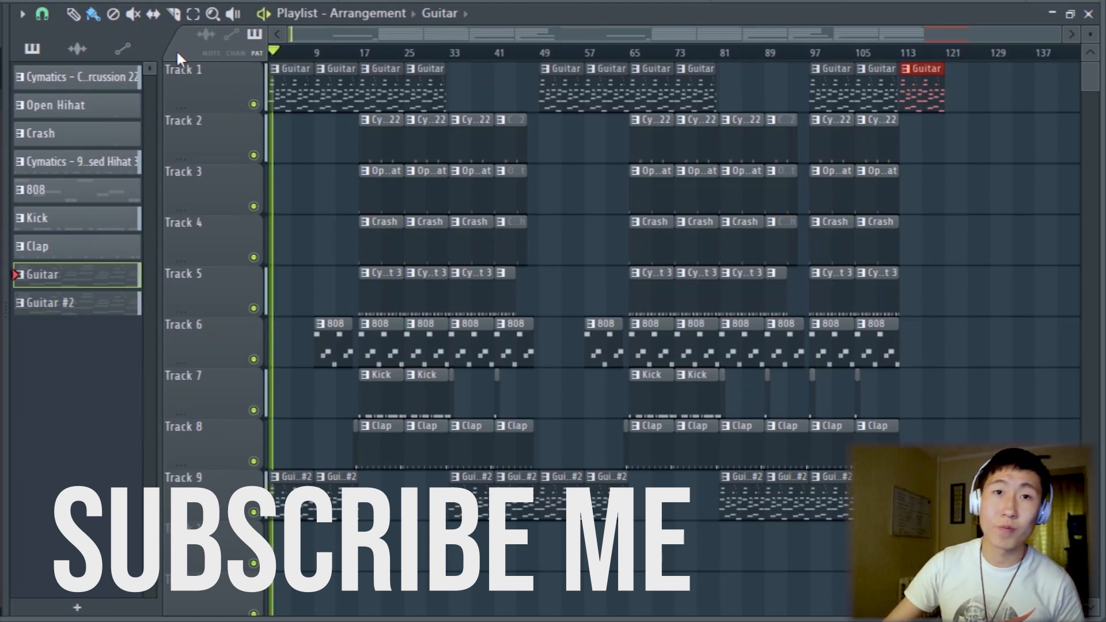